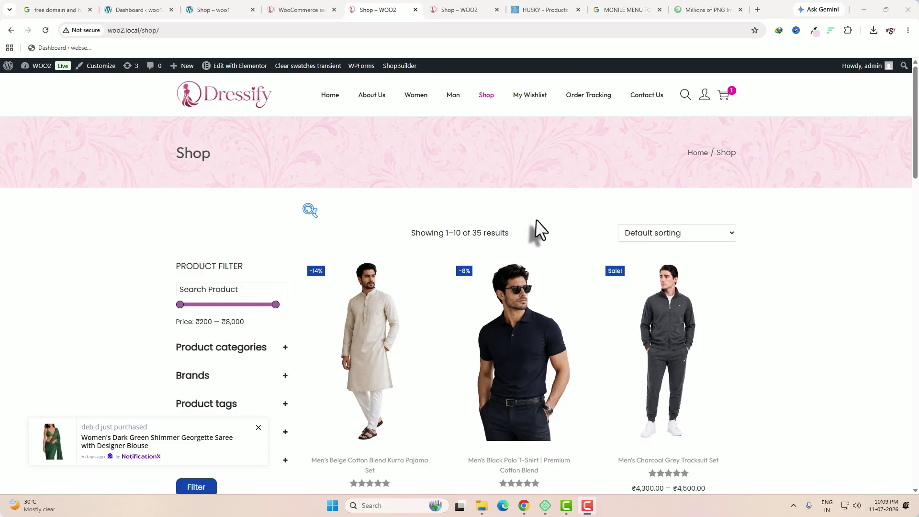
# Examine the product filter on the WOO2 shop page by expanding its Product categories and Brands sections.
pyautogui.scroll(-1, 537, 219)
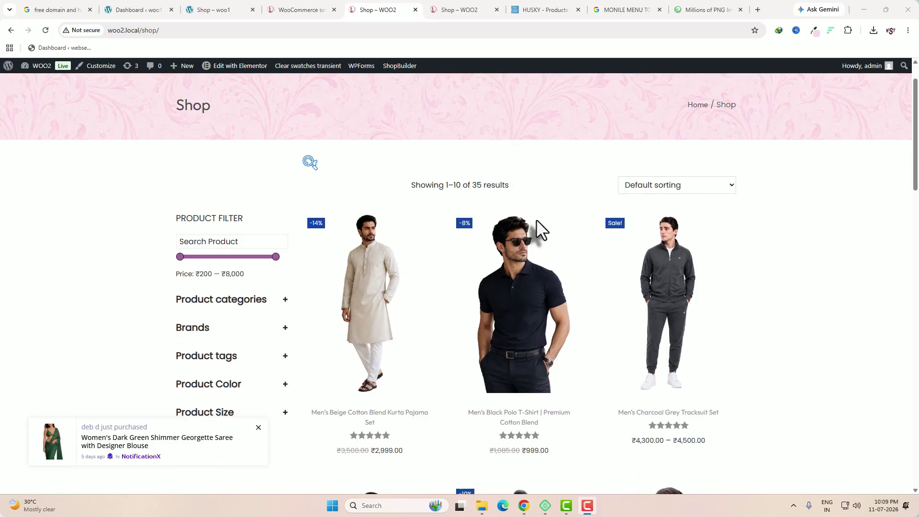
pyautogui.scroll(-1, 537, 219)
pyautogui.click(286, 252)
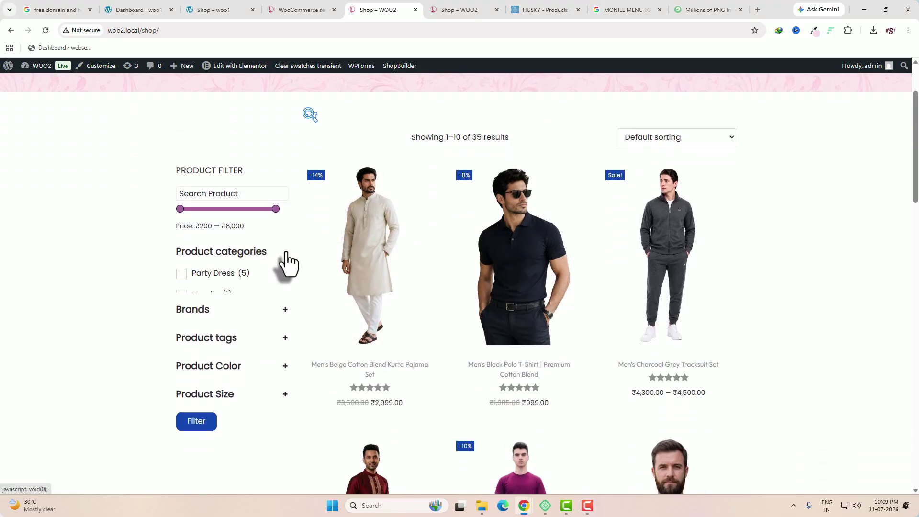
pyautogui.click(286, 261)
pyautogui.click(288, 280)
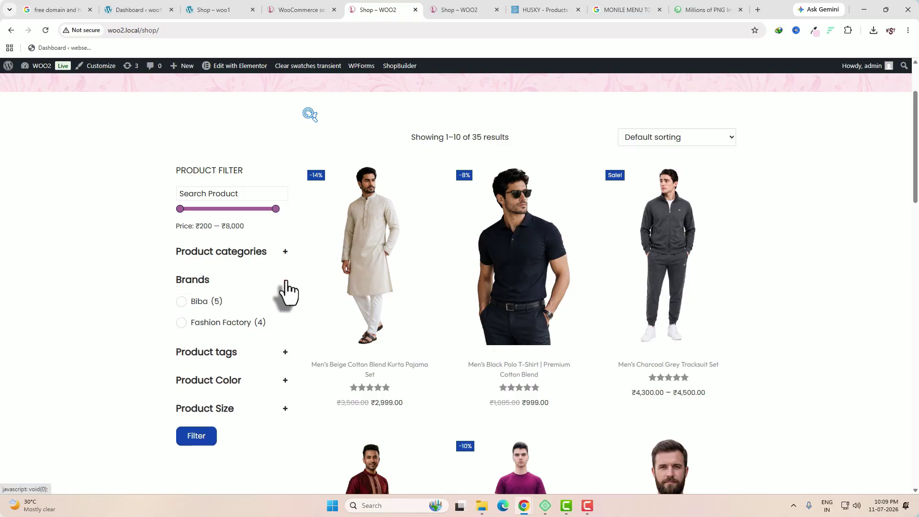
pyautogui.click(285, 281)
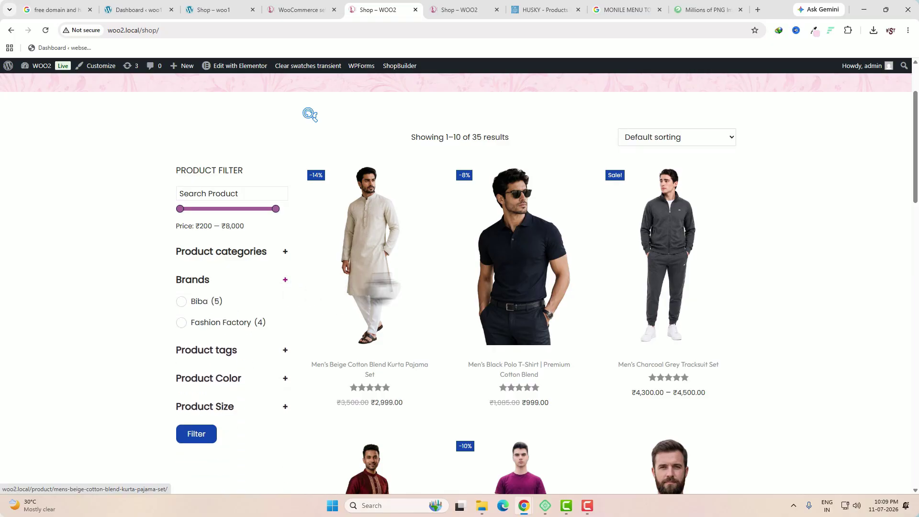
# Try the product filter in the WOO2 shop's mobile preview by filtering on the Hoodie and Party Dress categories.
pyautogui.click(549, 11)
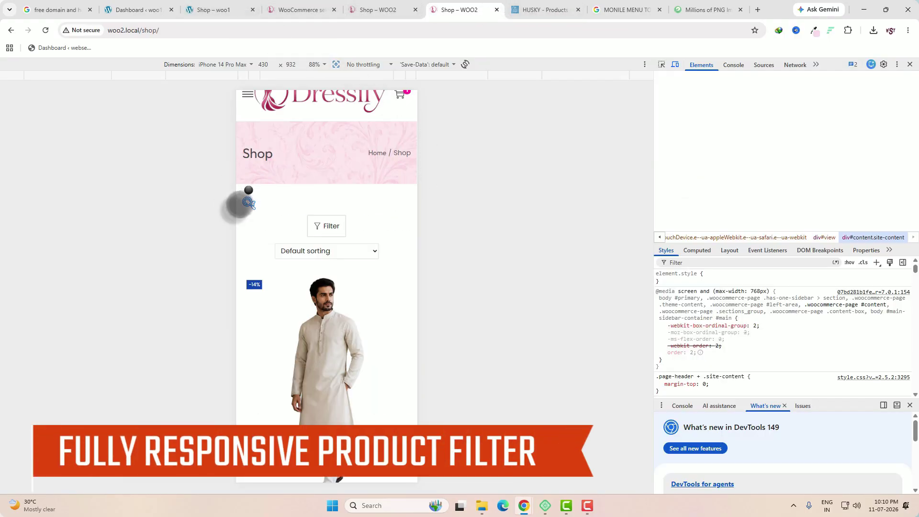
pyautogui.click(250, 204)
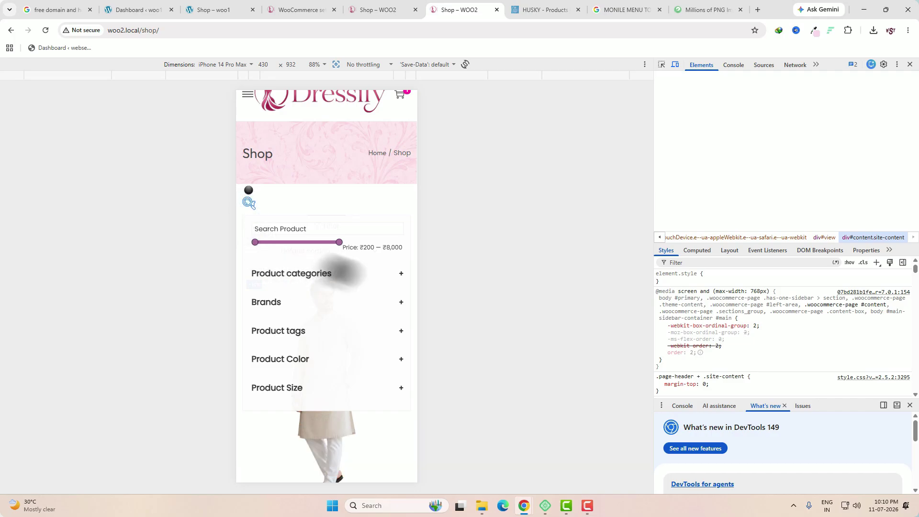
pyautogui.click(400, 275)
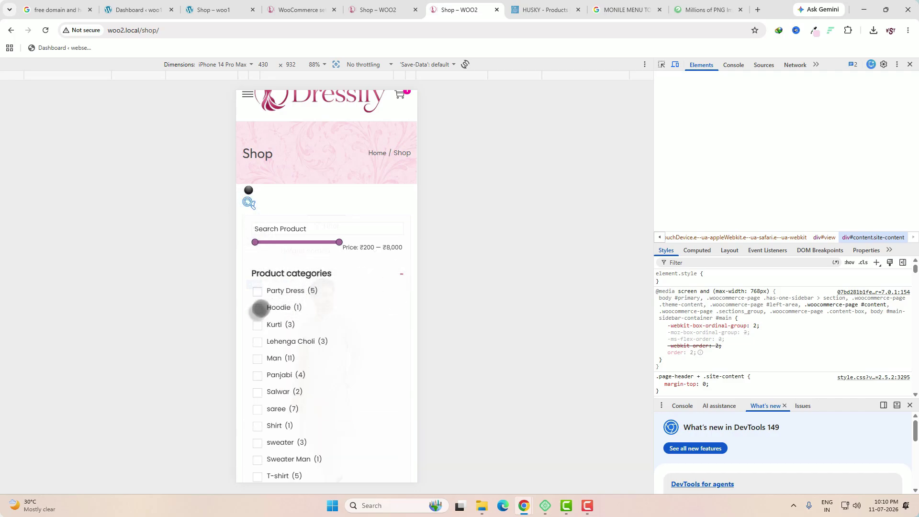
pyautogui.click(263, 307)
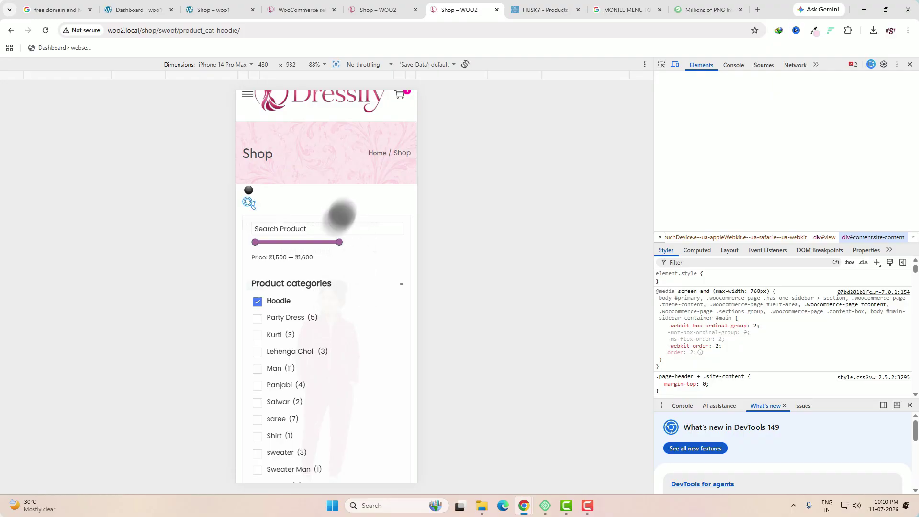
pyautogui.click(258, 319)
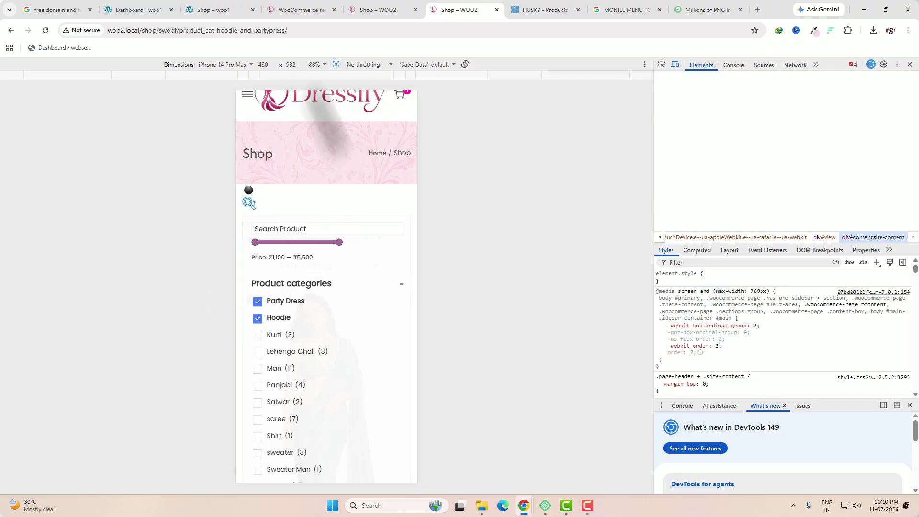
# Switch to the woo1 store and look over its shop page.
pyautogui.click(213, 11)
pyautogui.scroll(-4, 412, 363)
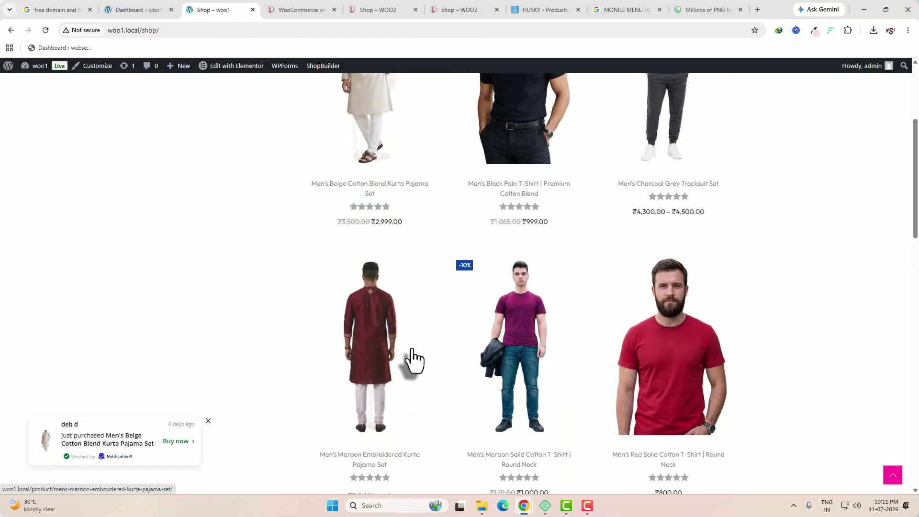
pyautogui.scroll(4, 412, 358)
pyautogui.moveTo(412, 348)
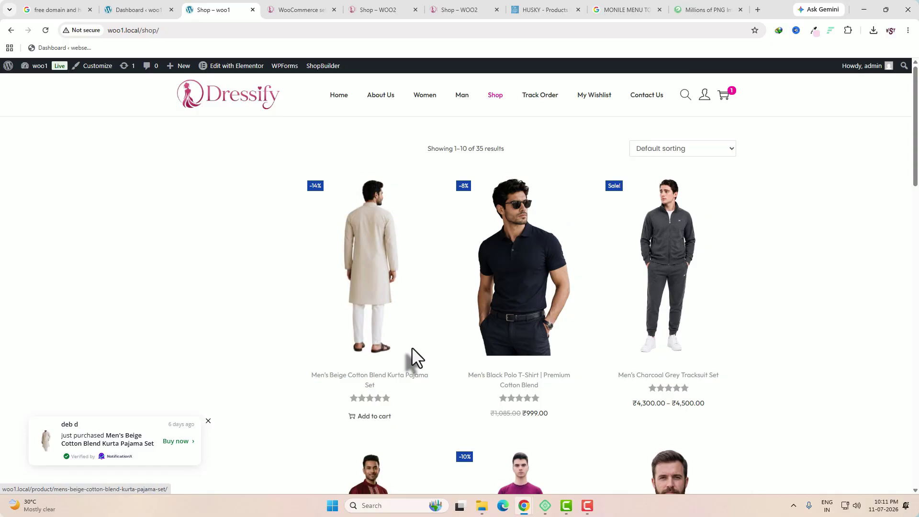
# Open the woo1 home page, dismiss the discount popup, and look through its banners, product carousels and brands section.
pyautogui.click(337, 99)
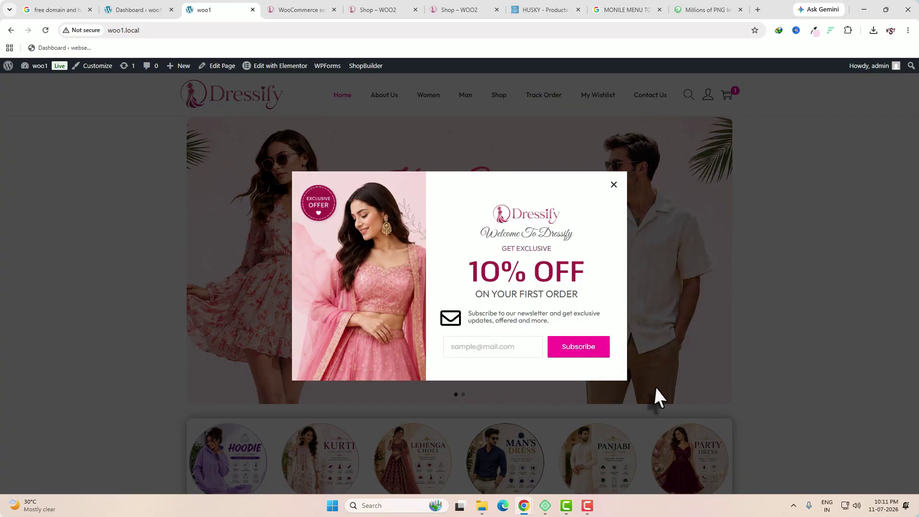
pyautogui.click(614, 185)
pyautogui.scroll(-5, 532, 324)
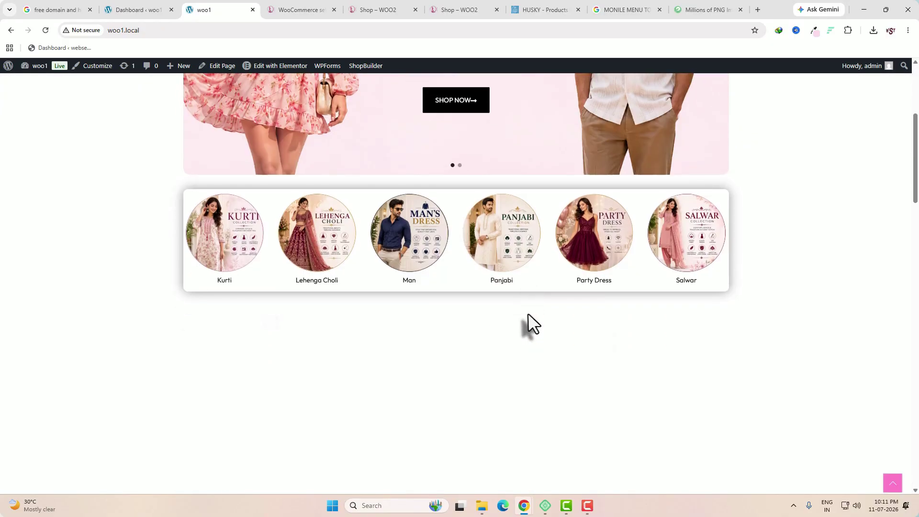
pyautogui.scroll(-4, 527, 315)
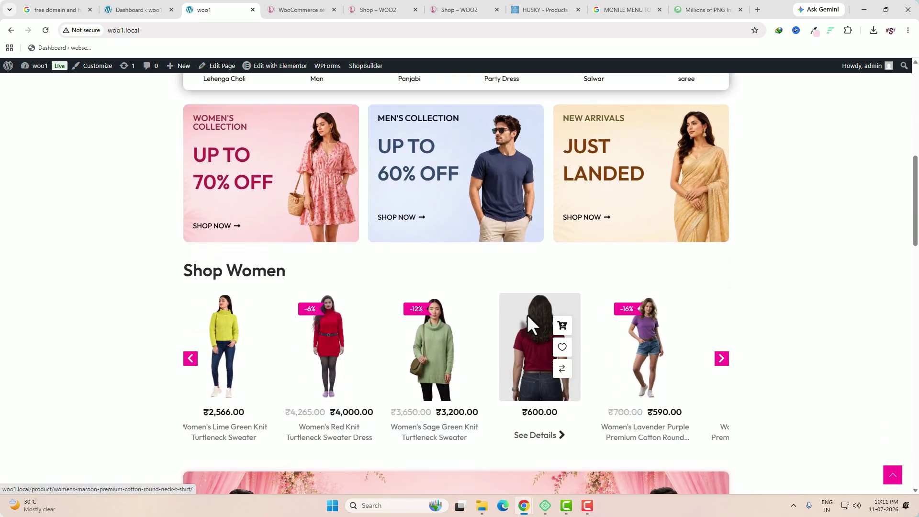
pyautogui.scroll(-6, 528, 314)
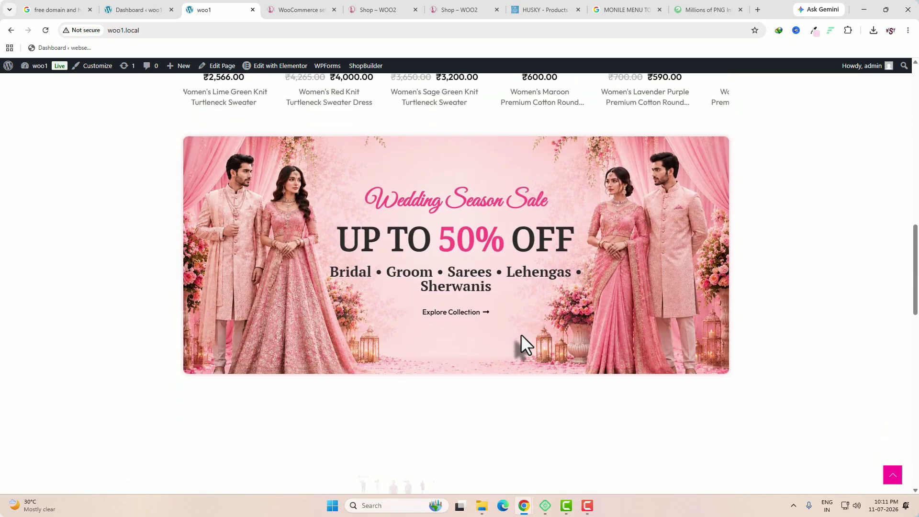
pyautogui.scroll(-2, 522, 334)
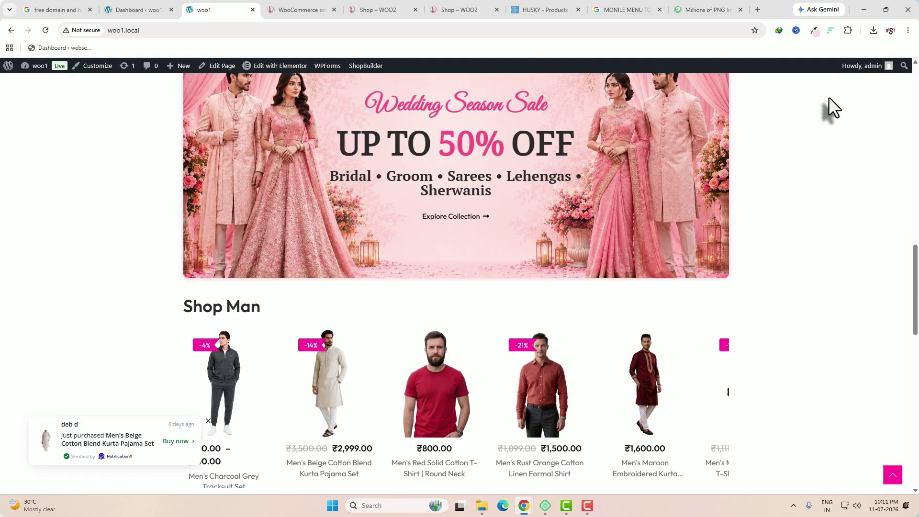
pyautogui.scroll(-2, 775, 178)
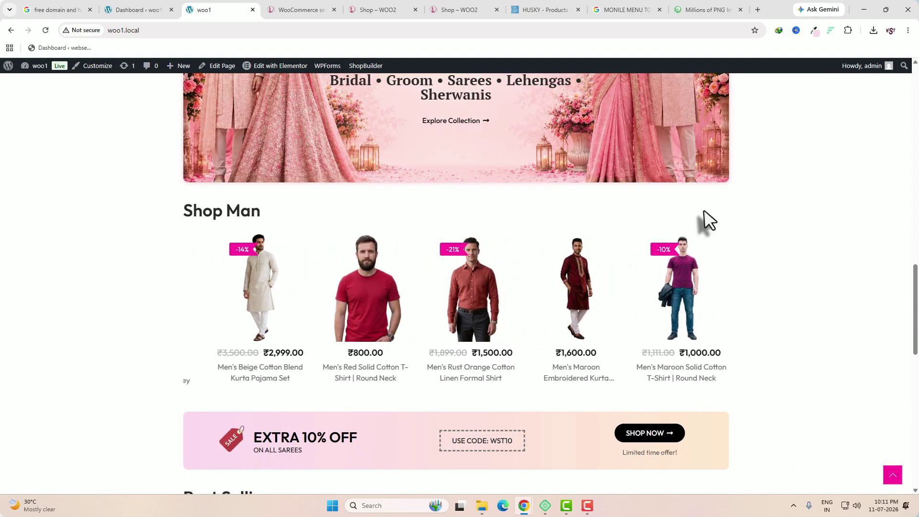
pyautogui.scroll(-2, 707, 220)
pyautogui.scroll(-1, 676, 239)
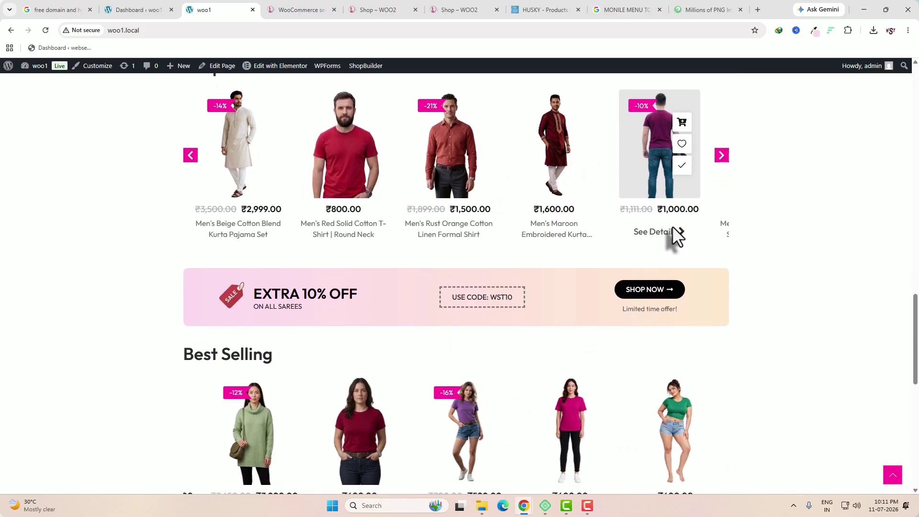
pyautogui.scroll(-3, 658, 249)
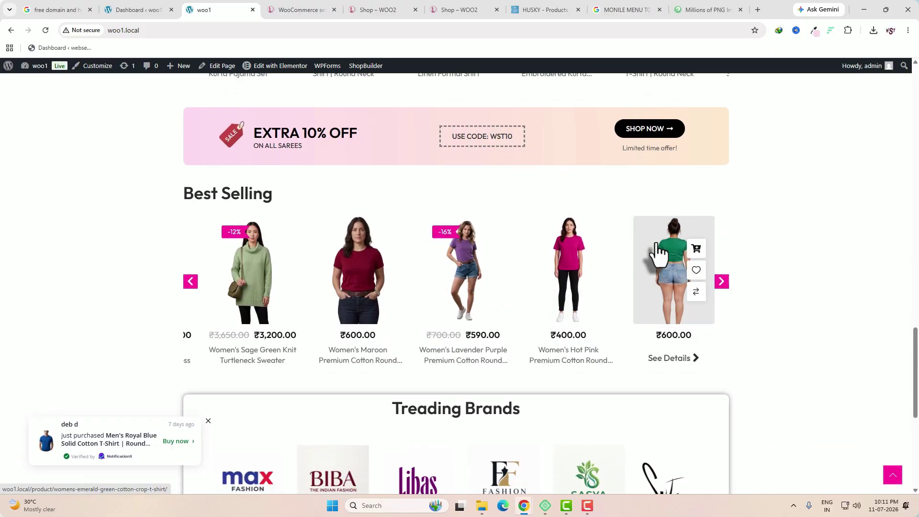
pyautogui.scroll(-3, 656, 243)
pyautogui.scroll(-3, 658, 254)
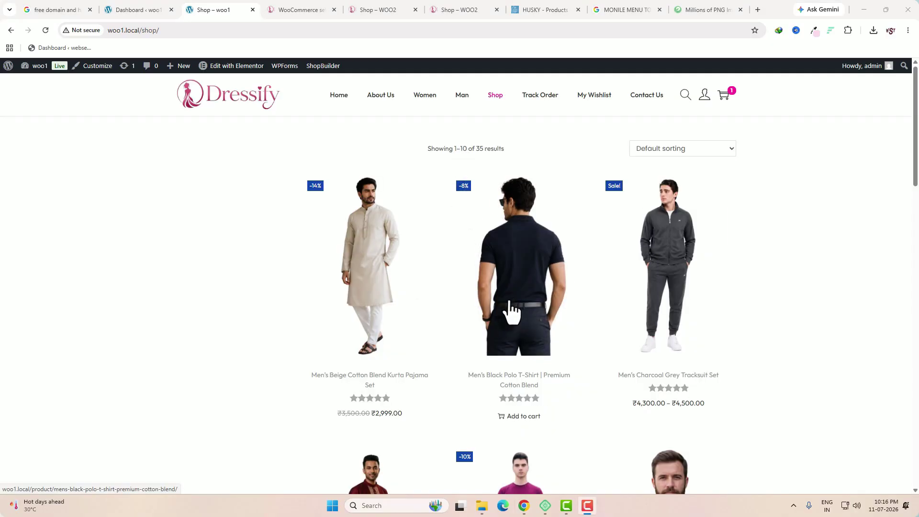
# Review the product grid and layout of the woo1 shop page.
pyautogui.scroll(-2, 462, 316)
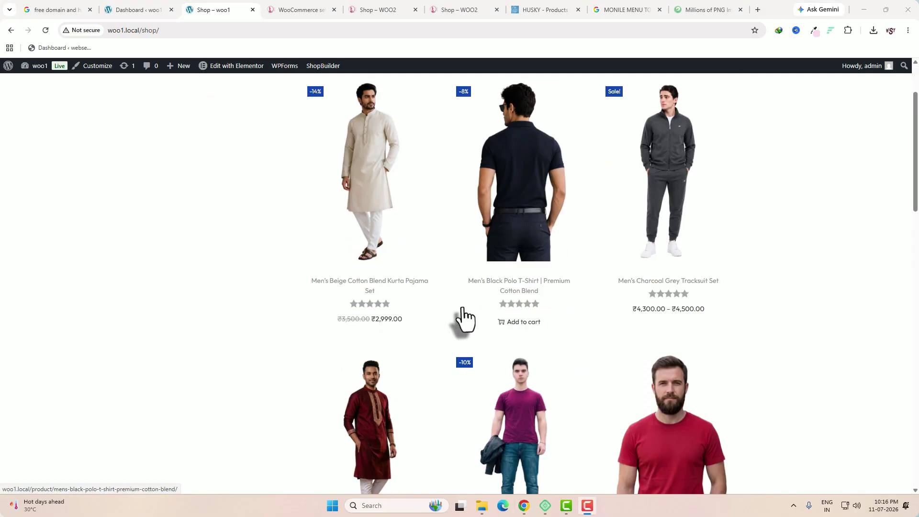
pyautogui.scroll(-4, 462, 318)
pyautogui.scroll(6, 463, 321)
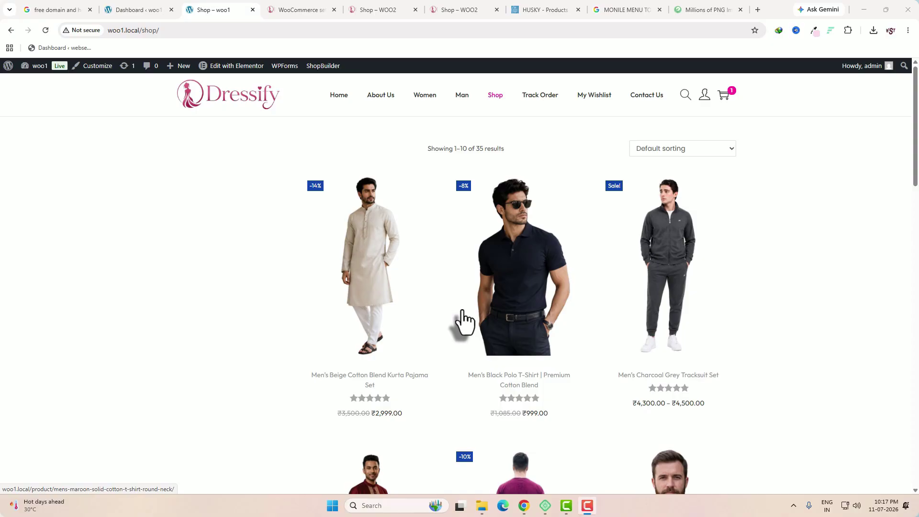
# Review the product list and the product attributes in the woo1 admin dashboard.
pyautogui.click(134, 15)
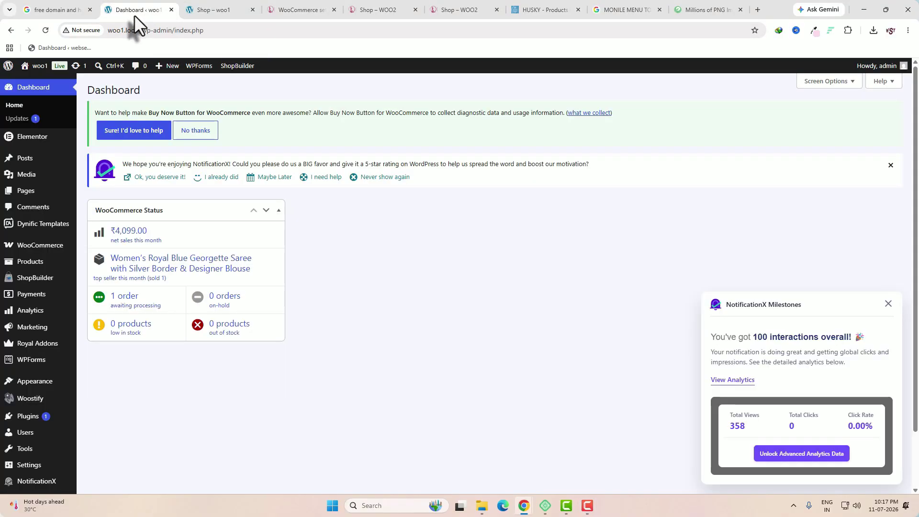
pyautogui.click(50, 277)
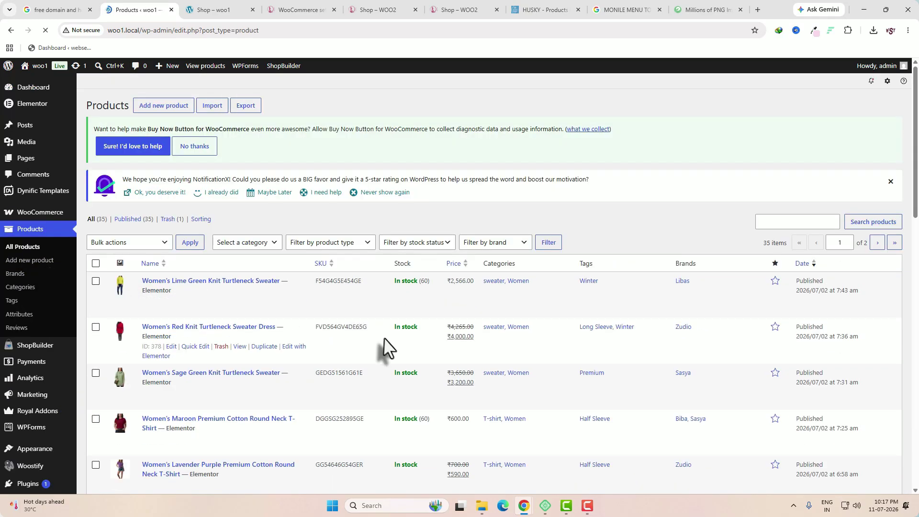
pyautogui.scroll(-7, 379, 349)
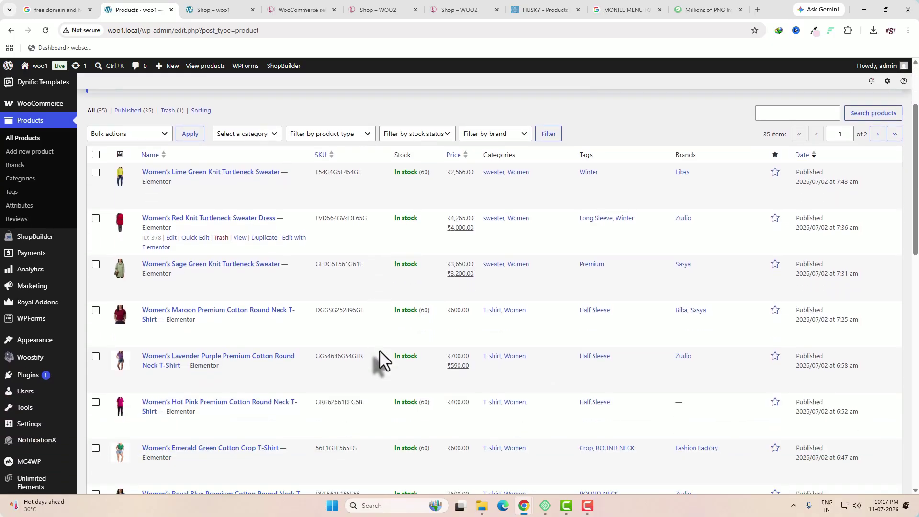
pyautogui.scroll(4, 379, 355)
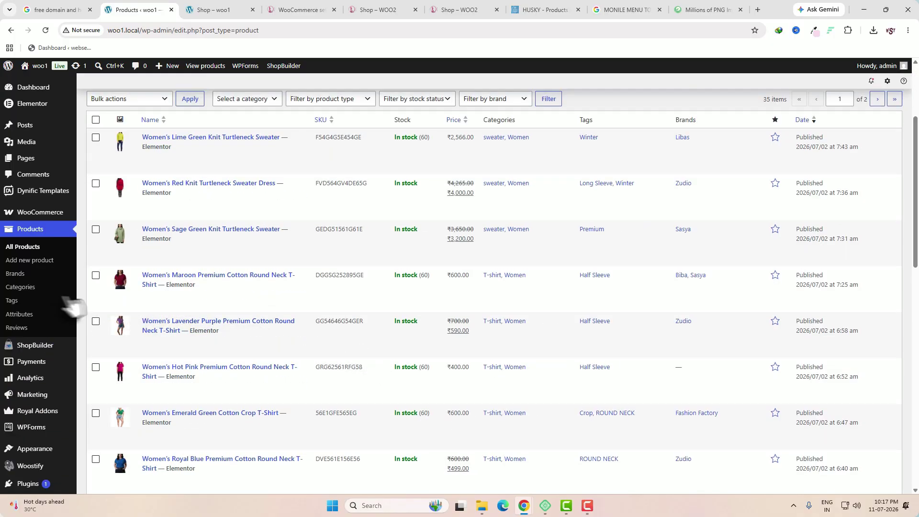
pyautogui.click(20, 315)
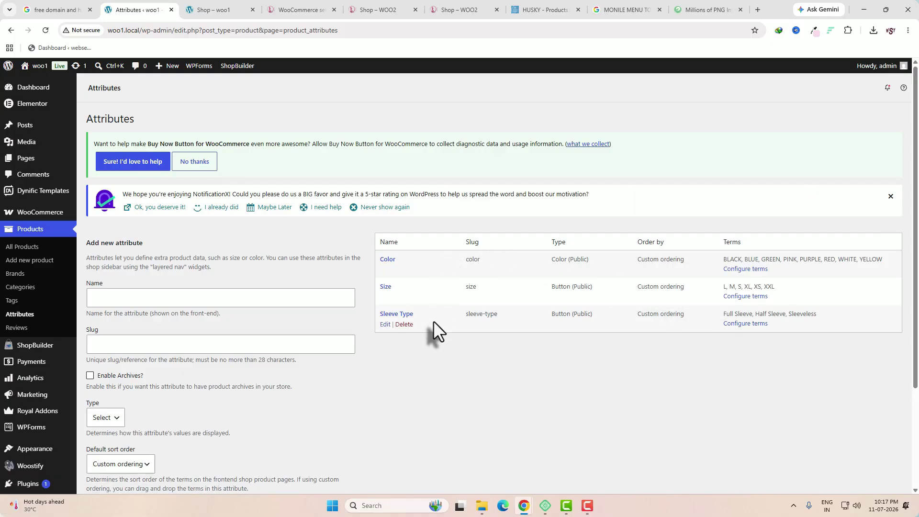
# Search the plugin directory for "husky", then install and activate HUSKY – Products Filter Professional for WooCommerce.
pyautogui.scroll(-2, 431, 335)
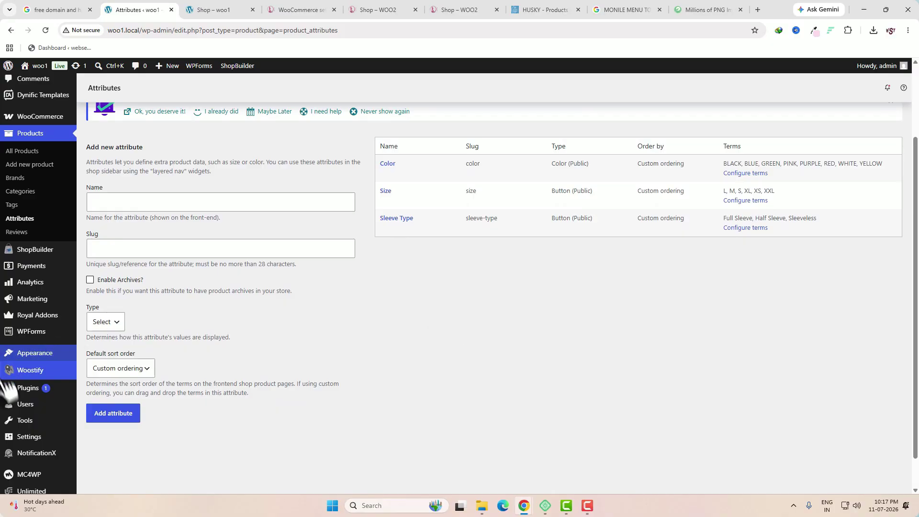
pyautogui.moveTo(29, 394)
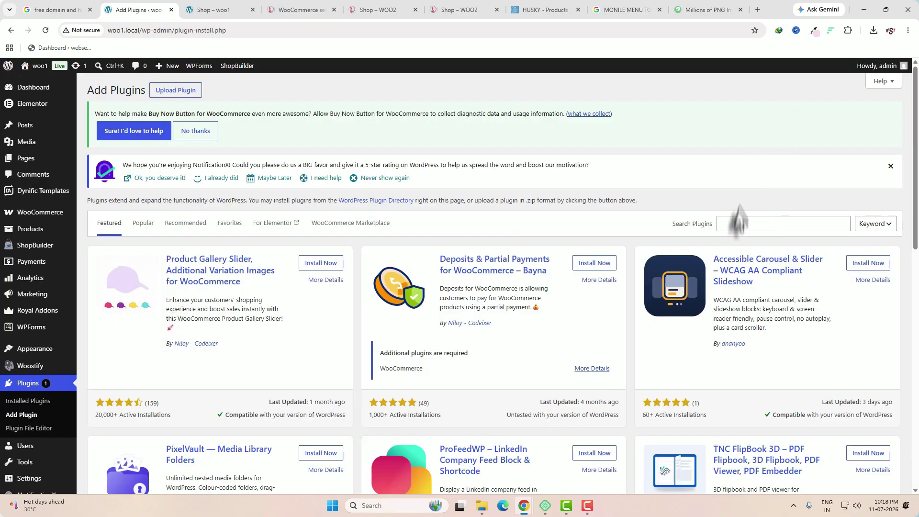
pyautogui.click(738, 225)
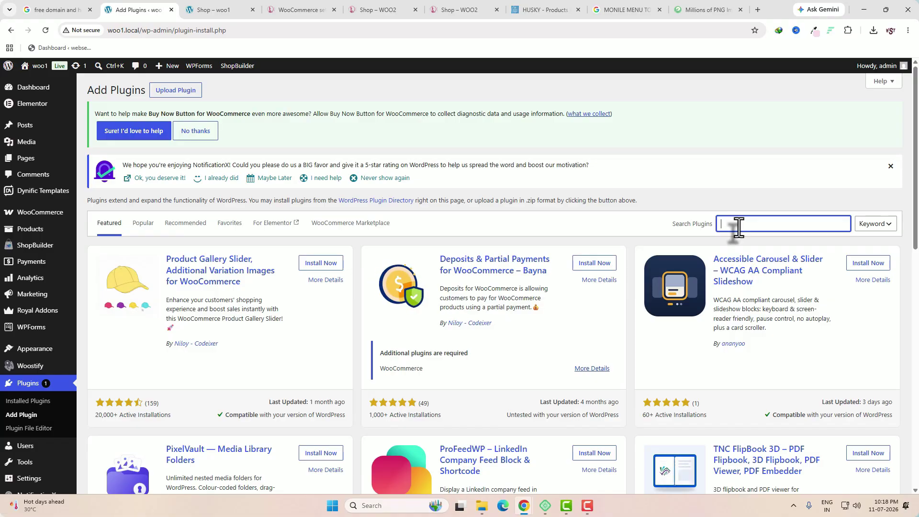
pyautogui.write('husky')
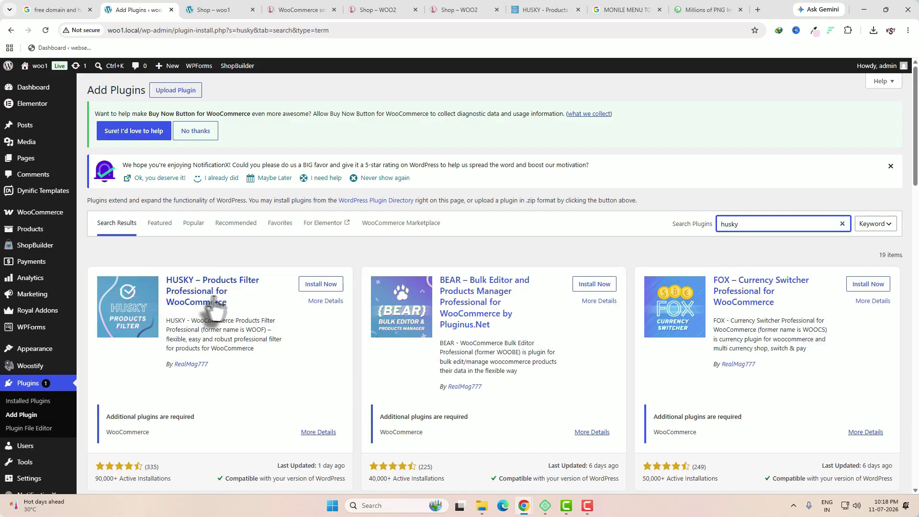
pyautogui.click(325, 285)
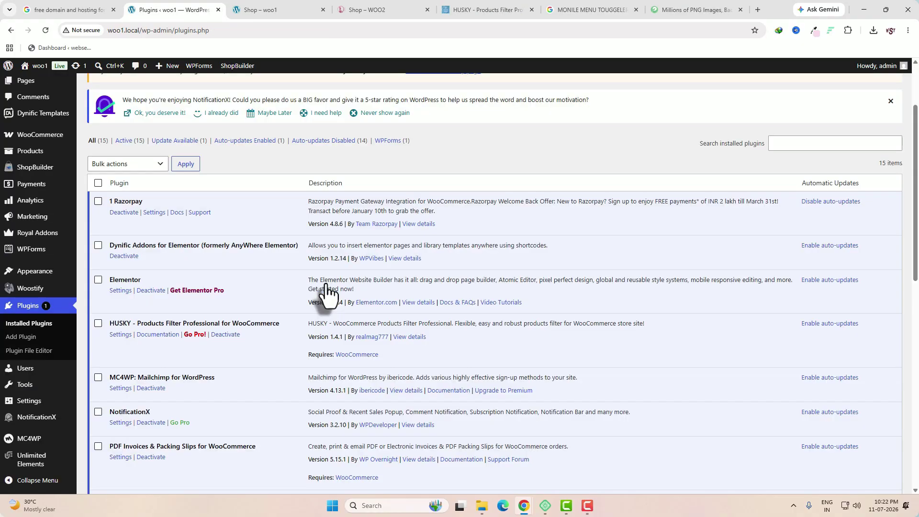
# Add the HUSKY products filter widget to the Woocommerce Sidebar widget area and title it "Product Filter".
pyautogui.moveTo(34, 271)
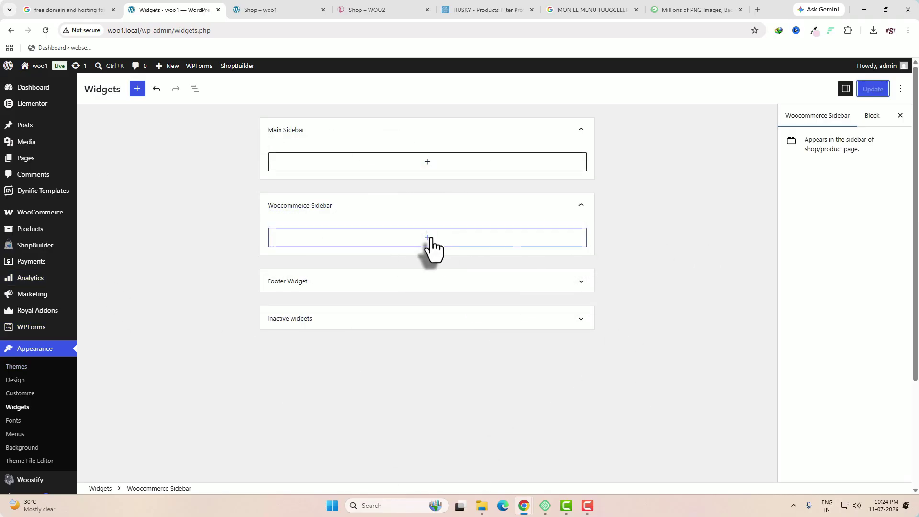
pyautogui.click(429, 238)
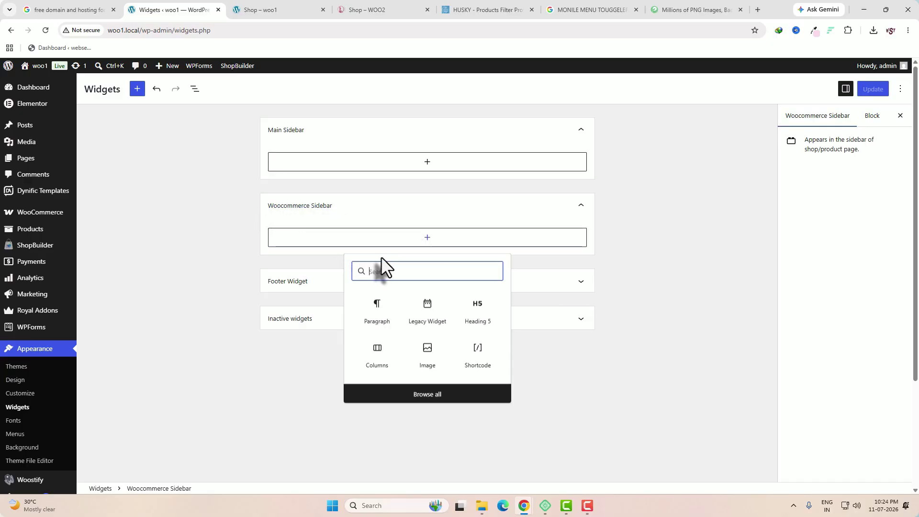
pyautogui.write('hu')
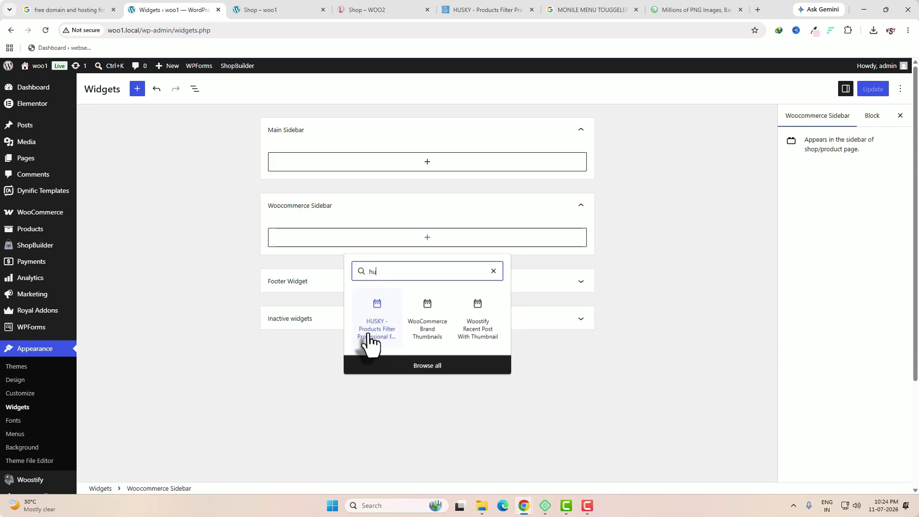
pyautogui.click(387, 329)
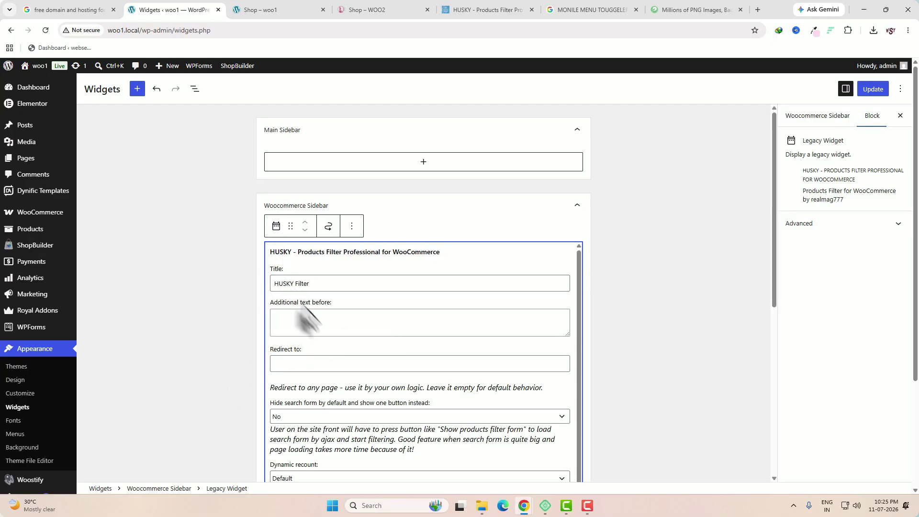
pyautogui.moveTo(329, 285); pyautogui.dragTo(227, 294)
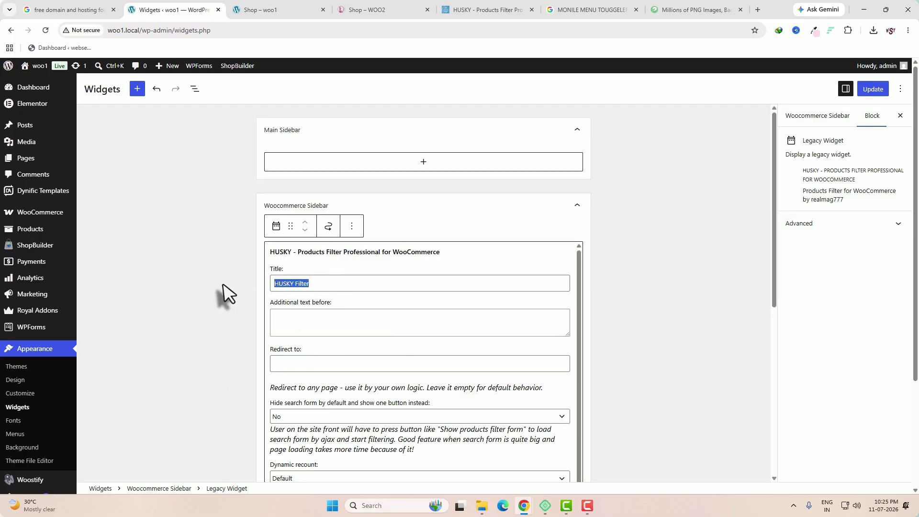
pyautogui.write('Product Filter')
# Set the filter widget's Autosubmit, Form AJAX redrawing and Mobile mode options to Yes, and save the widgets.
pyautogui.scroll(-1, 266, 249)
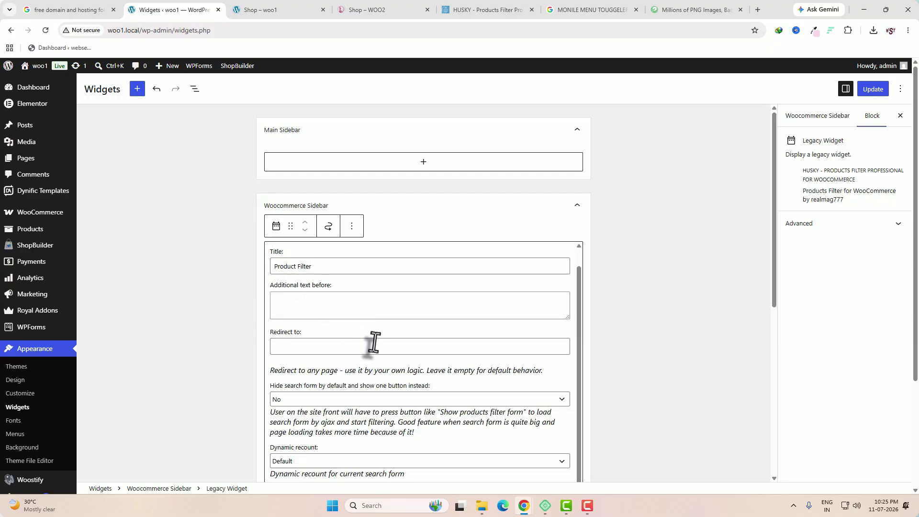
pyautogui.scroll(-2, 372, 343)
pyautogui.scroll(-3, 372, 342)
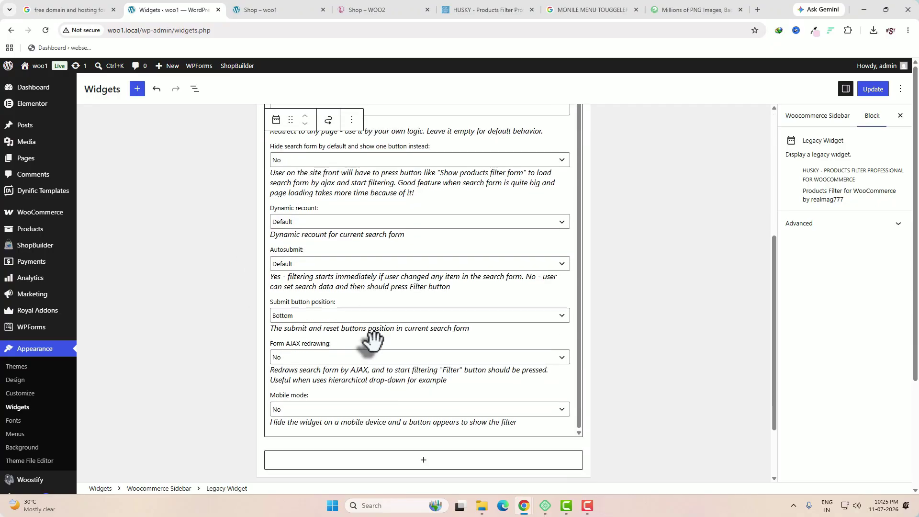
pyautogui.click(315, 266)
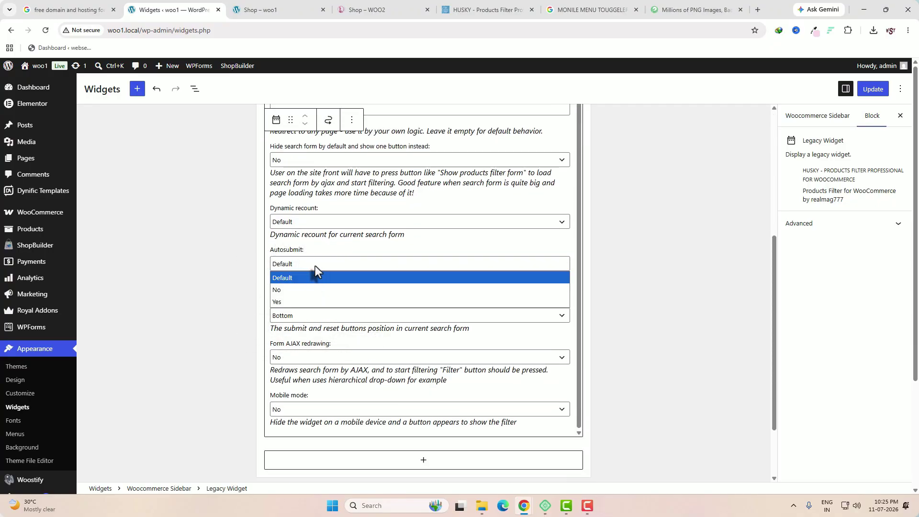
pyautogui.click(297, 300)
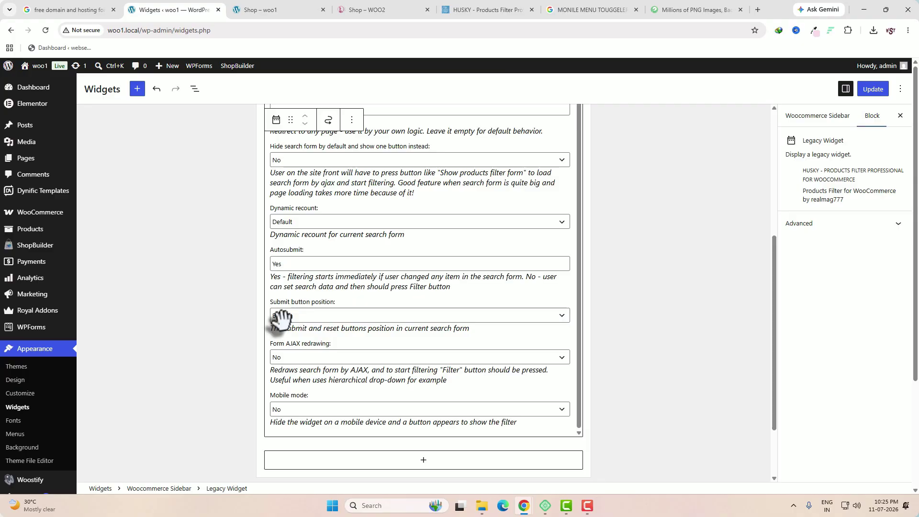
pyautogui.click(312, 358)
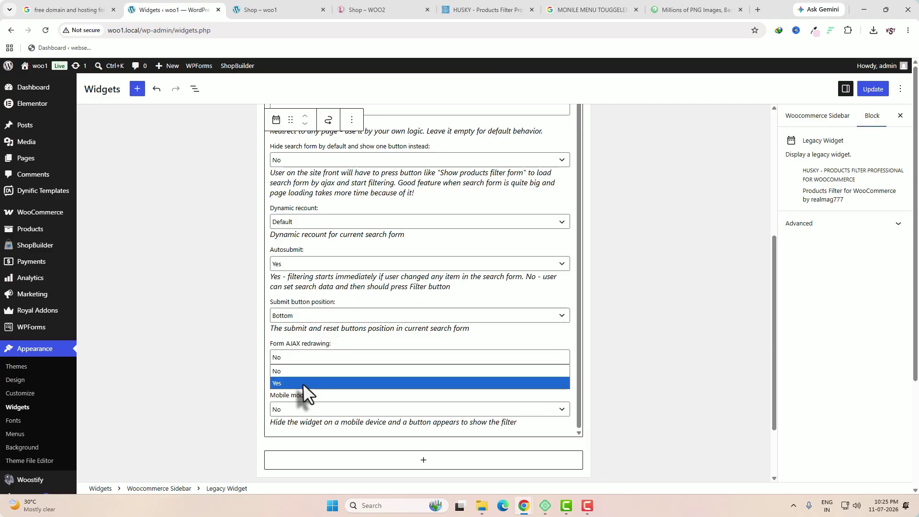
pyautogui.click(302, 384)
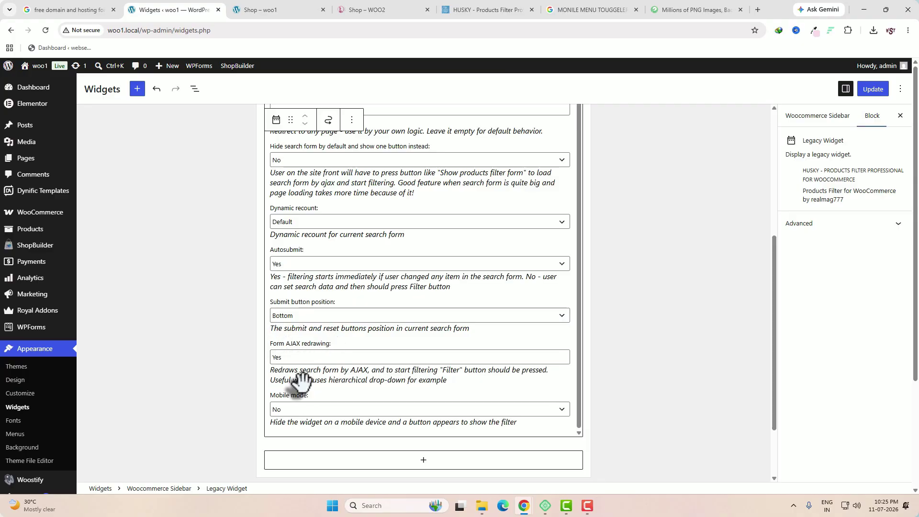
pyautogui.click(326, 413)
pyautogui.click(315, 432)
pyautogui.click(879, 94)
# Open the HUSKY products filter configuration in the woo1 WooCommerce settings.
pyautogui.moveTo(47, 218)
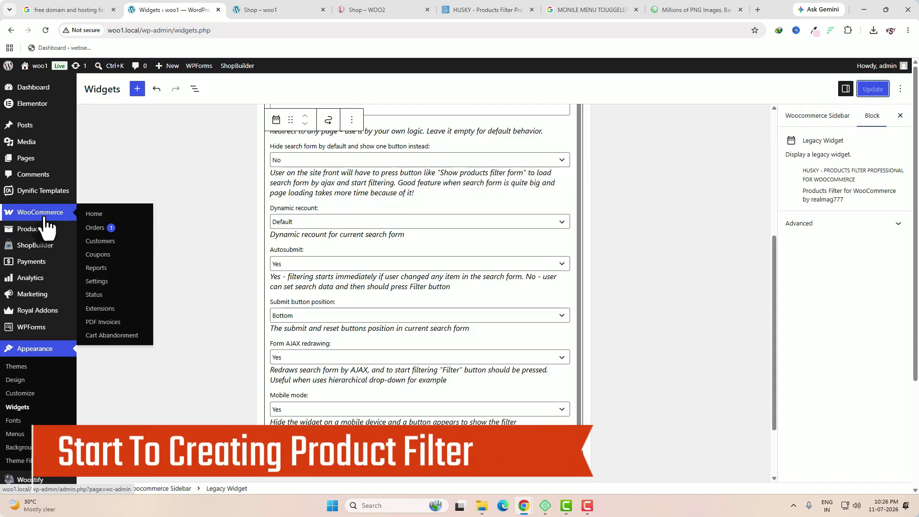
pyautogui.click(106, 286)
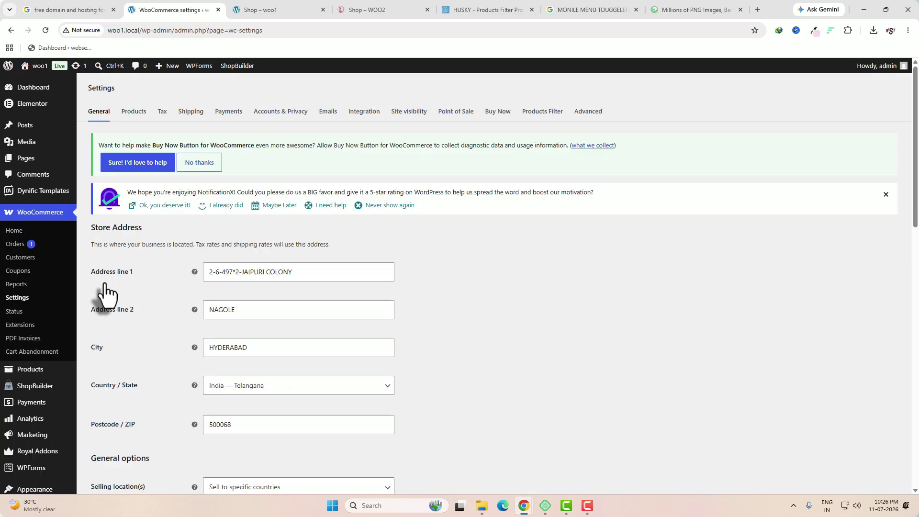
pyautogui.click(551, 115)
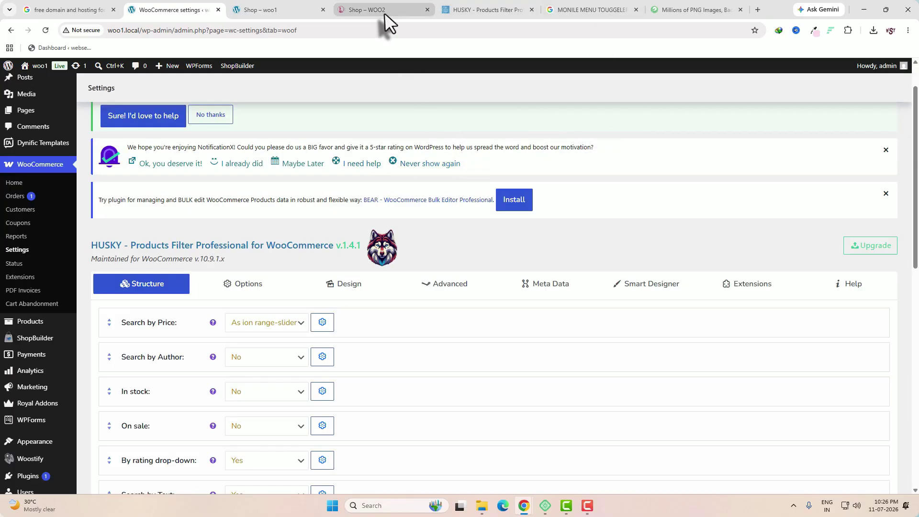
# Check the reference filter on the WOO2 shop page and move Search by Text above Search by Price in woo1's filter structure.
pyautogui.click(380, 11)
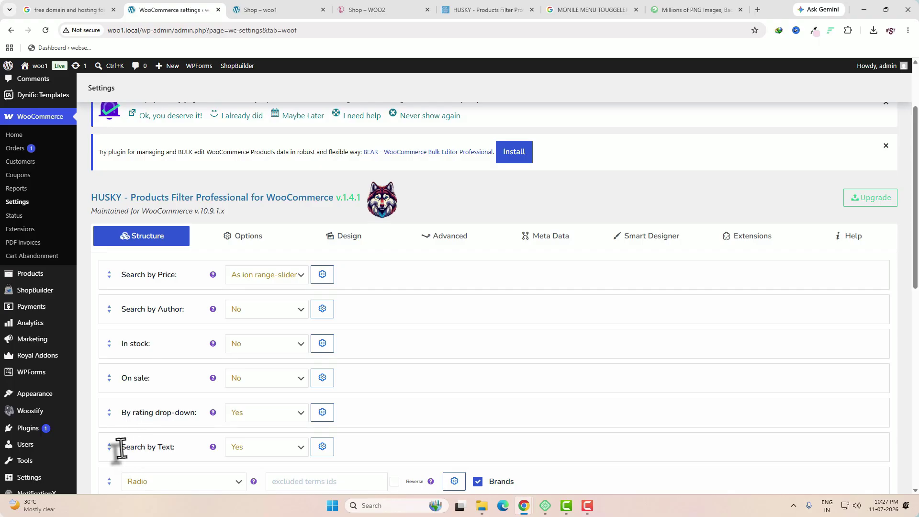
pyautogui.moveTo(107, 372); pyautogui.dragTo(100, 267)
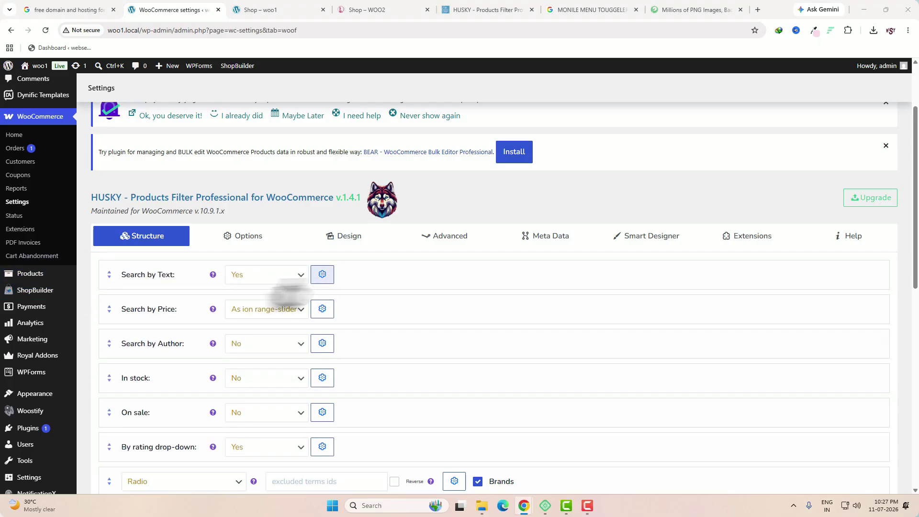
pyautogui.click(290, 279)
pyautogui.click(240, 306)
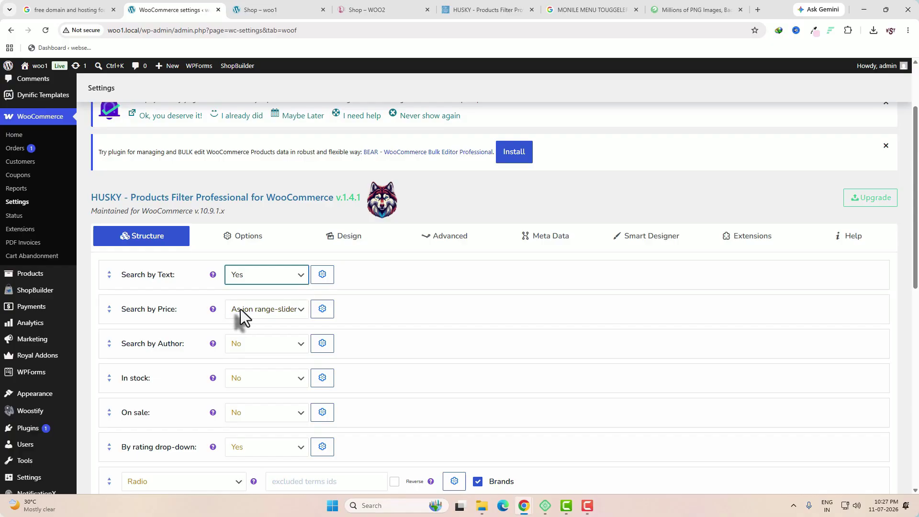
# Review the additional options of the Search by Text filter and apply them.
pyautogui.click(322, 275)
pyautogui.scroll(-4, 431, 272)
pyautogui.scroll(4, 435, 268)
pyautogui.scroll(-3, 435, 268)
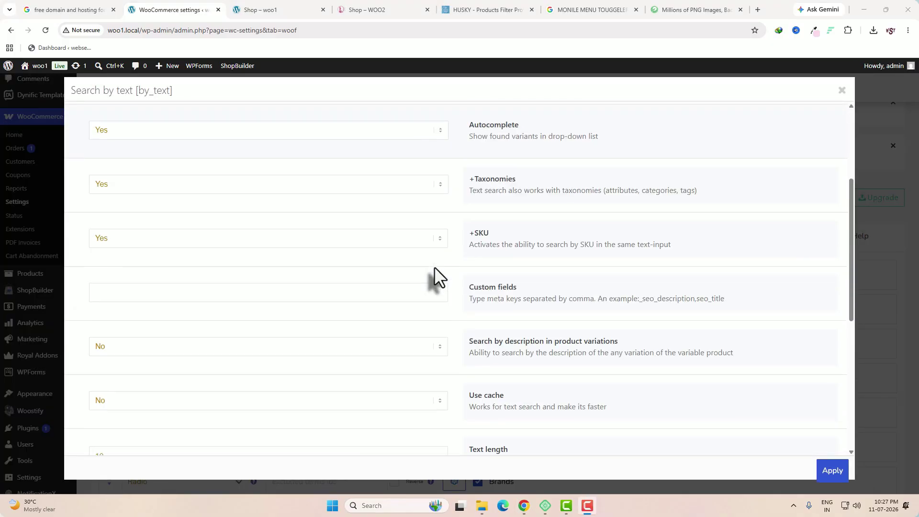
pyautogui.scroll(-6, 435, 268)
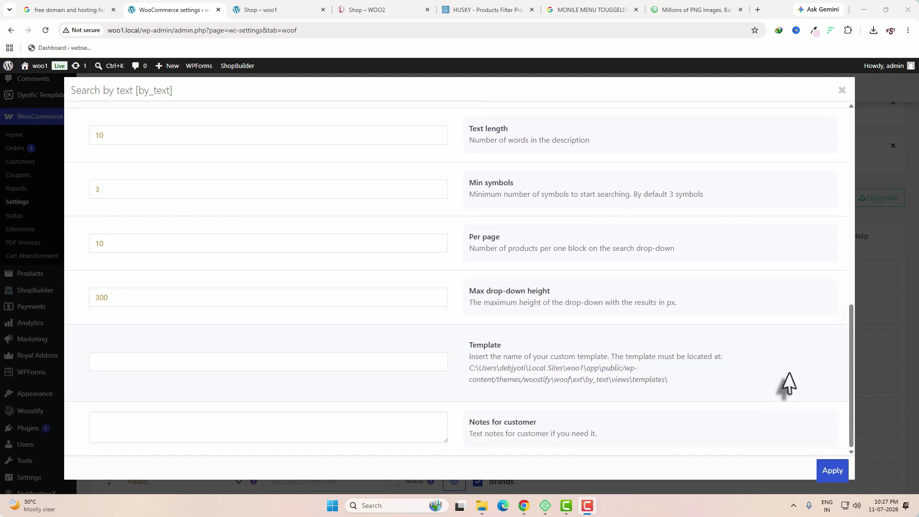
pyautogui.click(834, 474)
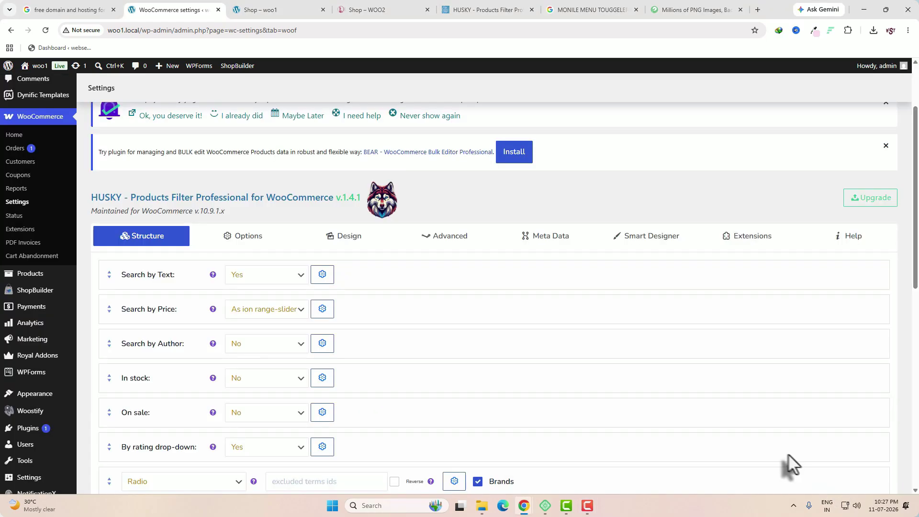
# Examine the price range filter on the WOO2 shop page, and review and apply woo1's Search by Price options.
pyautogui.click(370, 11)
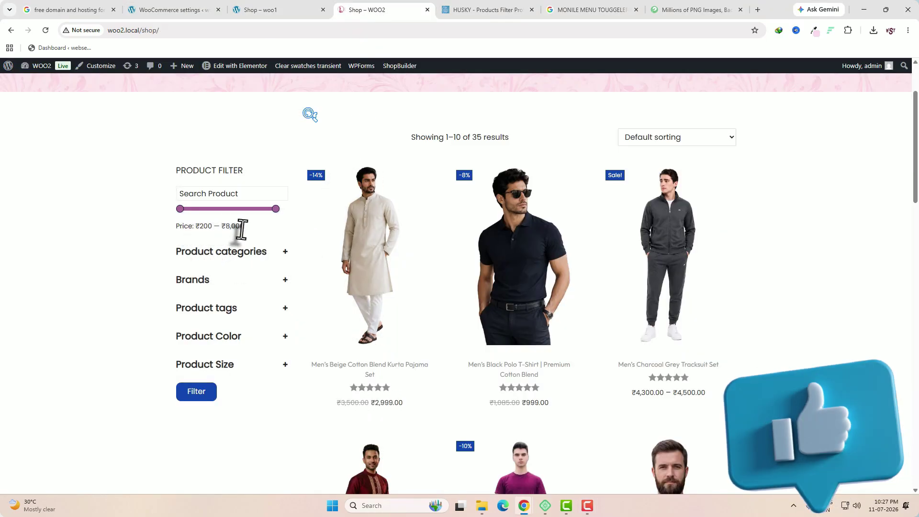
pyautogui.moveTo(241, 228); pyautogui.dragTo(209, 228)
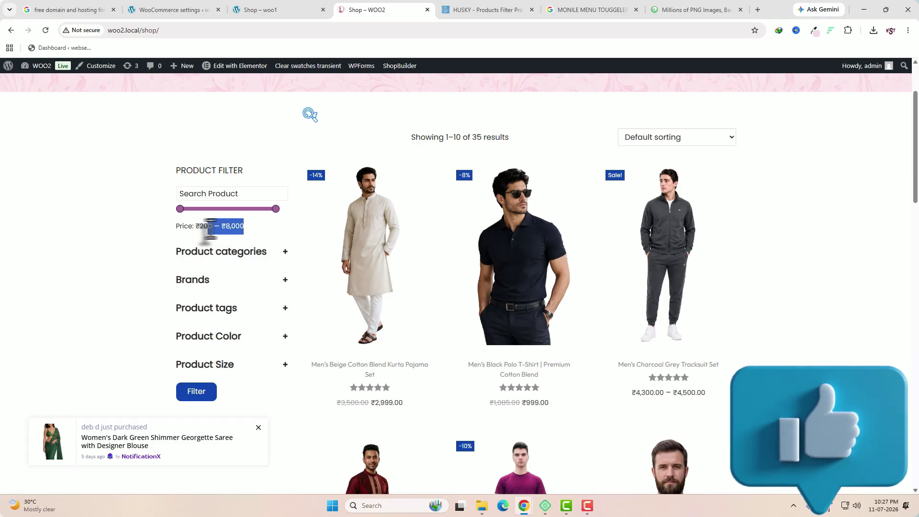
pyautogui.click(189, 11)
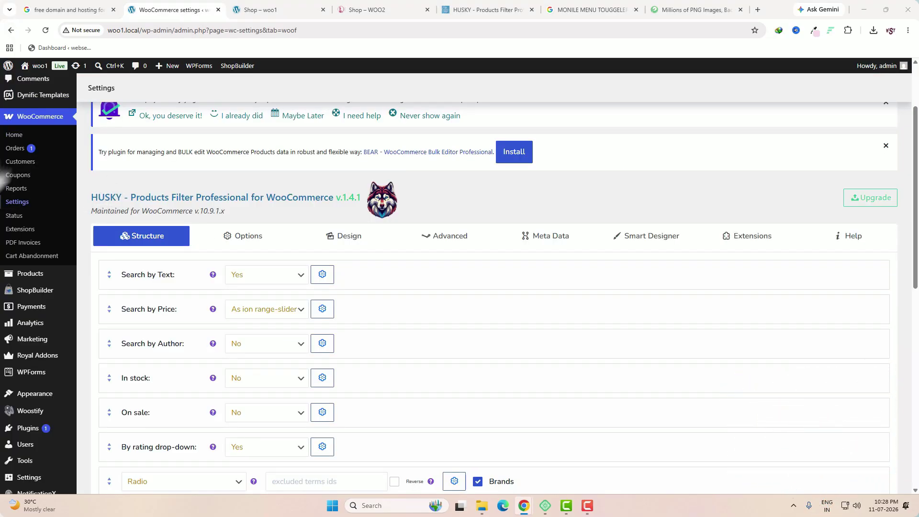
pyautogui.click(322, 309)
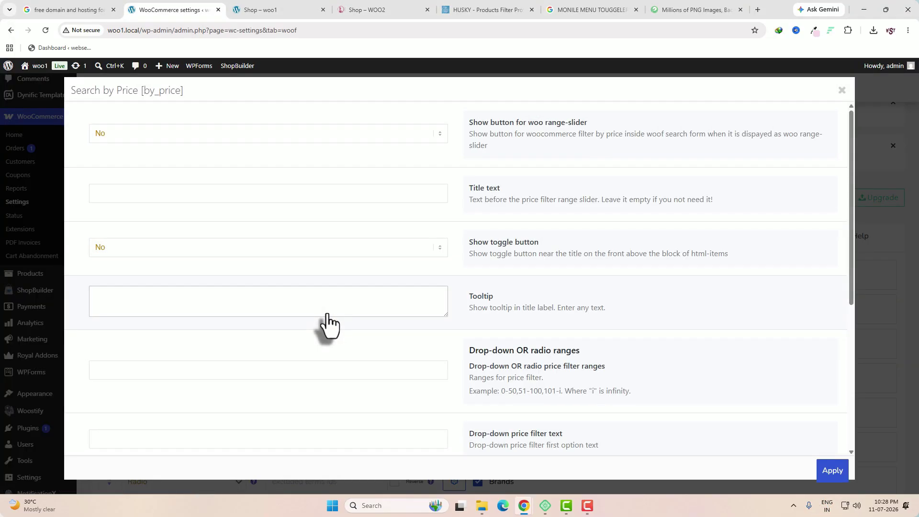
pyautogui.scroll(-5, 326, 312)
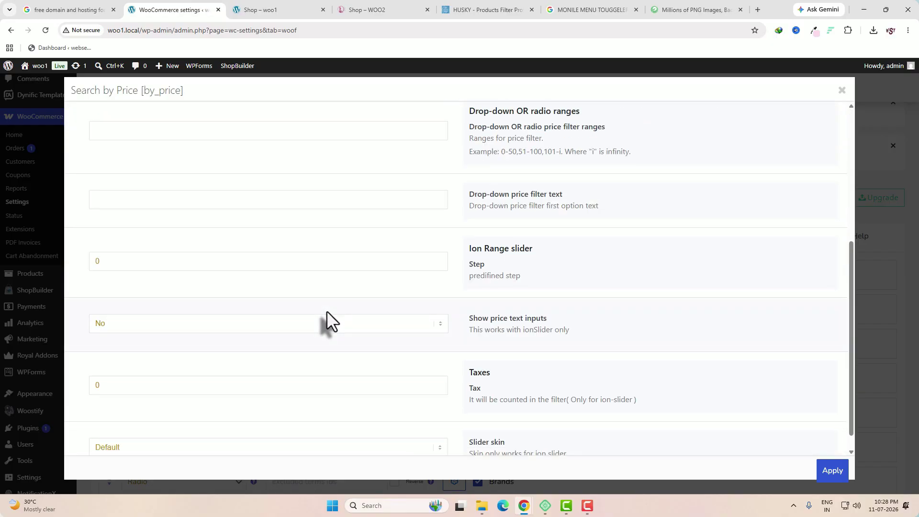
pyautogui.scroll(-1, 326, 312)
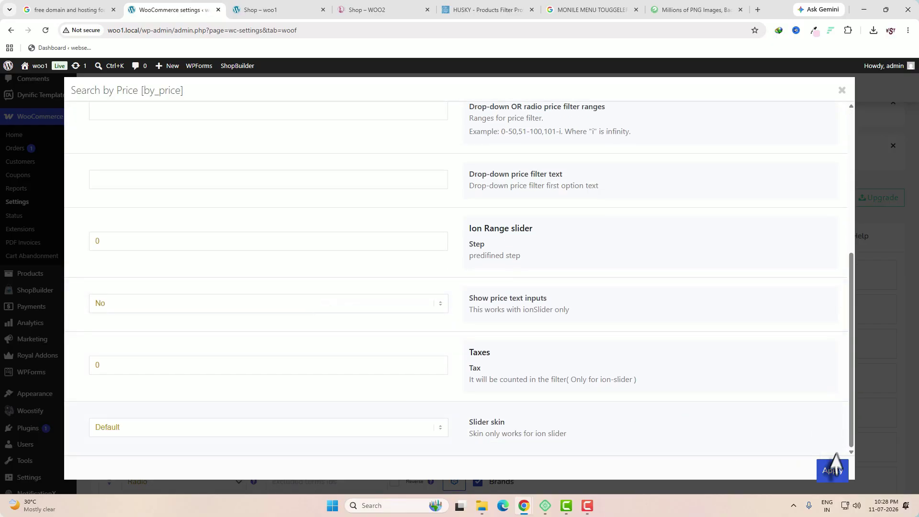
pyautogui.click(832, 472)
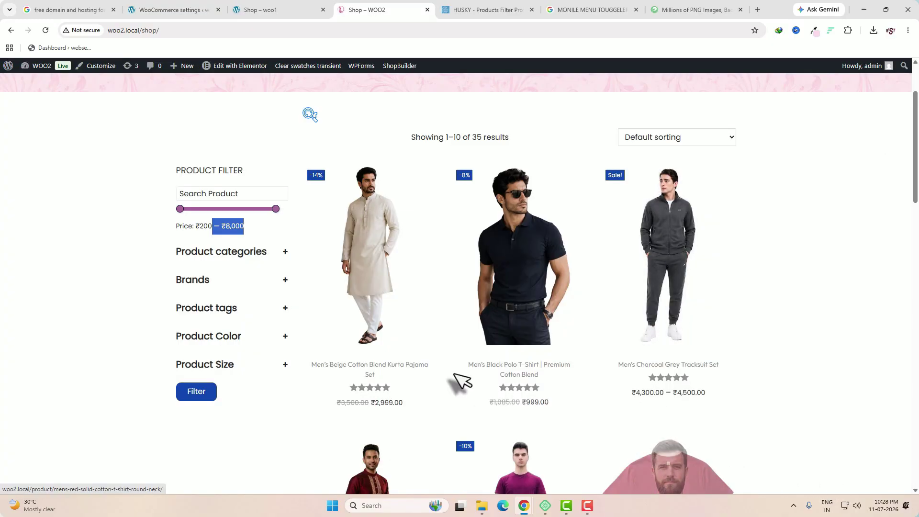
# Check the expandable Product categories filter on the WOO2 shop page and move woo1's Product categories item directly below Search by Price.
pyautogui.click(285, 253)
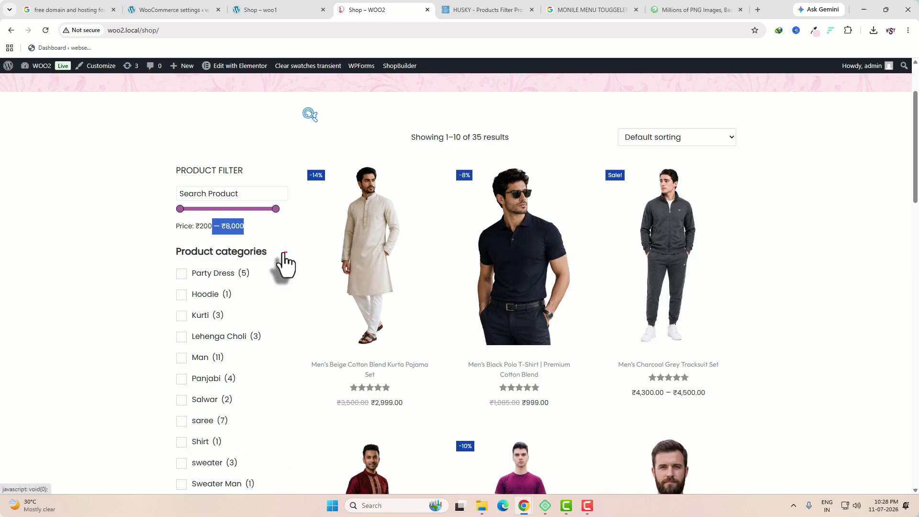
pyautogui.click(285, 259)
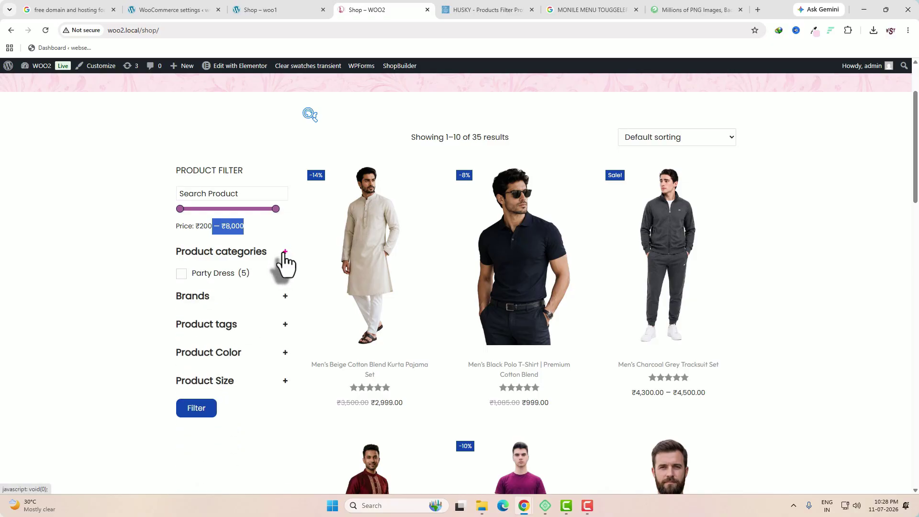
pyautogui.click(182, 15)
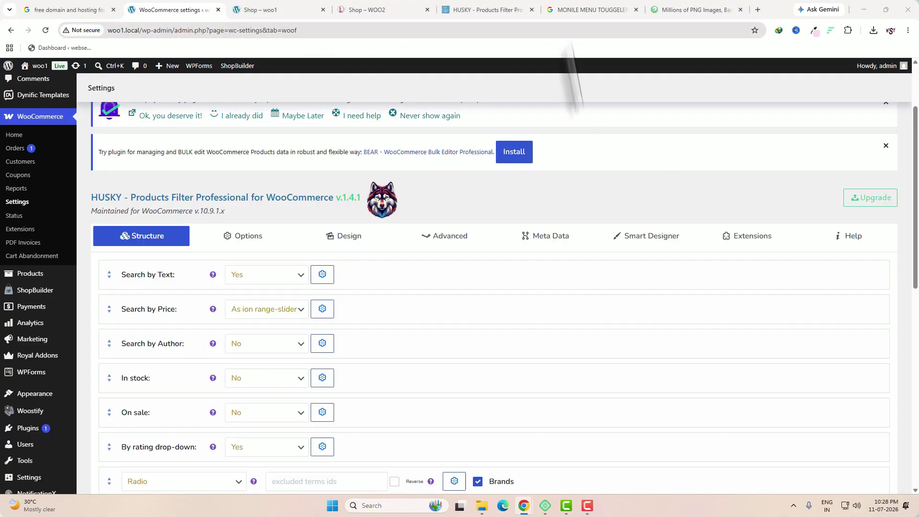
pyautogui.scroll(-2, 602, 261)
pyautogui.scroll(-2, 582, 206)
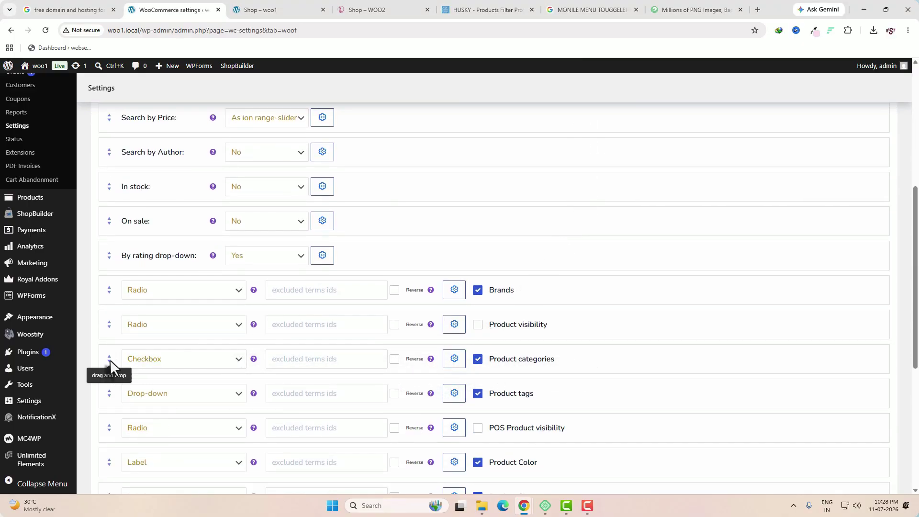
pyautogui.moveTo(109, 360); pyautogui.dragTo(101, 242)
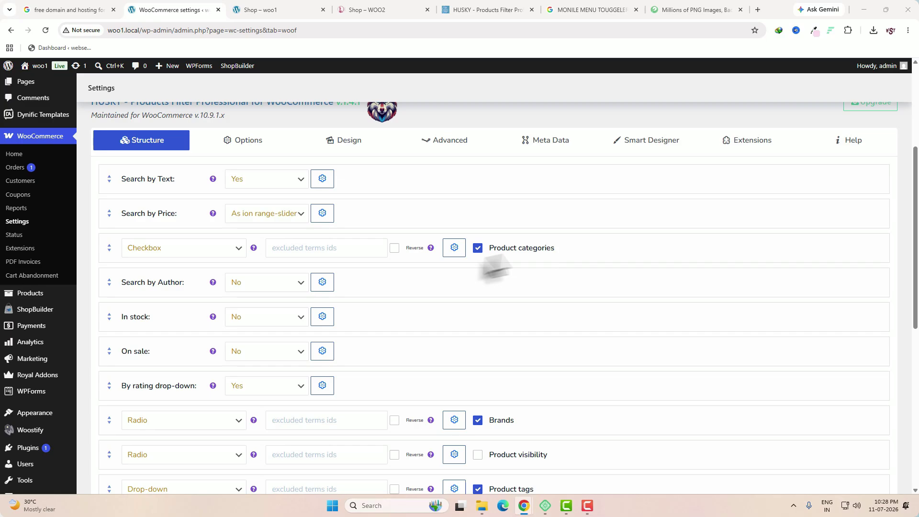
# Compare with the WOO2 Product categories toggle, set woo1's Product categories toggle to "Yes, show as opened", and apply the options.
pyautogui.click(454, 249)
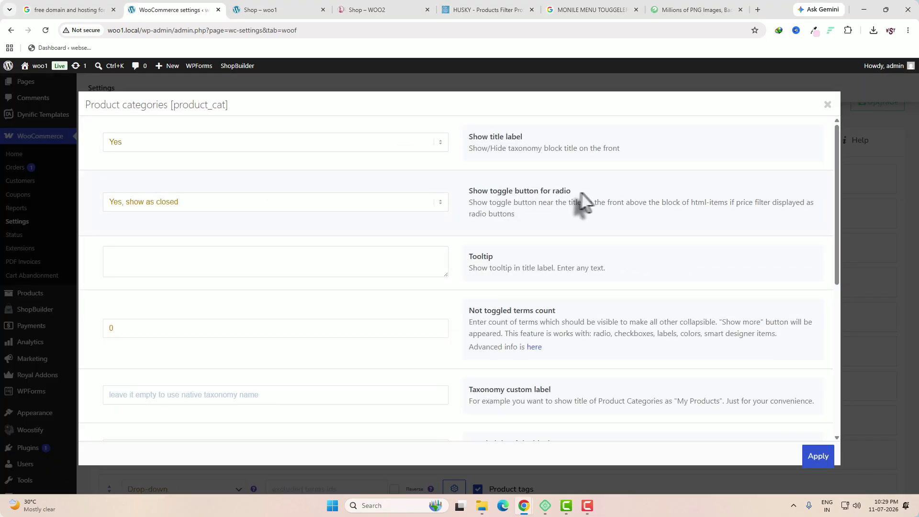
pyautogui.click(440, 205)
pyautogui.hotkey('ctrl', '4')
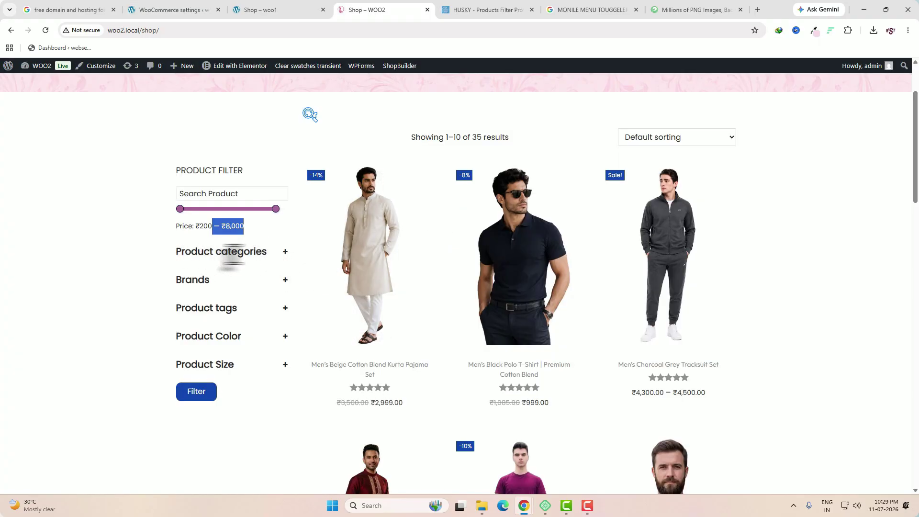
pyautogui.click(285, 252)
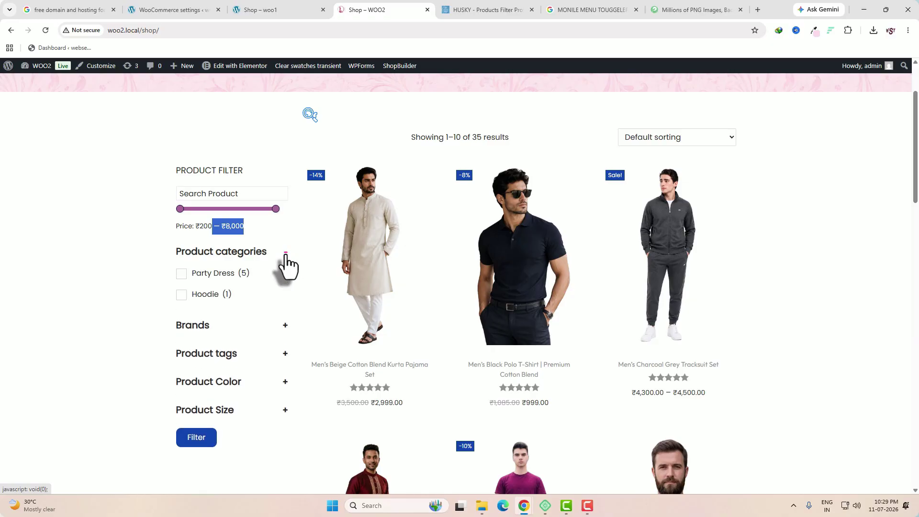
pyautogui.hotkey('ctrl', '2')
pyautogui.click(125, 205)
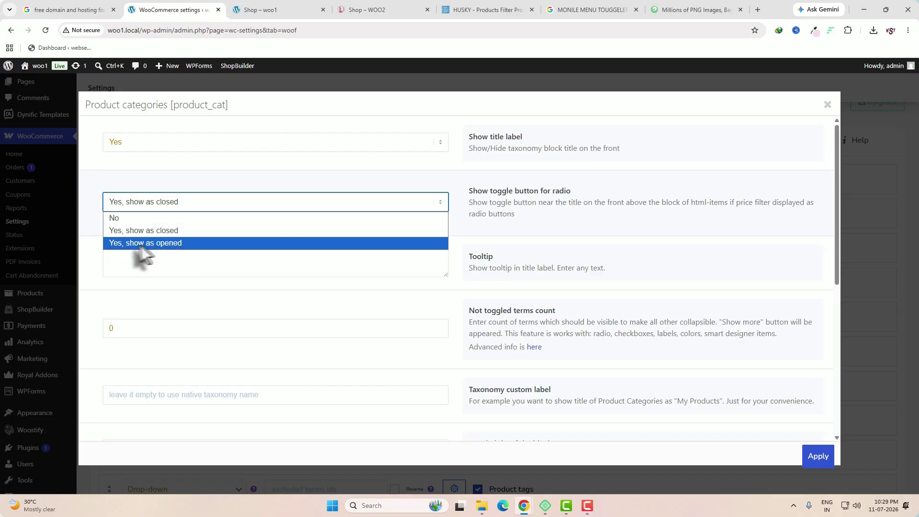
pyautogui.click(192, 244)
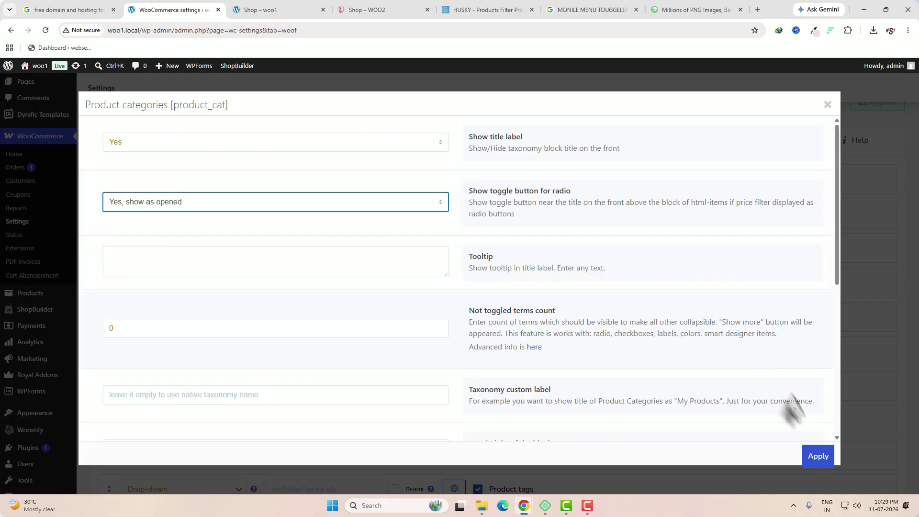
pyautogui.click(819, 457)
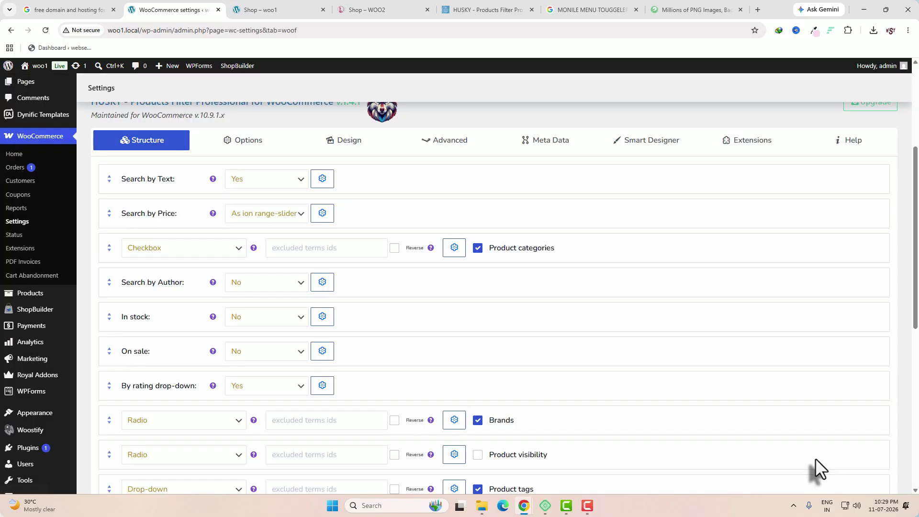
# Save the HUSKY filter settings and reload the woo1 shop page to inspect the sidebar filter.
pyautogui.scroll(-8, 623, 412)
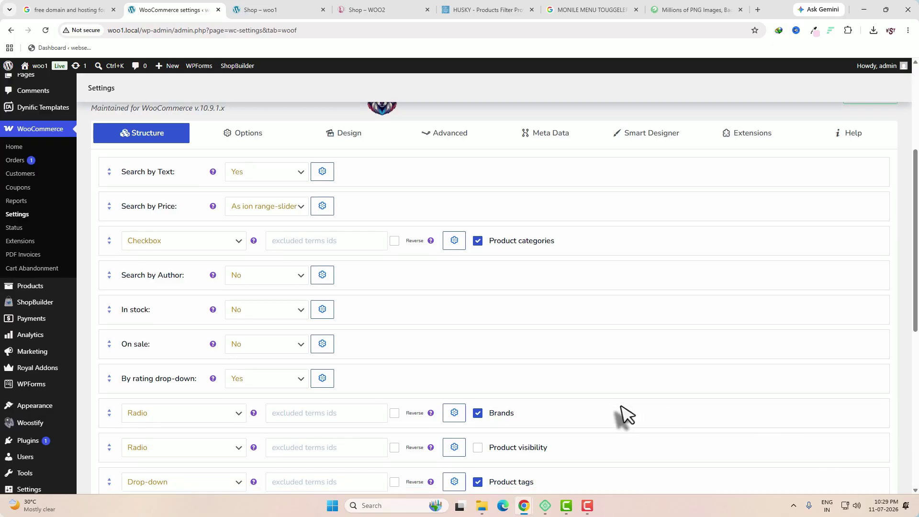
pyautogui.click(114, 453)
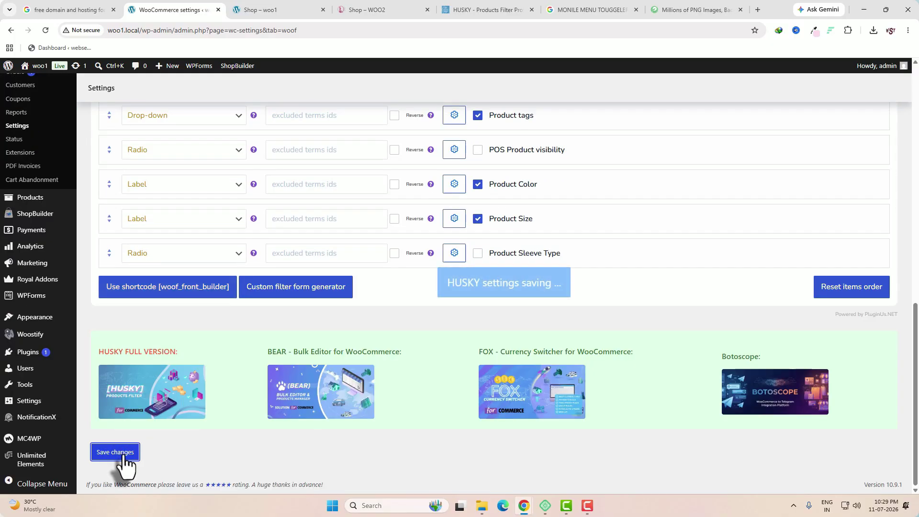
pyautogui.hotkey('ctrl', 'Tab')
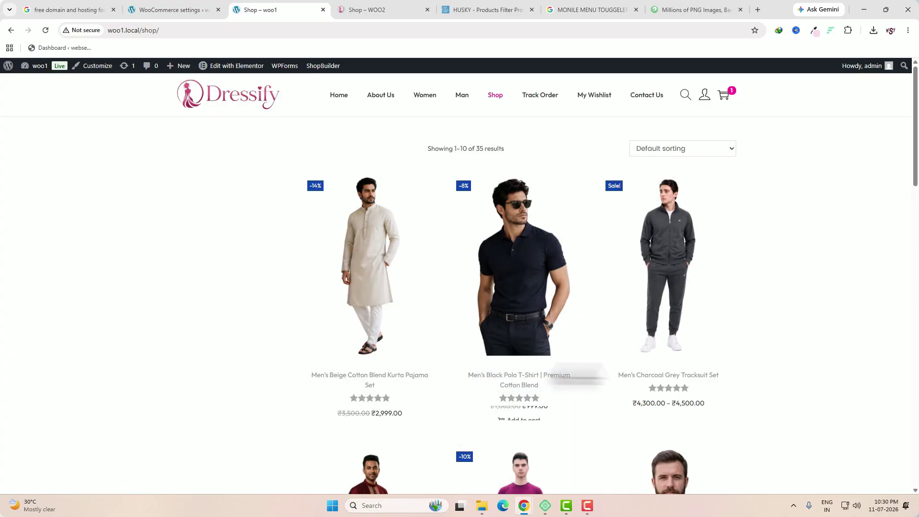
pyautogui.click(46, 32)
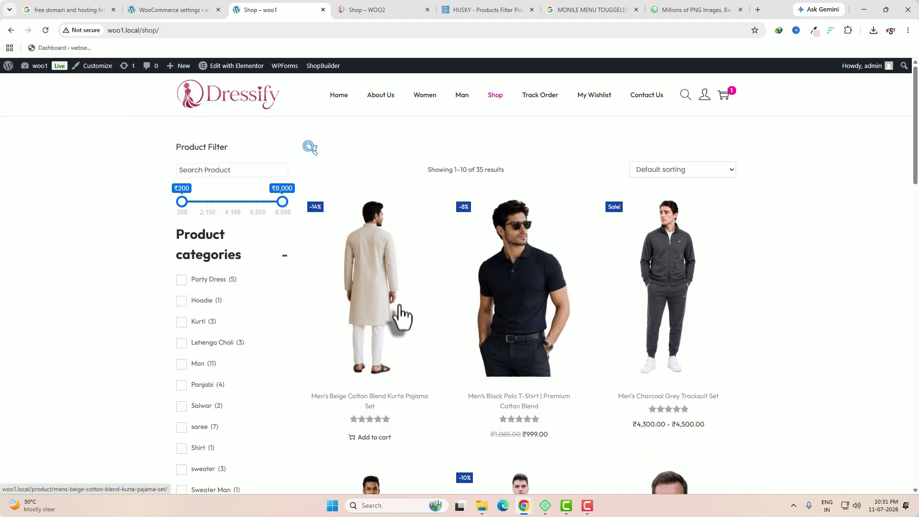
pyautogui.scroll(-3, 398, 316)
pyautogui.scroll(3, 401, 314)
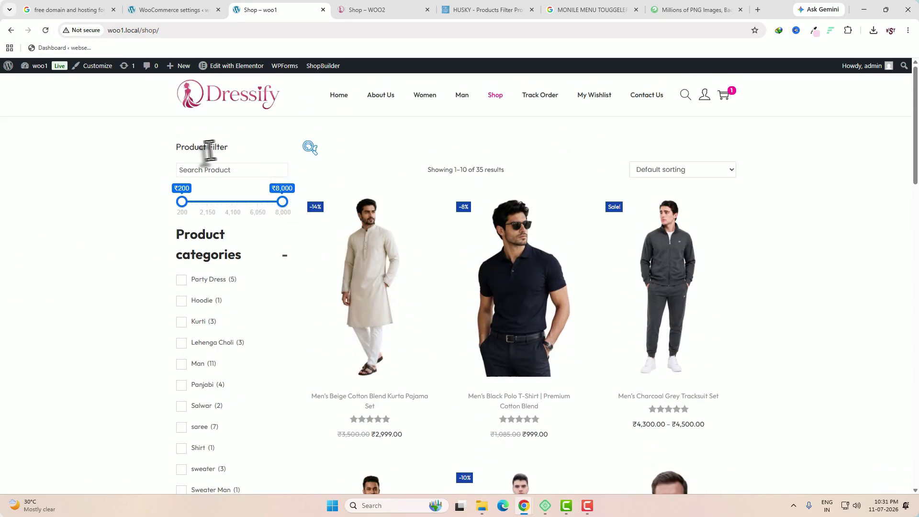
# Test the woo1 sidebar filter with a maximum price of ₹7,926 and the Party Dress category, and clear all filters.
pyautogui.moveTo(189, 147); pyautogui.dragTo(234, 149)
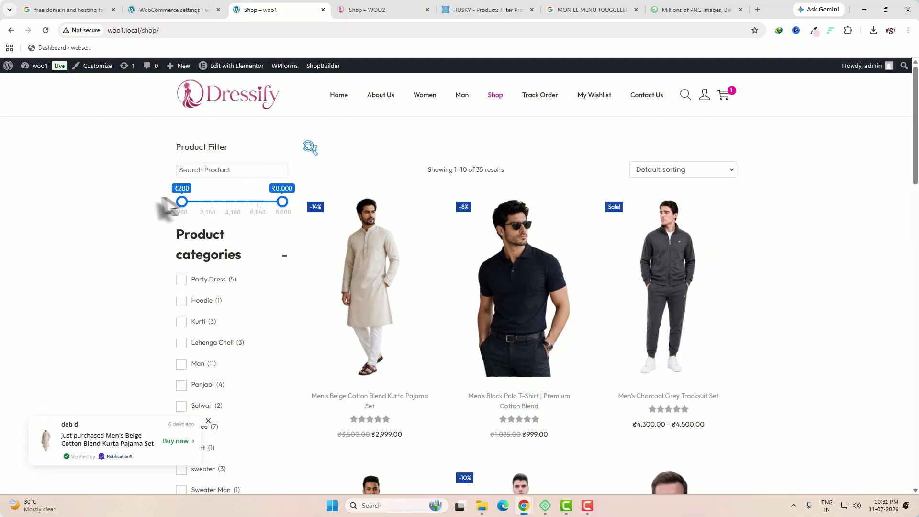
pyautogui.moveTo(283, 202); pyautogui.dragTo(281, 203)
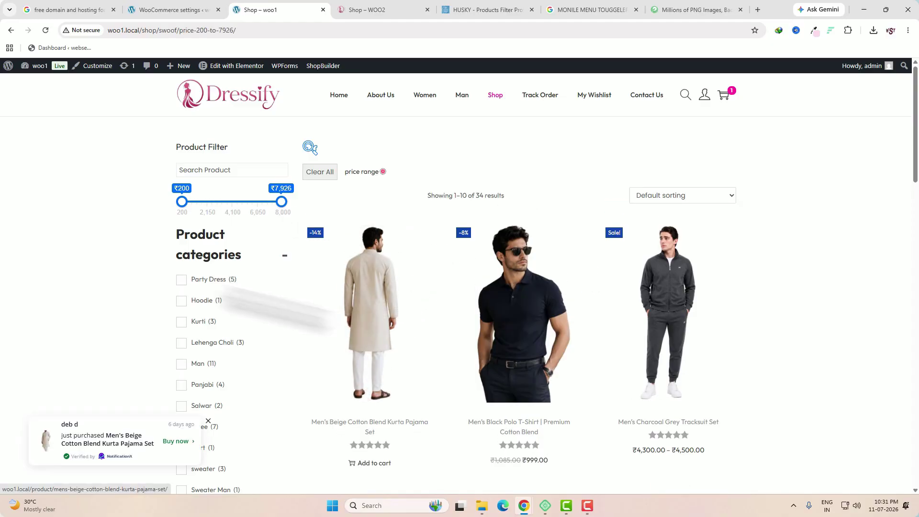
pyautogui.click(181, 280)
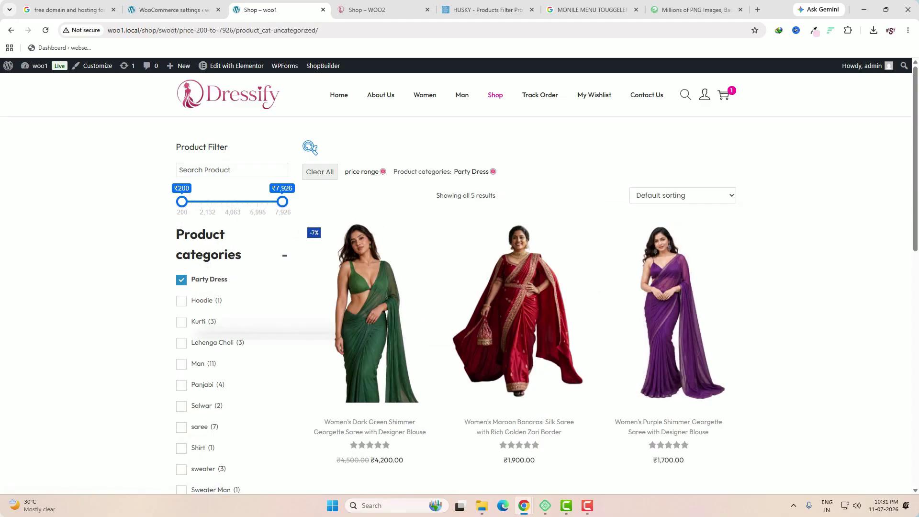
pyautogui.scroll(-4, 546, 376)
pyautogui.scroll(4, 551, 365)
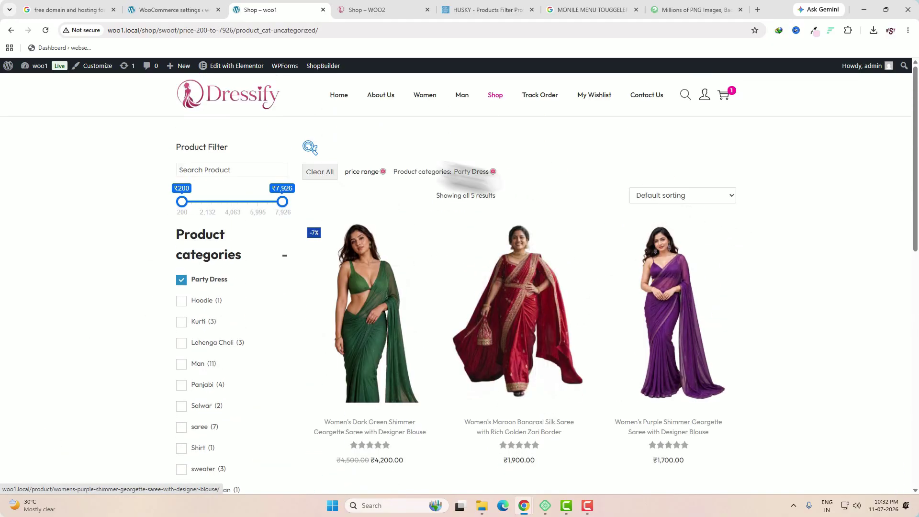
pyautogui.click(319, 177)
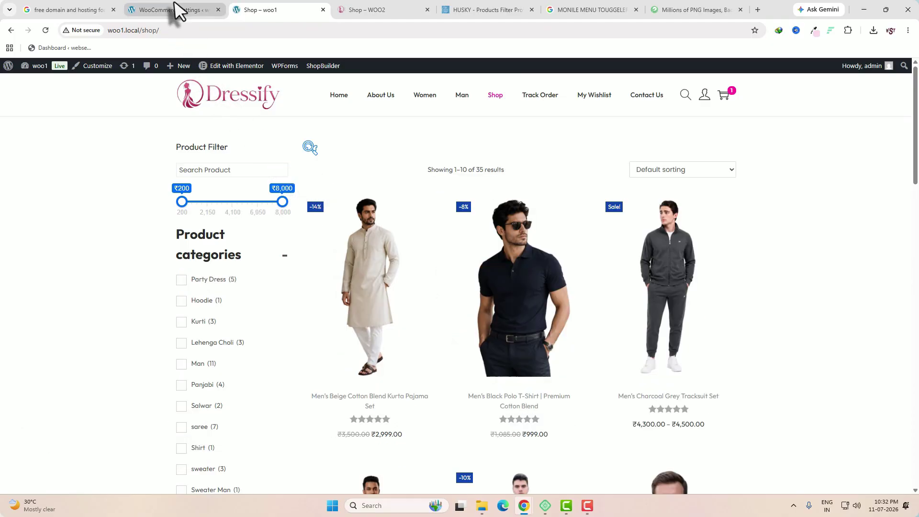
# Check the expandable Brands filter on the WOO2 shop page and move woo1's Brands item directly below Product categories.
pyautogui.click(174, 6)
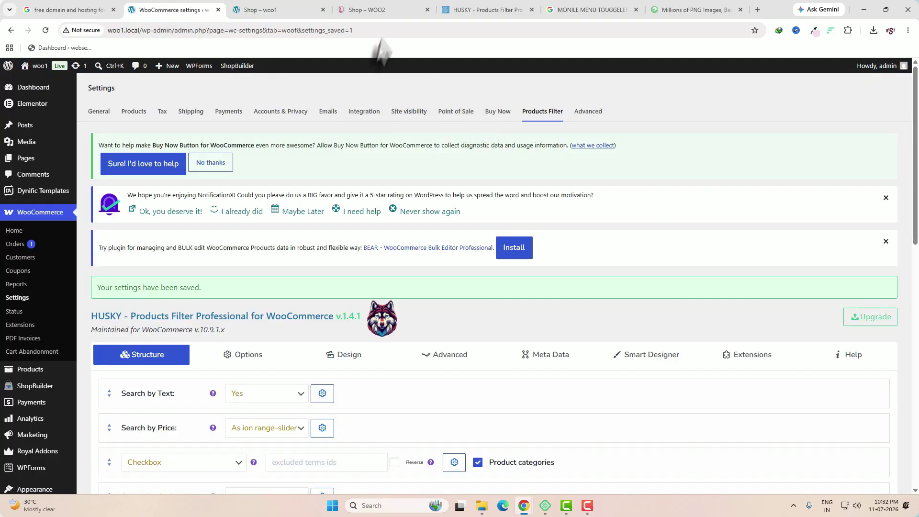
pyautogui.click(376, 11)
pyautogui.click(284, 281)
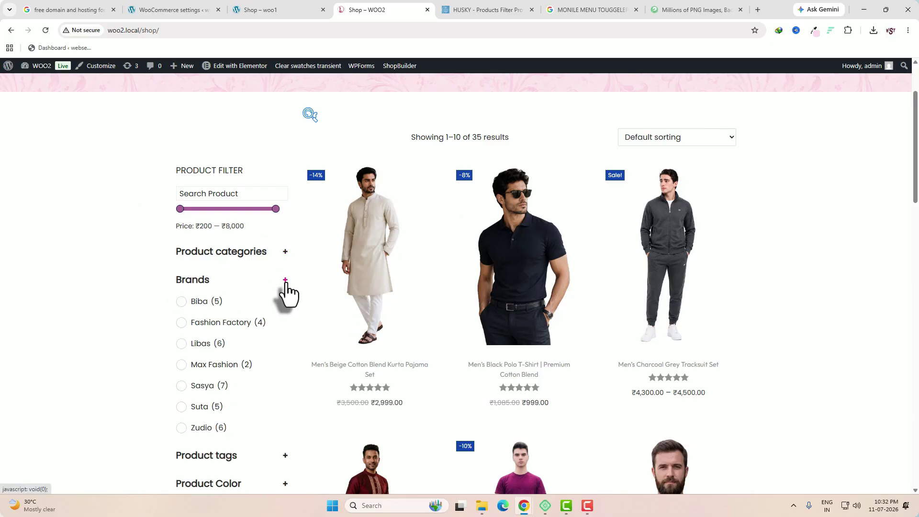
pyautogui.click(286, 282)
pyautogui.hotkey('ctrl', '2')
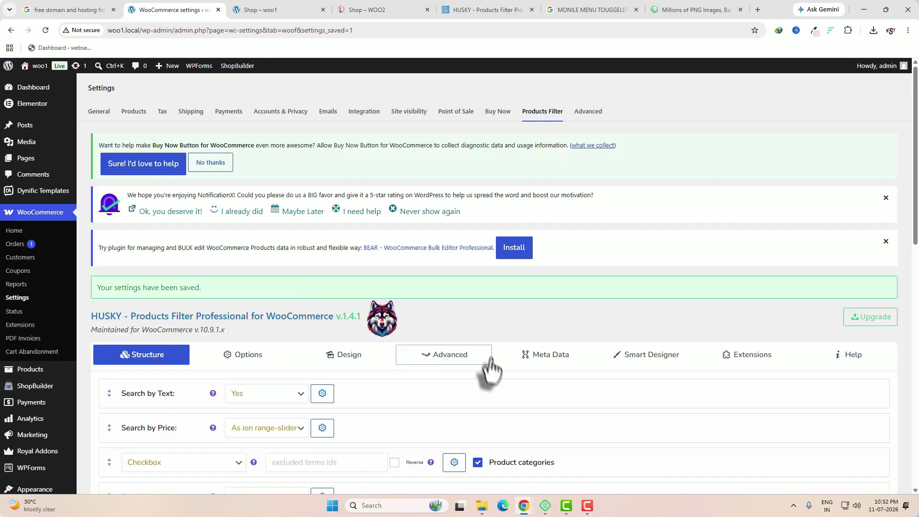
pyautogui.scroll(-5, 487, 370)
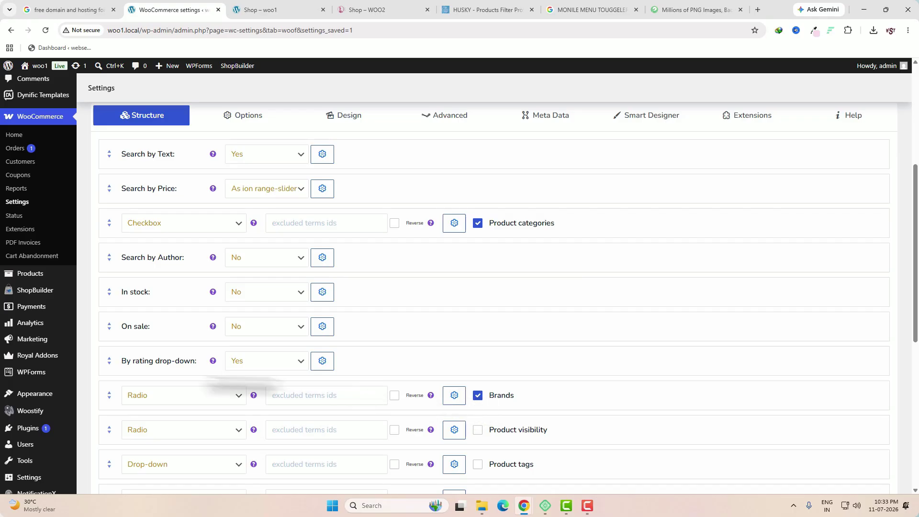
pyautogui.moveTo(109, 398); pyautogui.dragTo(103, 250)
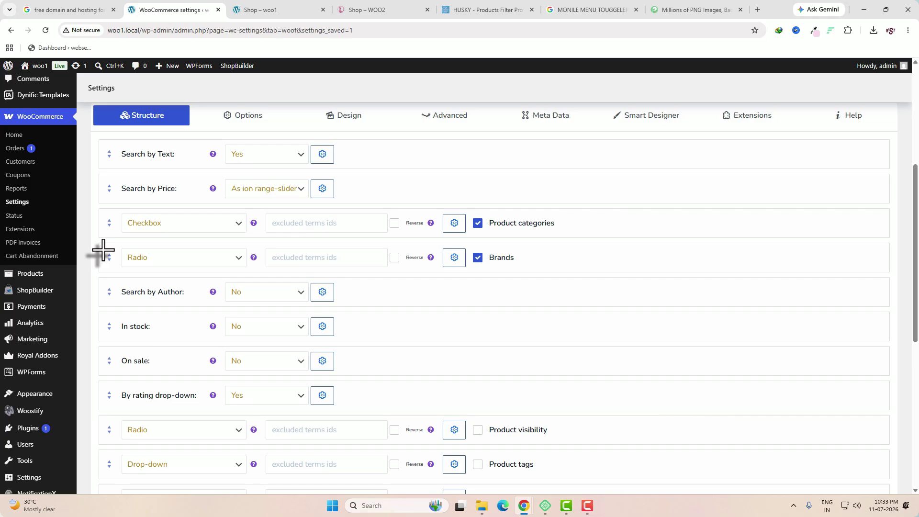
# Set the Brands filter type to Checkbox and its toggle to "Yes, show as opened", and apply the options.
pyautogui.click(215, 270)
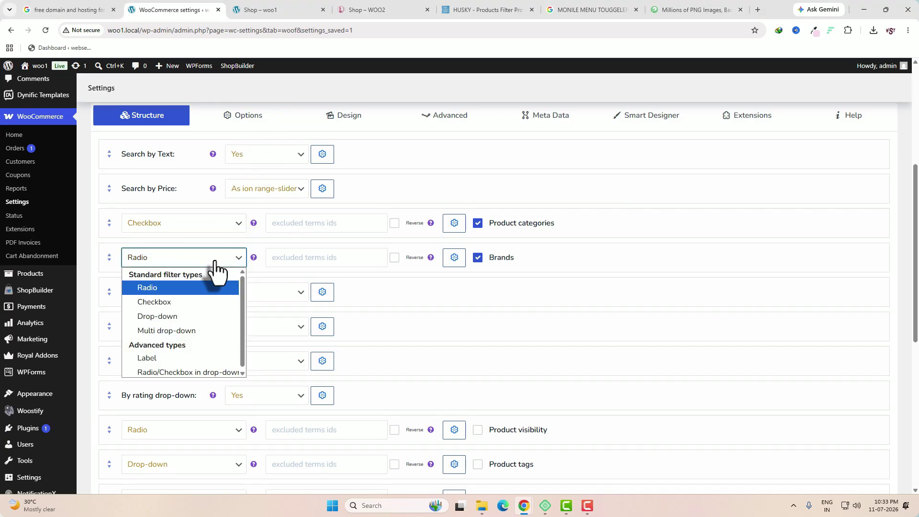
pyautogui.click(174, 301)
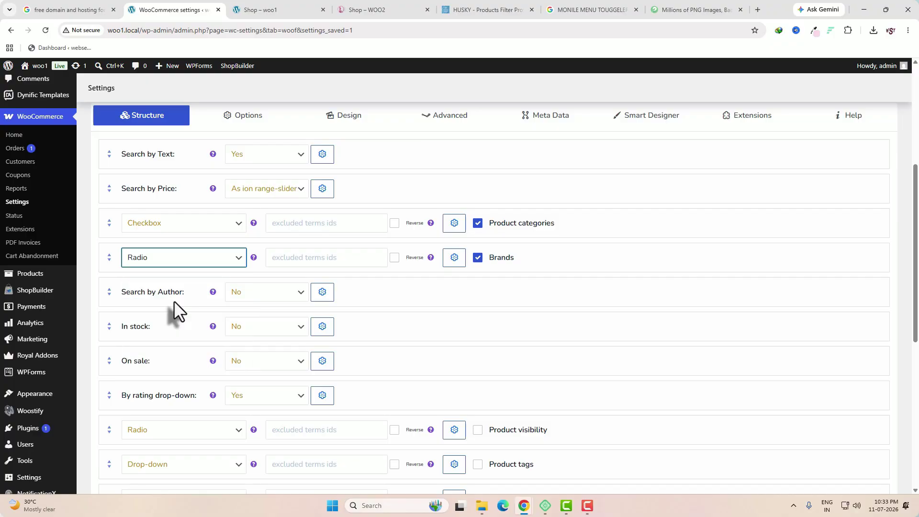
pyautogui.click(454, 261)
pyautogui.click(302, 205)
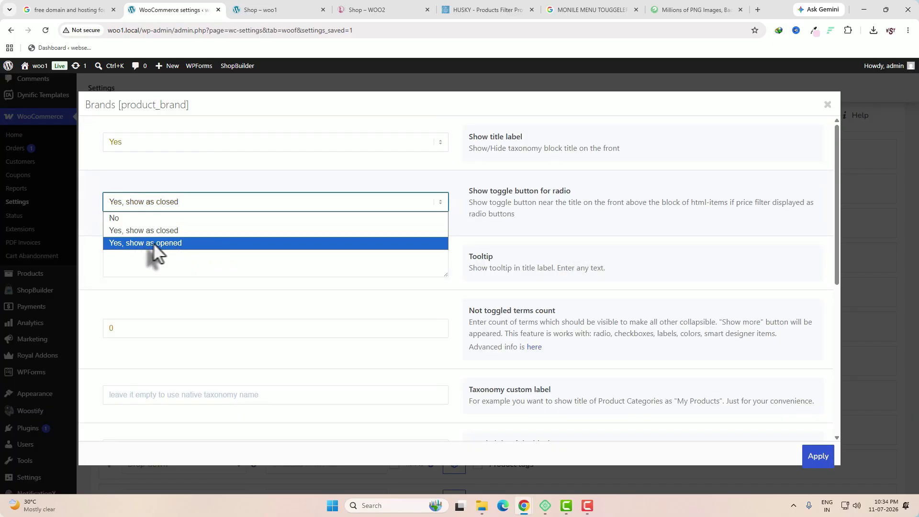
pyautogui.click(183, 243)
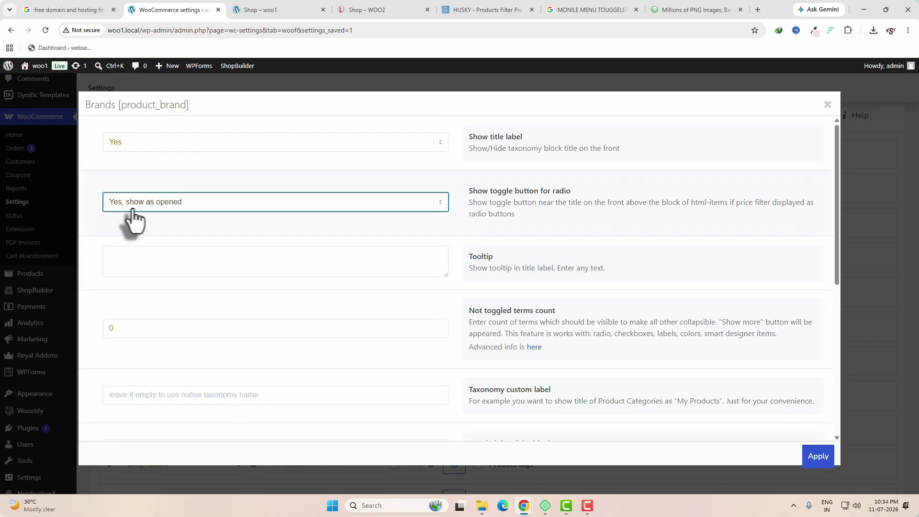
pyautogui.scroll(-3, 325, 288)
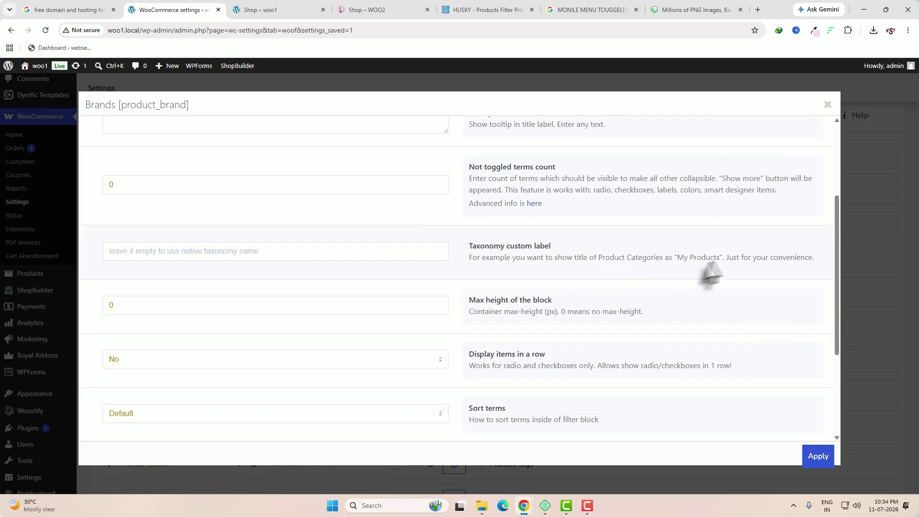
pyautogui.click(259, 250)
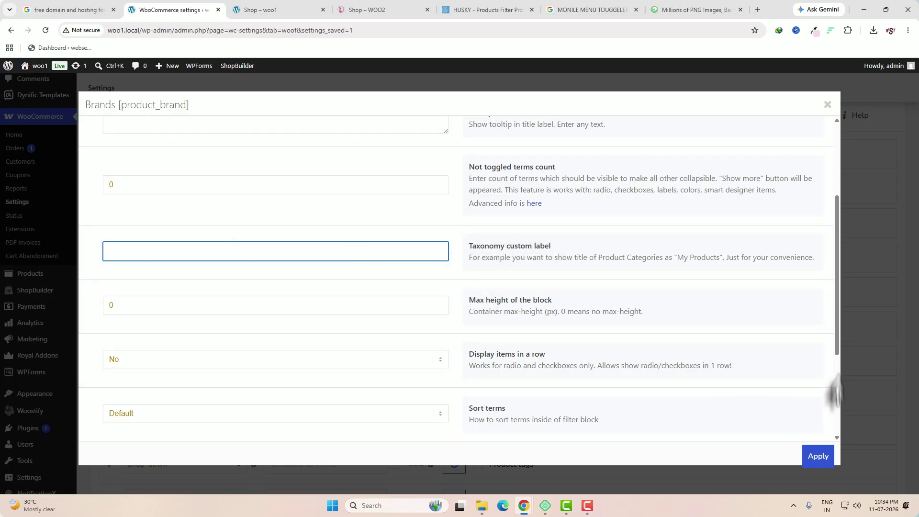
pyautogui.click(818, 456)
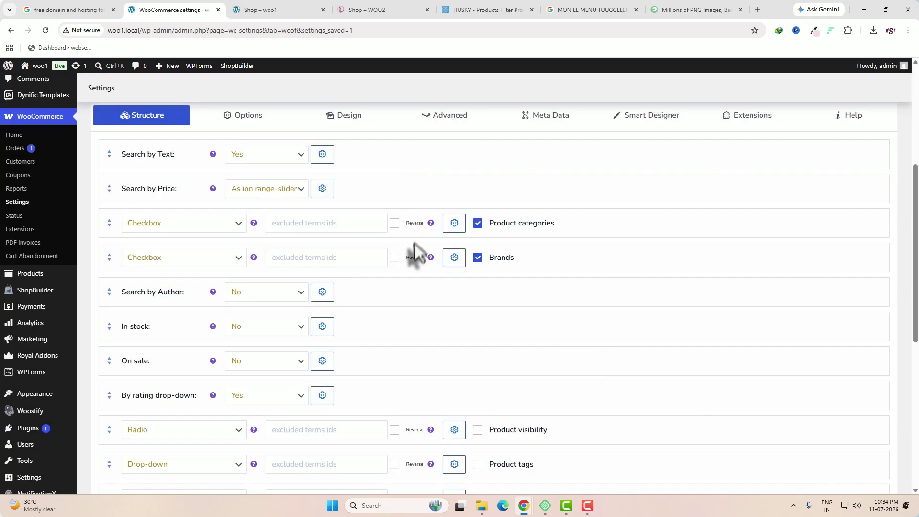
# Check the expandable Product tags filter on the WOO2 shop page and enable Product tags in woo1's filter structure.
pyautogui.click(363, 10)
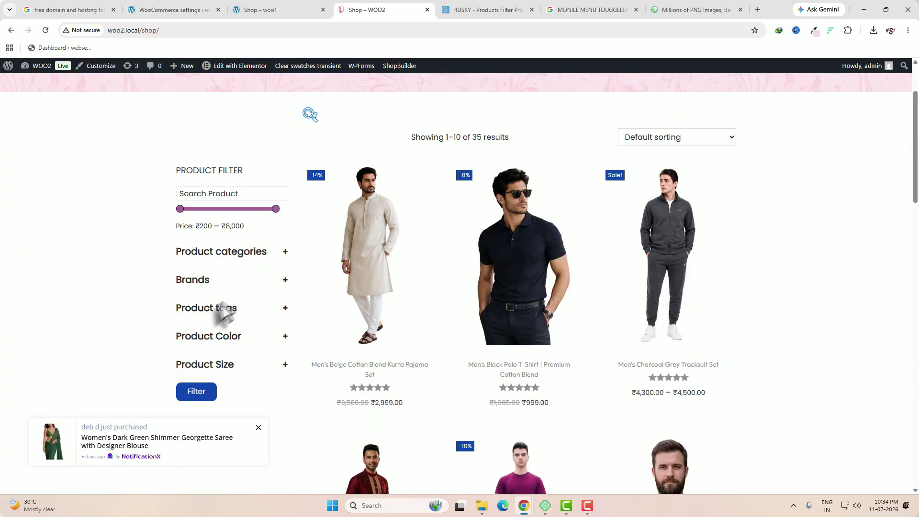
pyautogui.click(286, 309)
pyautogui.click(286, 311)
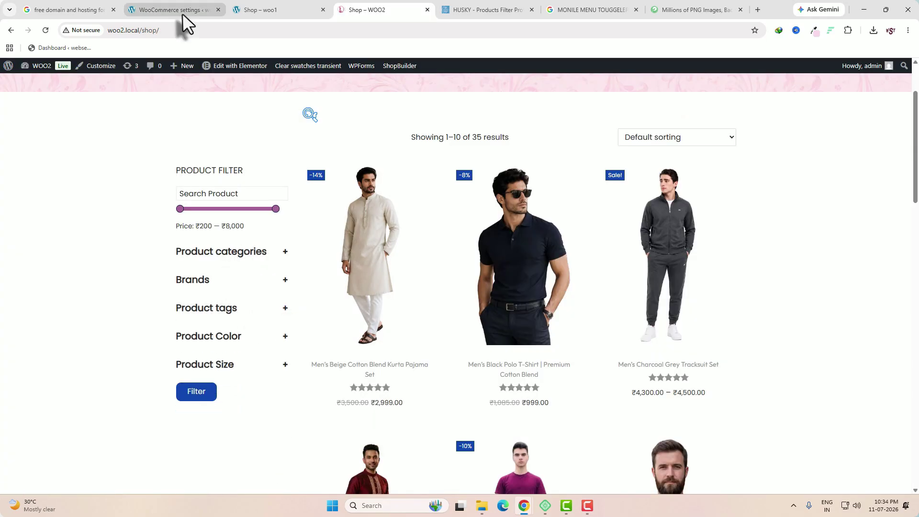
pyautogui.click(182, 14)
pyautogui.scroll(-3, 539, 349)
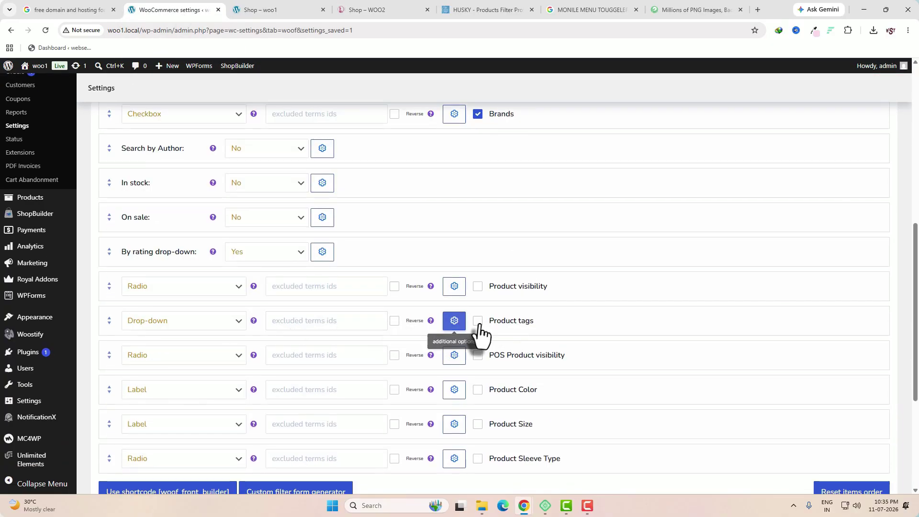
pyautogui.click(478, 321)
# Move the Product tags item directly below Brands and set its filter type to Label.
pyautogui.scroll(2, 487, 364)
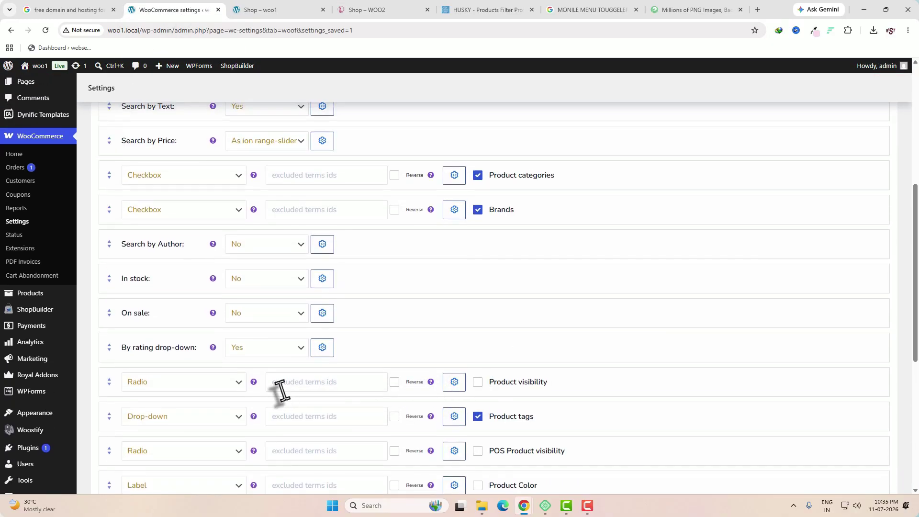
pyautogui.moveTo(109, 417); pyautogui.dragTo(106, 240)
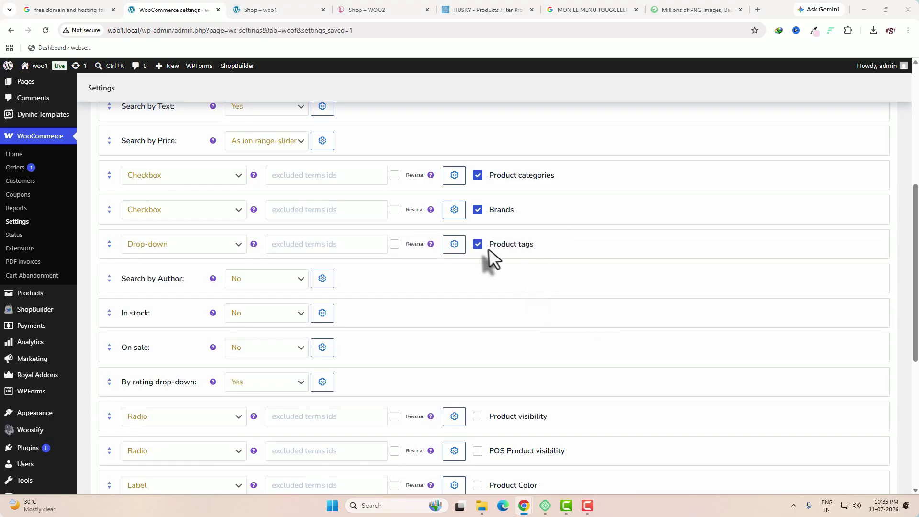
pyautogui.click(199, 245)
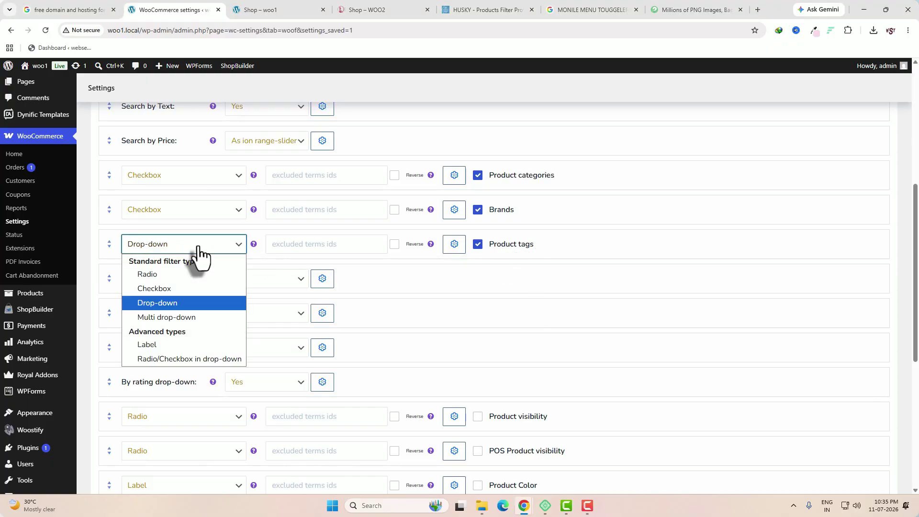
pyautogui.click(152, 343)
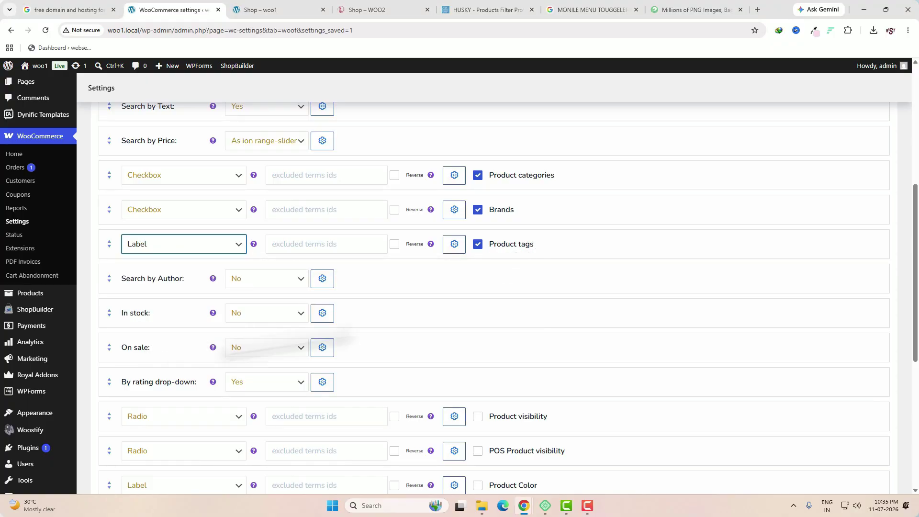
# Expand the Product tags filter on the WOO2 shop page and examine how its terms are laid out.
pyautogui.click(378, 10)
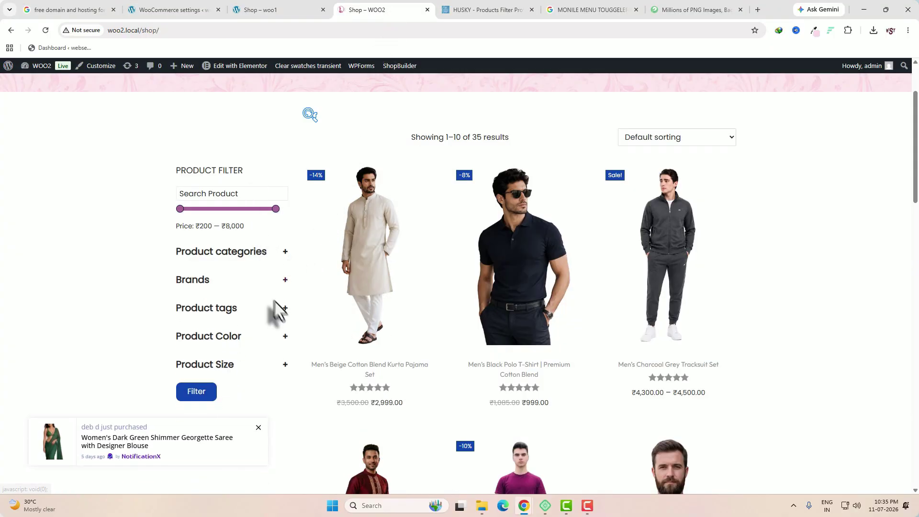
pyautogui.click(282, 316)
pyautogui.scroll(-3, 282, 319)
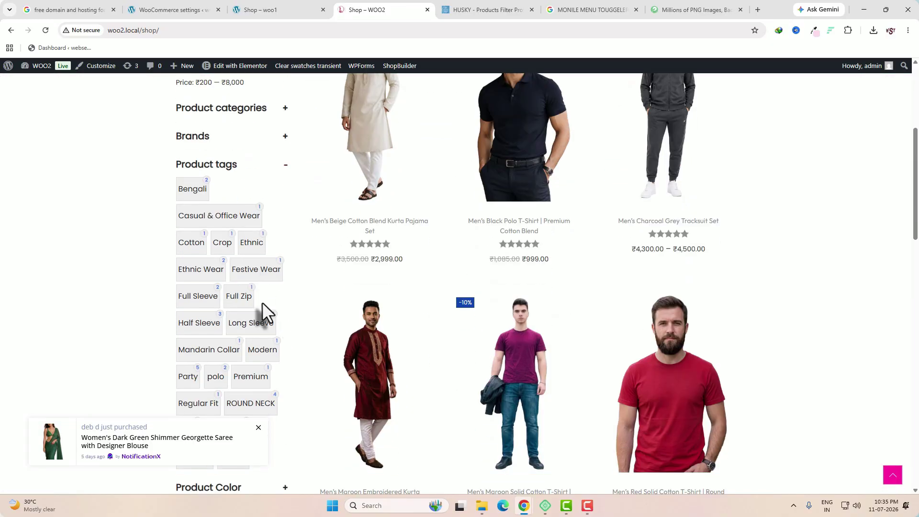
# Set the toggle of woo1's Product tags filter to "Yes, show as opened" and apply its options.
pyautogui.click(173, 9)
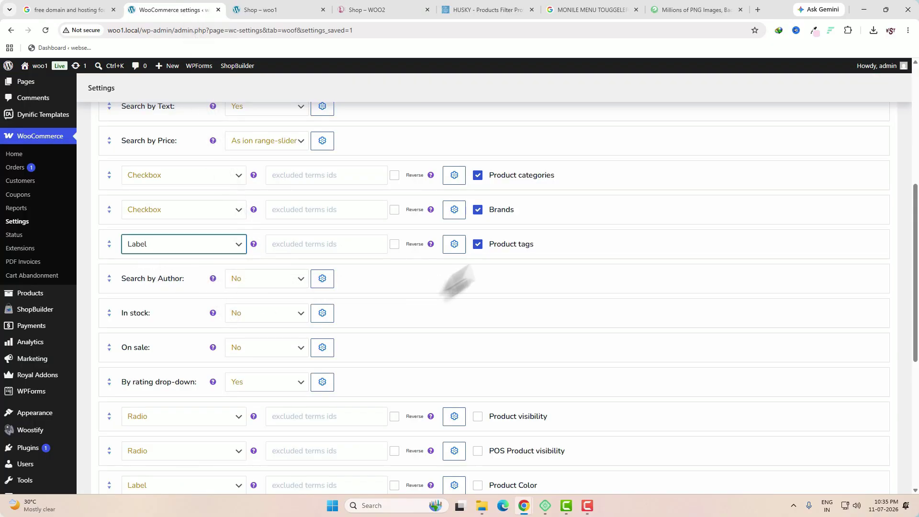
pyautogui.click(455, 245)
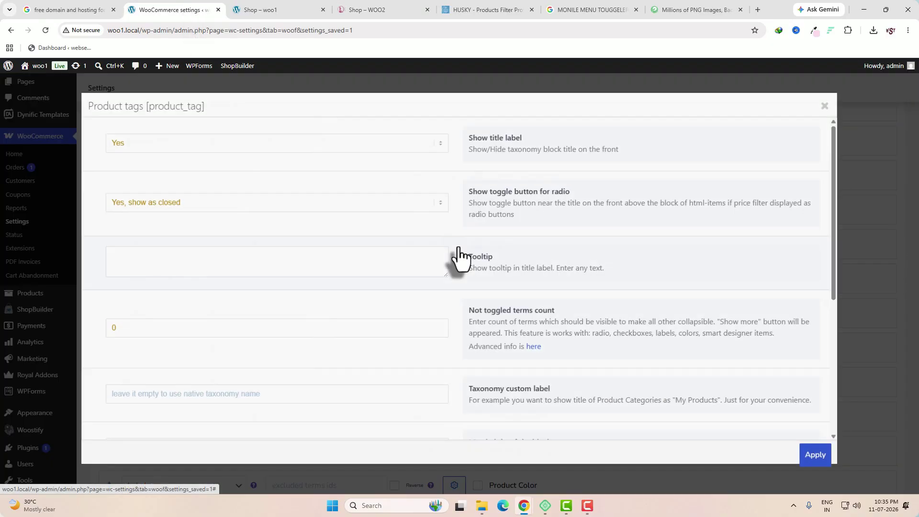
pyautogui.click(224, 197)
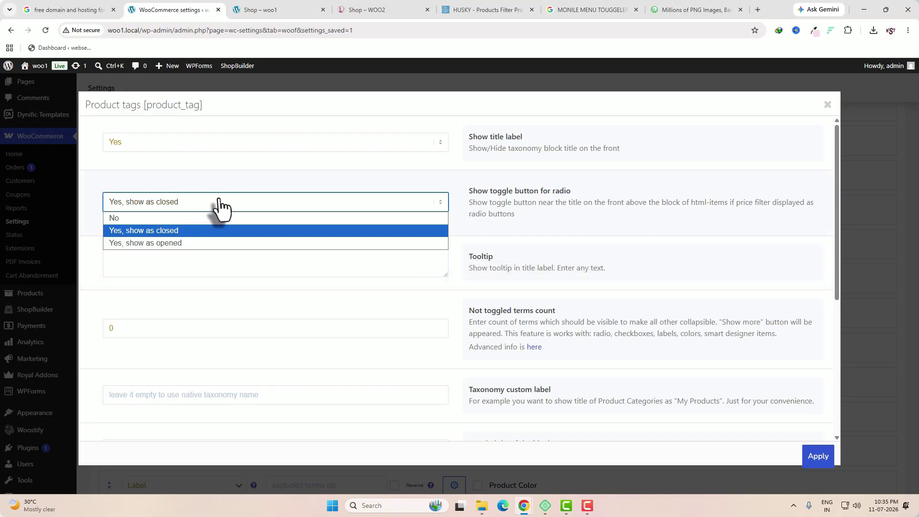
pyautogui.click(189, 245)
pyautogui.scroll(-4, 435, 303)
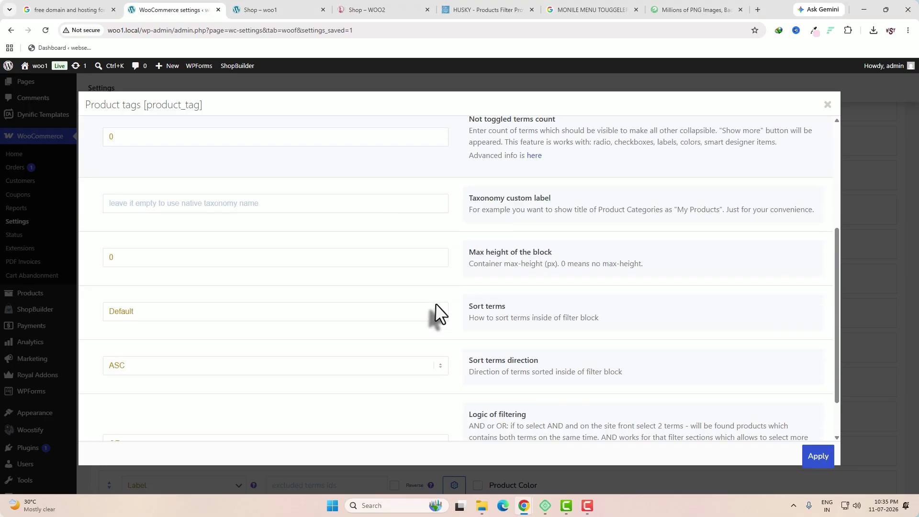
pyautogui.click(445, 203)
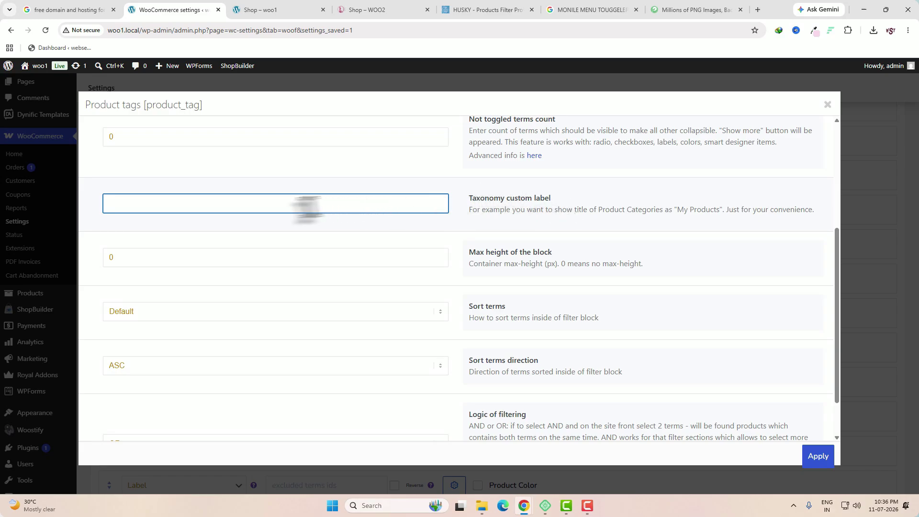
pyautogui.scroll(-1, 608, 316)
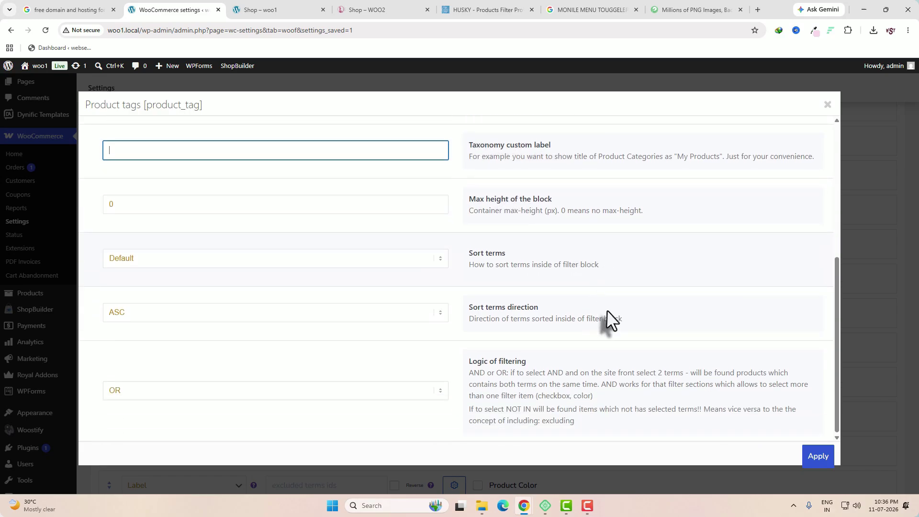
pyautogui.click(813, 461)
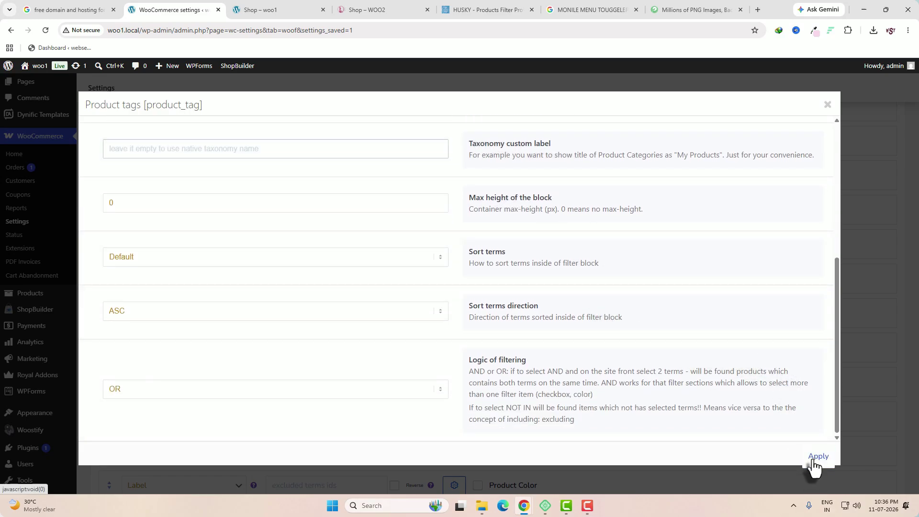
# Check the filter order on the WOO2 shop page, then enable woo1's Product Color item and move it directly below Product tags.
pyautogui.click(386, 11)
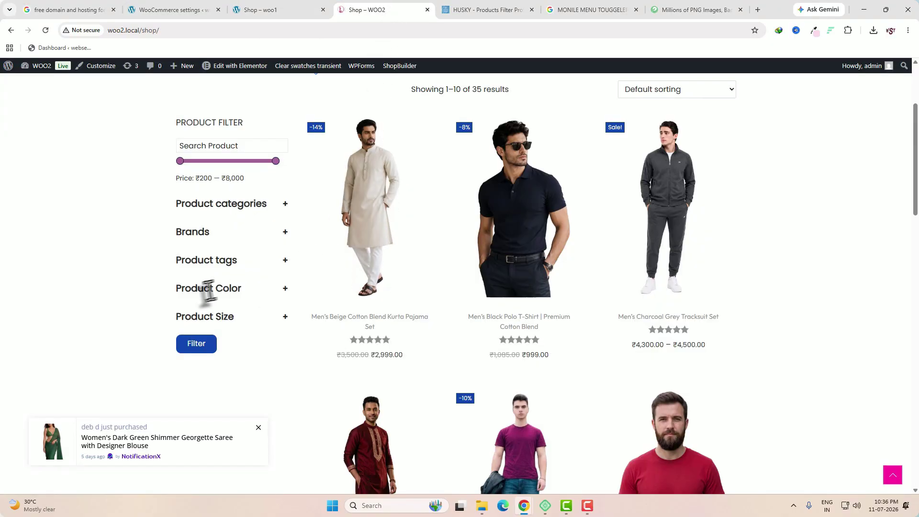
pyautogui.hotkey('ctrl', '2')
pyautogui.scroll(-3, 537, 304)
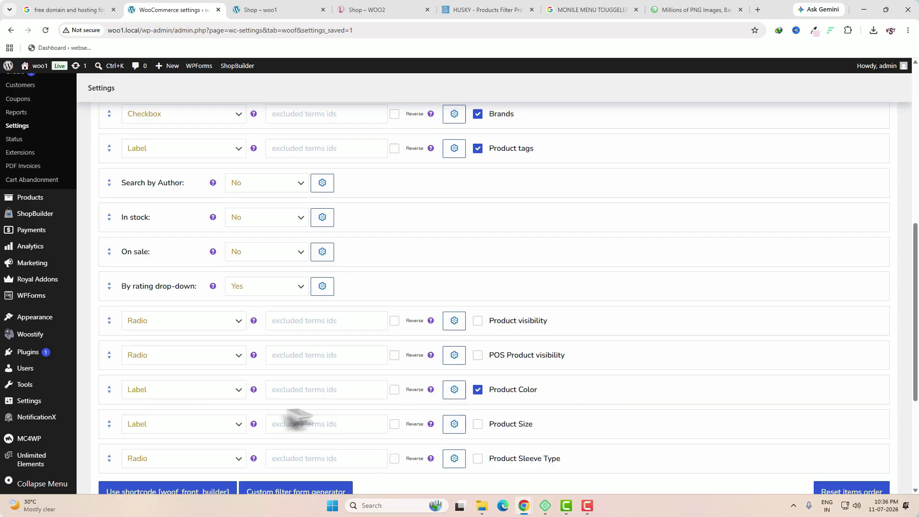
pyautogui.scroll(1, 249, 431)
pyautogui.moveTo(108, 437); pyautogui.dragTo(98, 232)
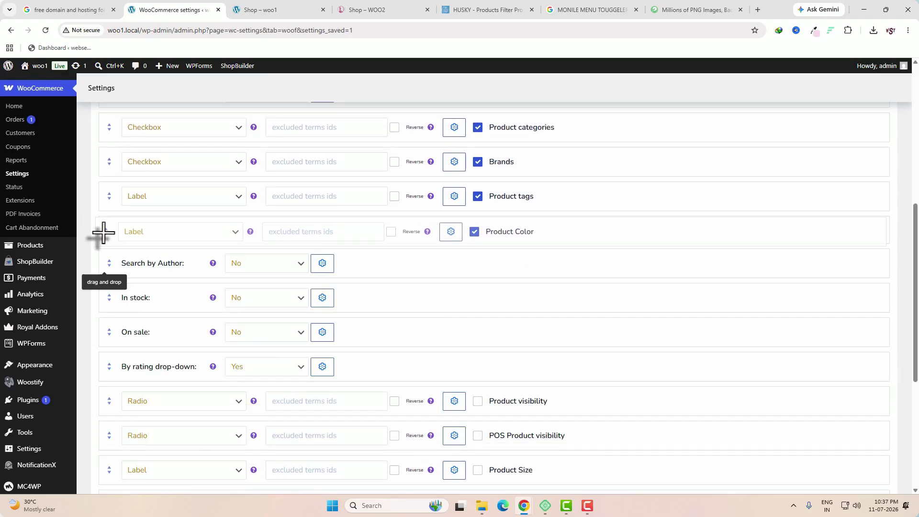
# Keep the Product Color filter type as Label, set its toggle to "Yes, show as opened", and apply the options.
pyautogui.click(203, 239)
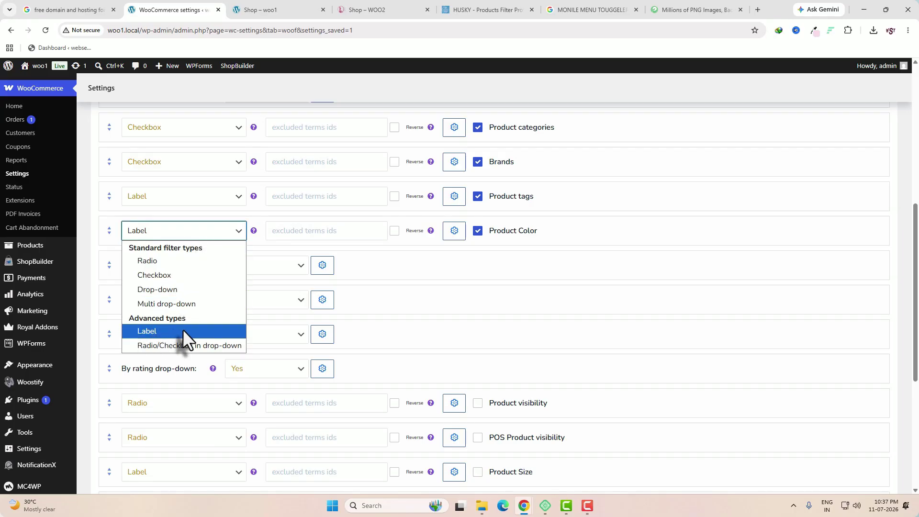
pyautogui.click(455, 232)
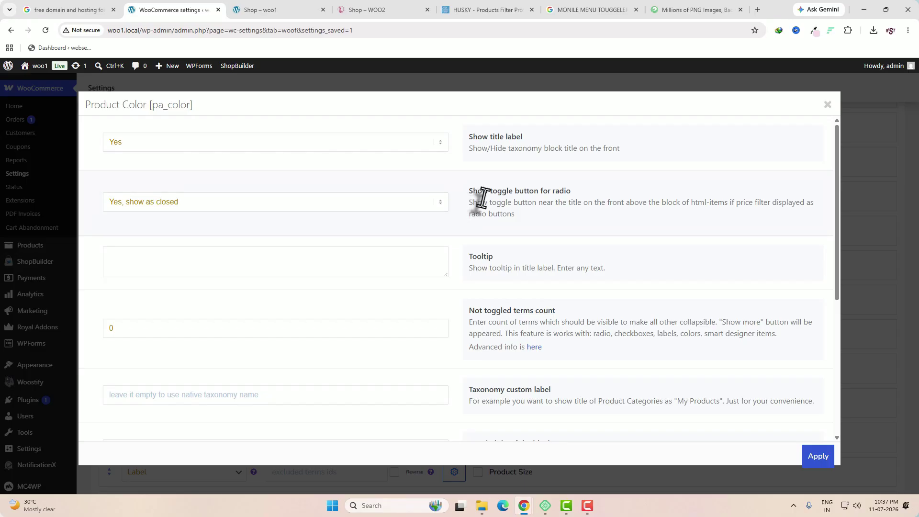
pyautogui.click(439, 207)
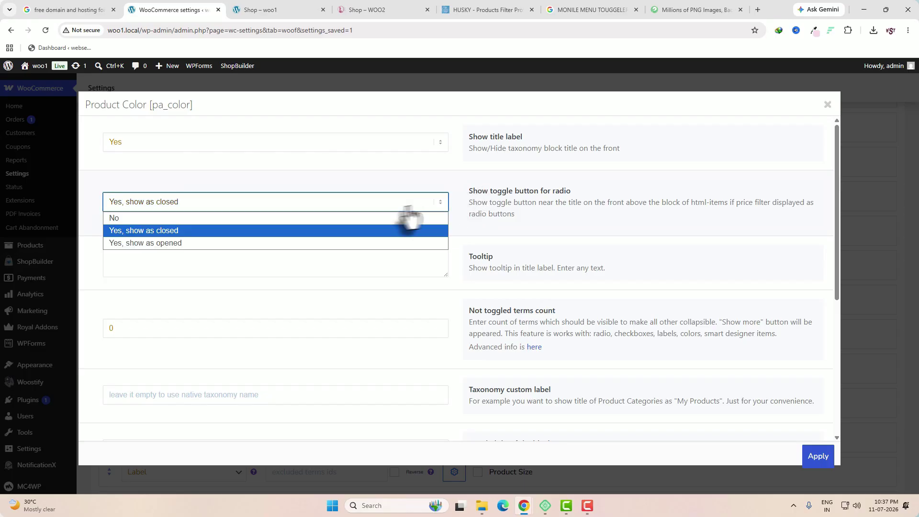
pyautogui.click(246, 242)
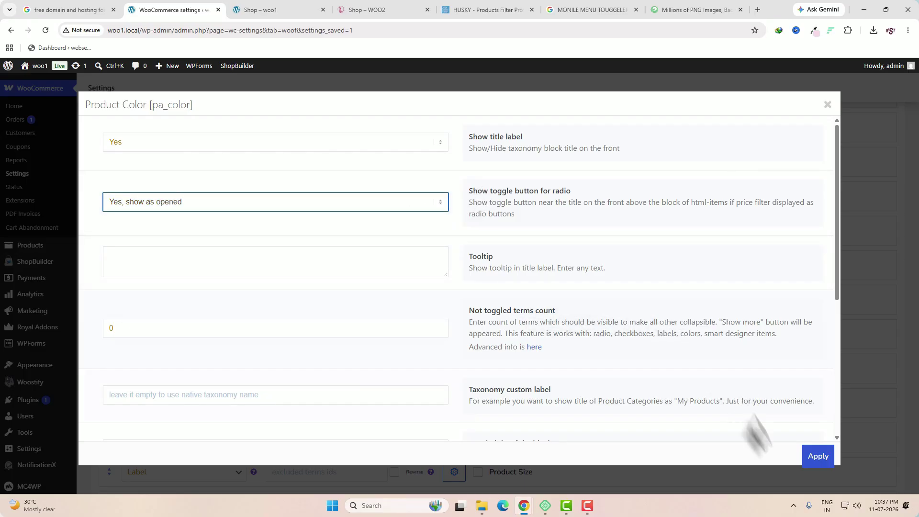
pyautogui.click(813, 462)
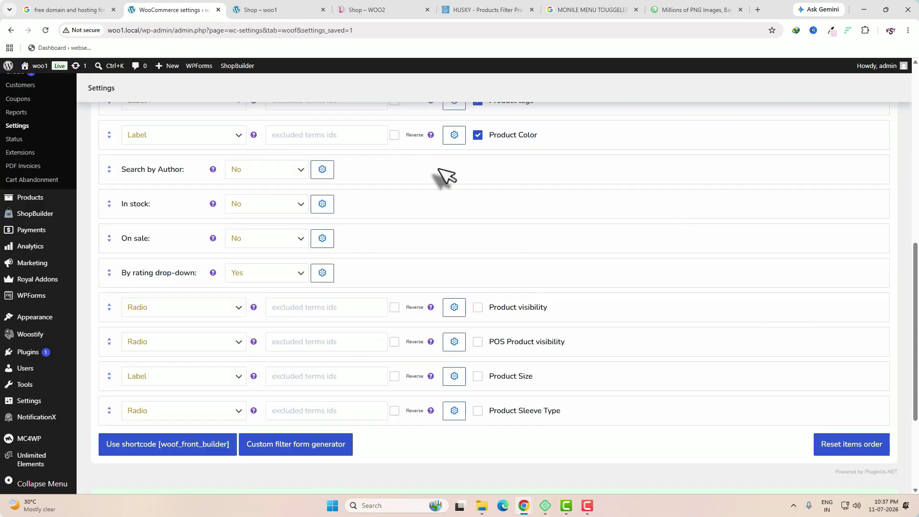
# Check the WOO2 filter order again, then enable woo1's Product Size item and move it directly below Product Color.
pyautogui.click(395, 9)
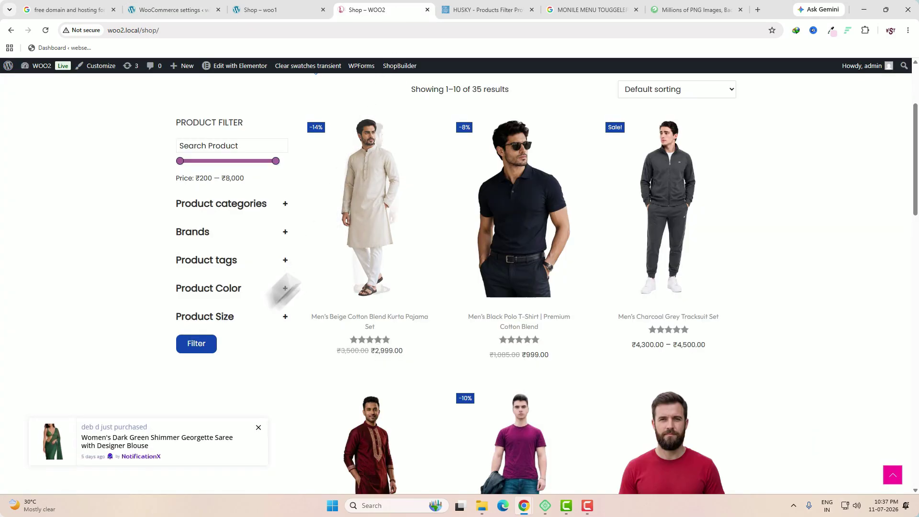
pyautogui.click(174, 10)
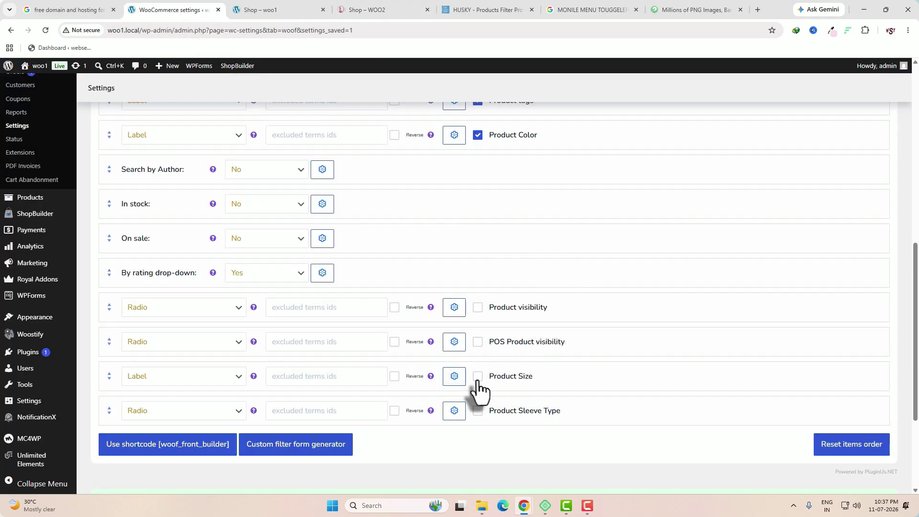
pyautogui.moveTo(479, 387); pyautogui.dragTo(98, 163)
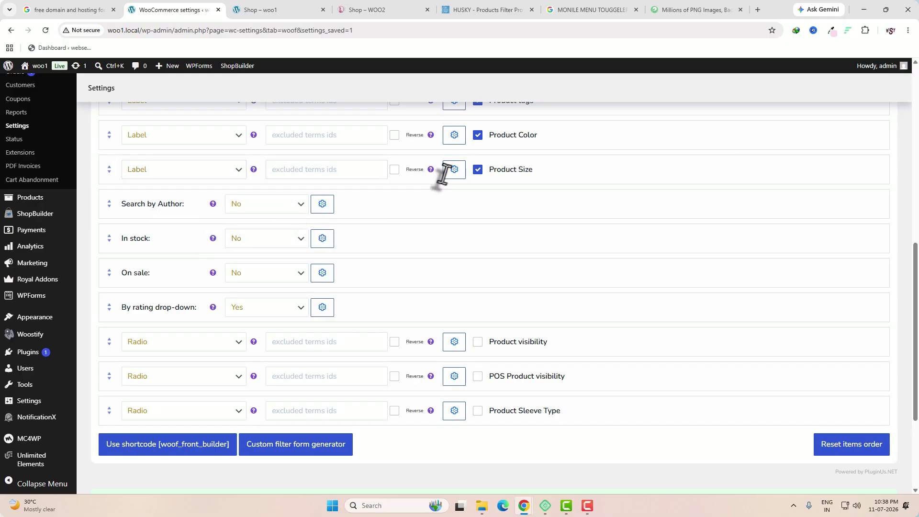
# Set the Product Size filter type to Drop-down, keeping its additional options, and save the filter settings.
pyautogui.click(217, 175)
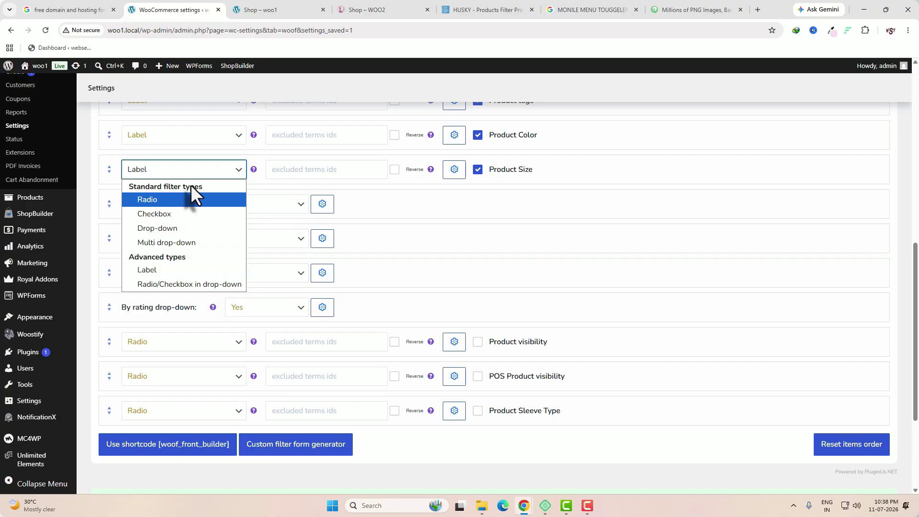
pyautogui.click(192, 228)
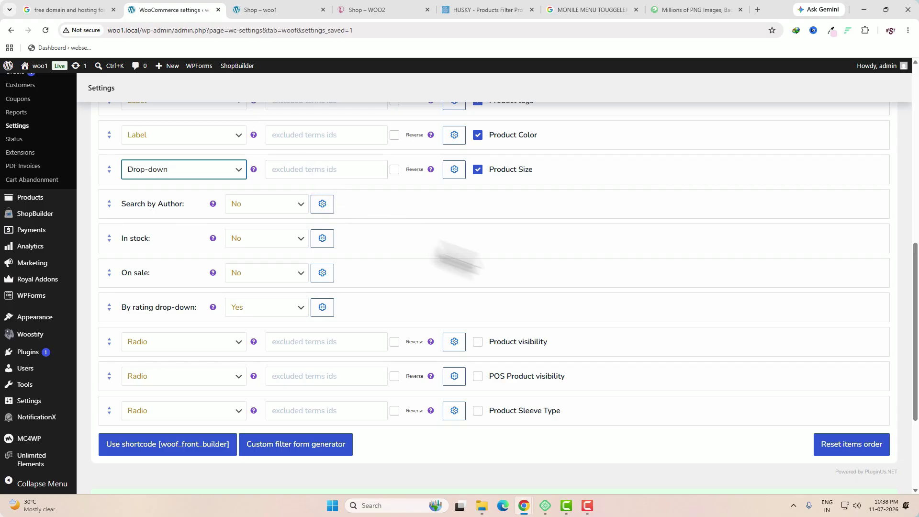
pyautogui.click(459, 173)
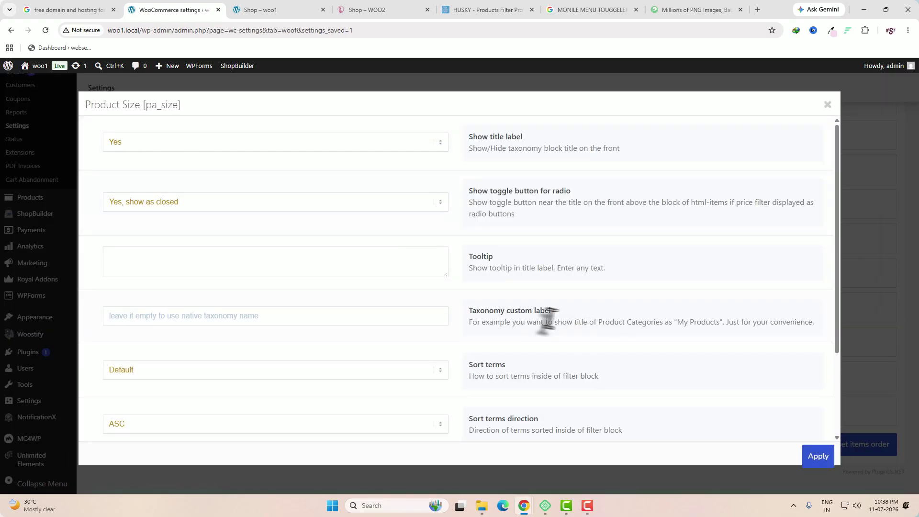
pyautogui.scroll(-1, 536, 330)
pyautogui.scroll(-2, 536, 326)
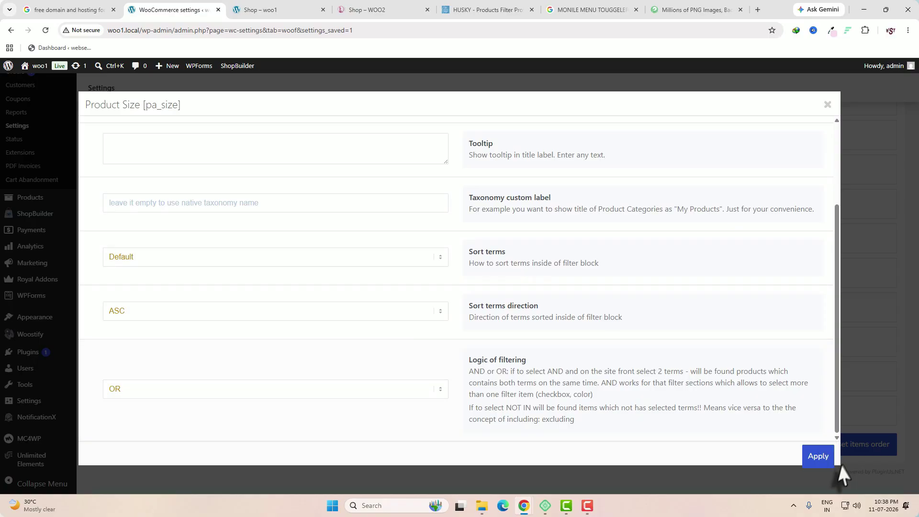
pyautogui.click(819, 458)
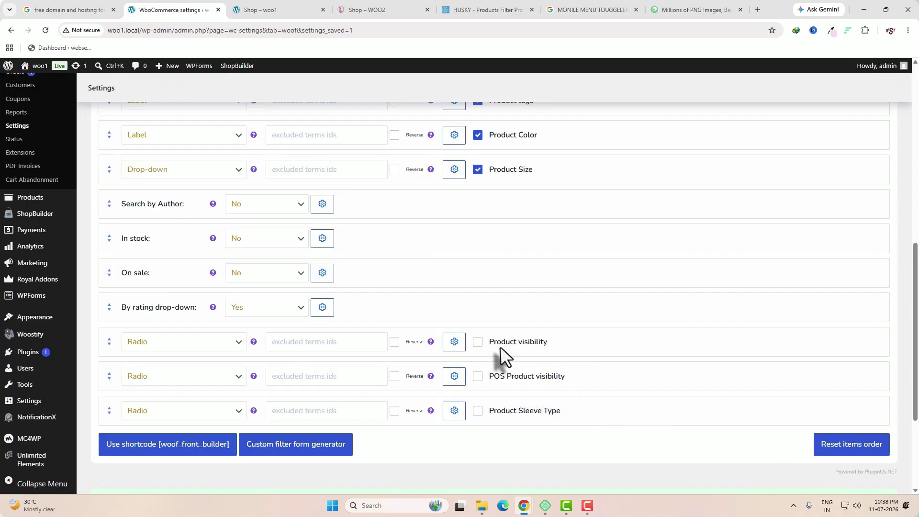
pyautogui.scroll(-3, 500, 347)
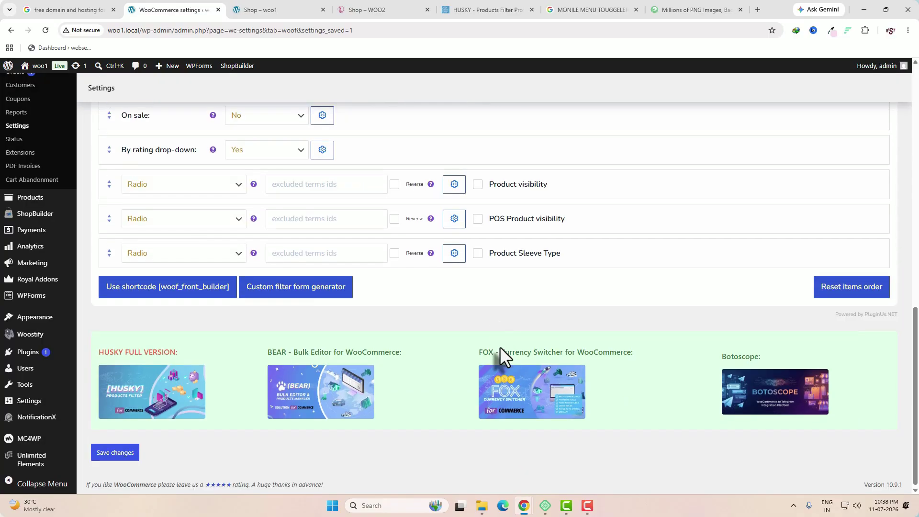
pyautogui.click(115, 452)
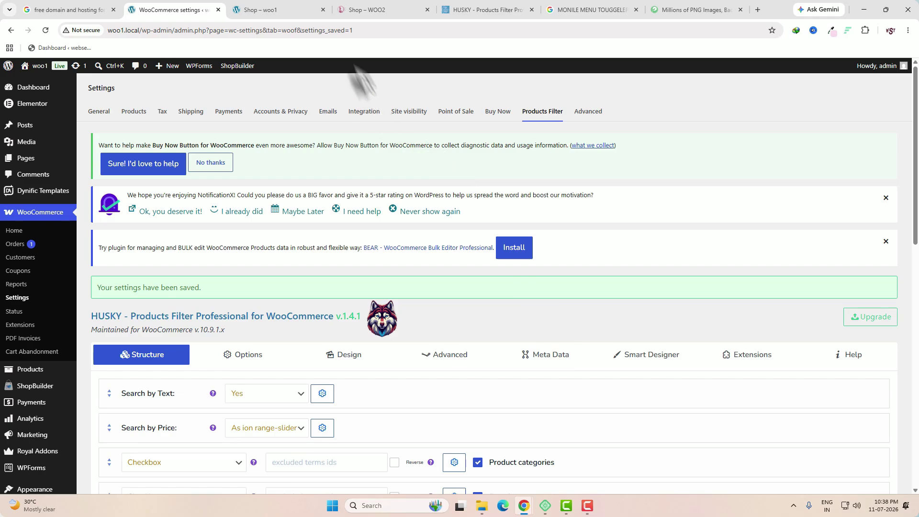
# Review all filter sections in the woo1 shop sidebar, dismissing the newsletter popup, and compare them with the WOO2 shop page.
pyautogui.click(282, 10)
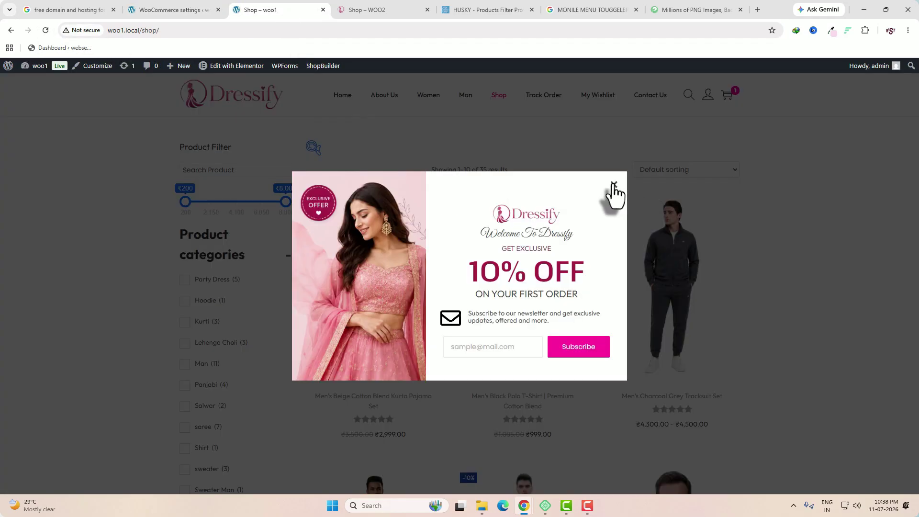
pyautogui.click(614, 186)
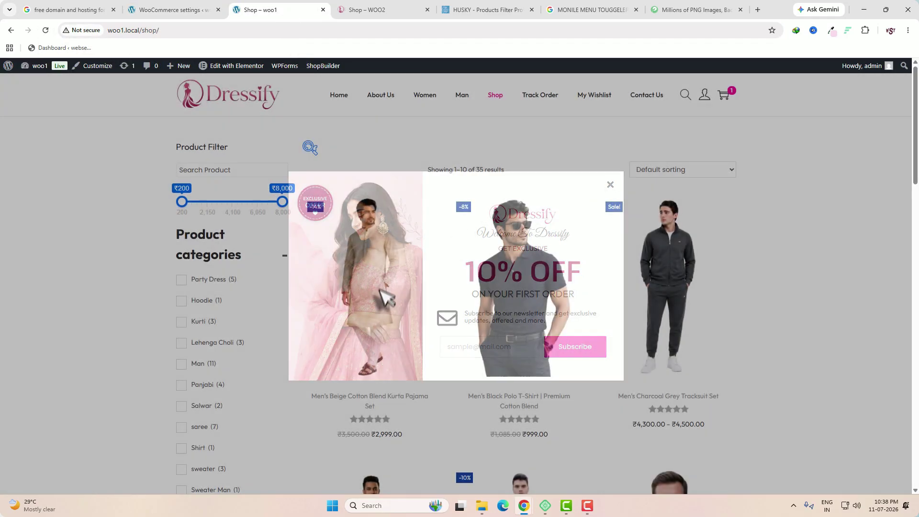
pyautogui.scroll(-15, 380, 307)
pyautogui.scroll(-5, 380, 307)
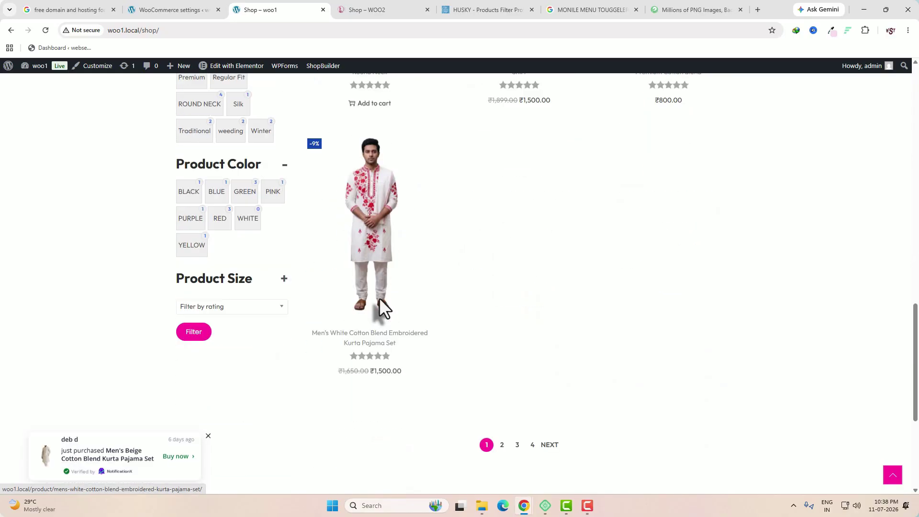
pyautogui.scroll(15, 302, 207)
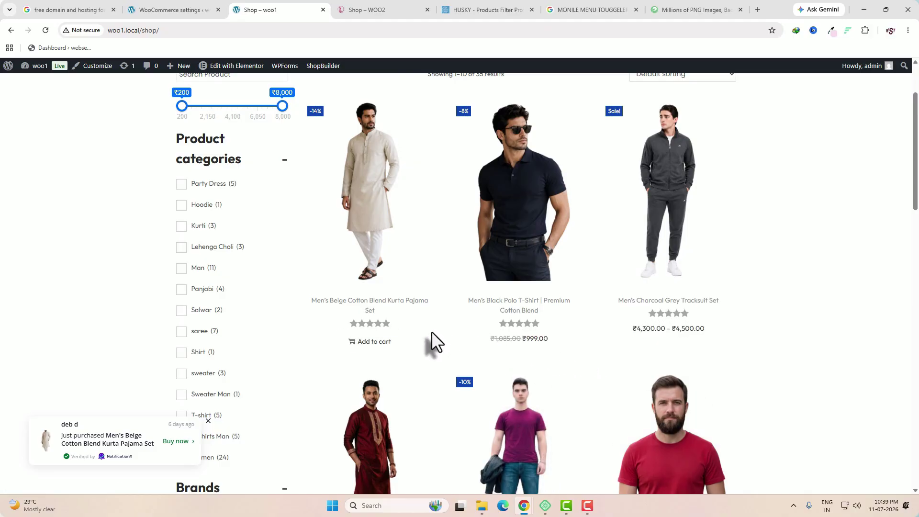
pyautogui.scroll(-10, 432, 332)
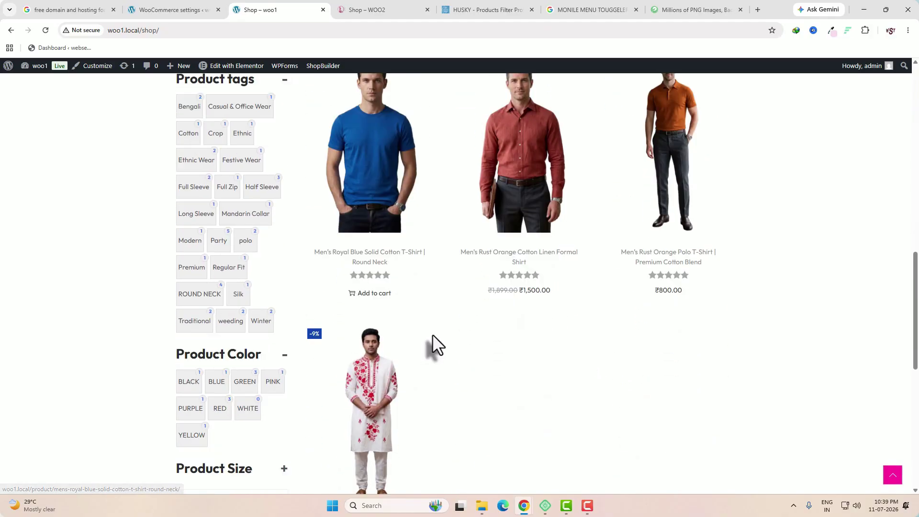
pyautogui.scroll(-2, 432, 334)
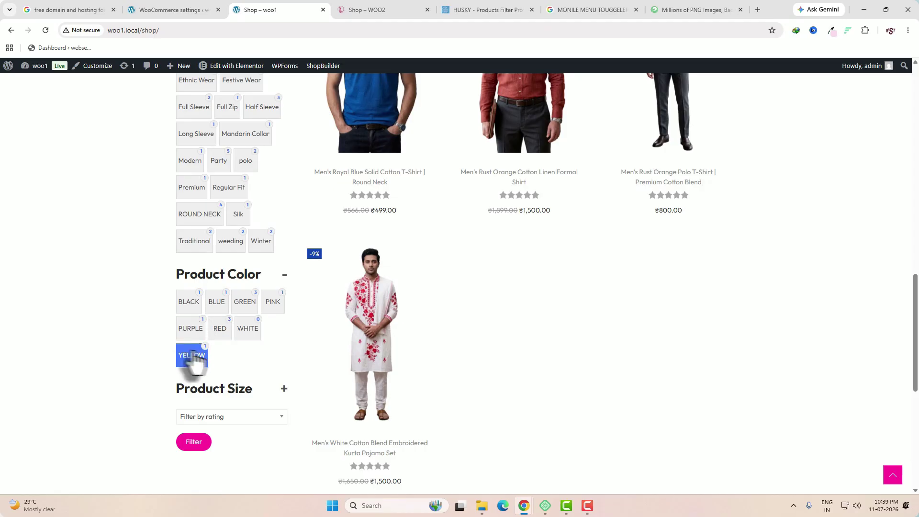
pyautogui.click(375, 12)
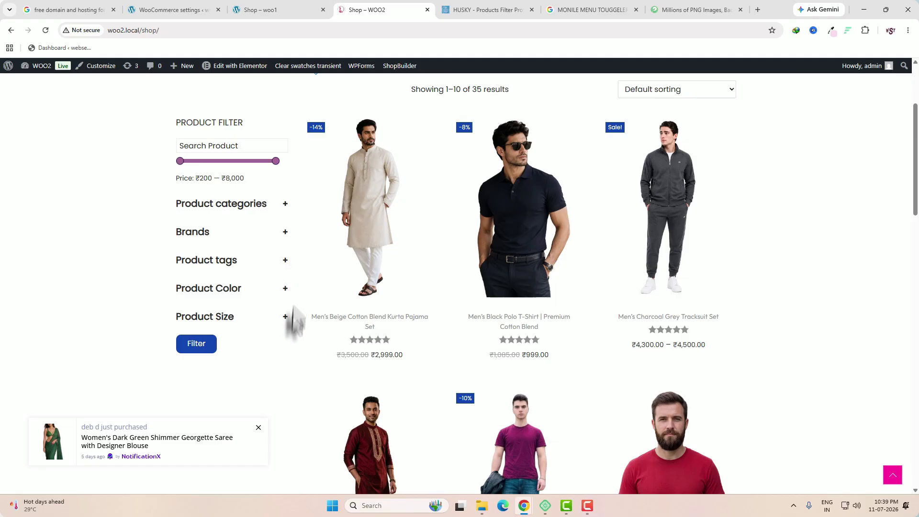
pyautogui.scroll(-3, 345, 375)
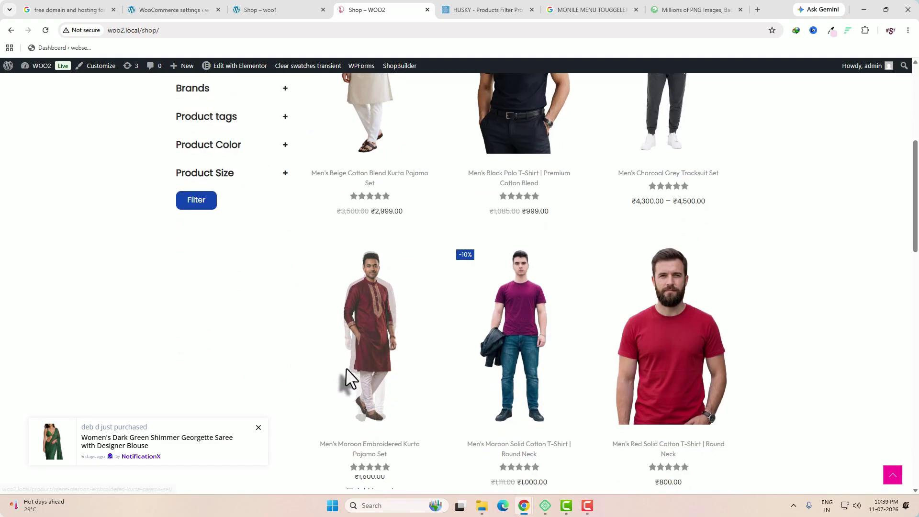
# Compare the collapsed filter sections in the WOO2 shop sidebar with the expanded ones on the woo1 shop page.
pyautogui.scroll(3, 348, 381)
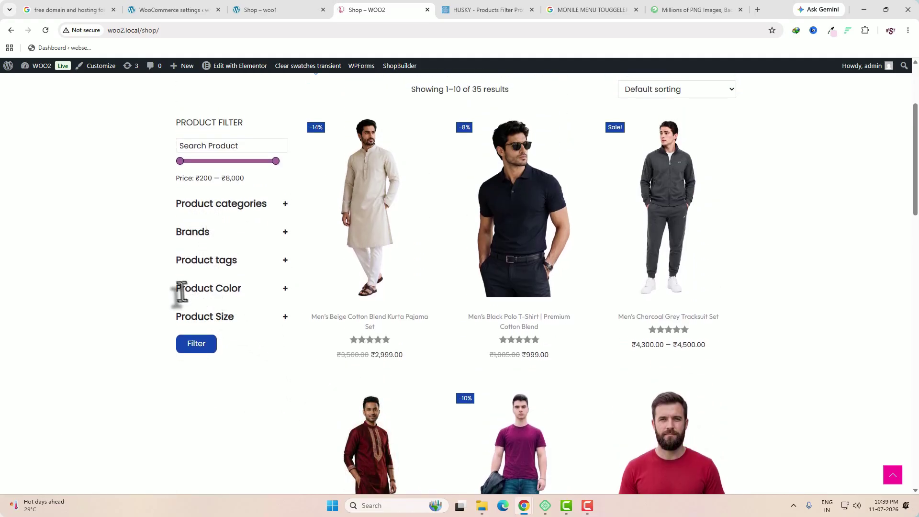
pyautogui.click(285, 289)
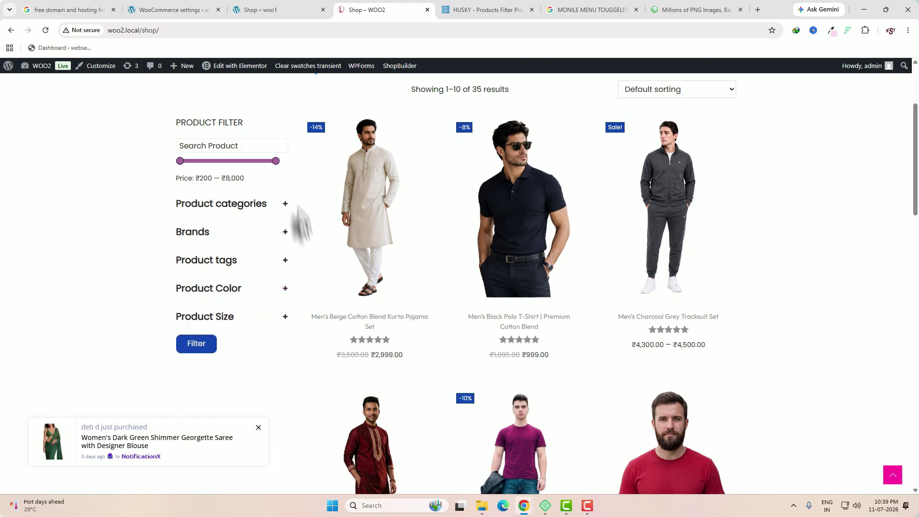
pyautogui.click(299, 10)
pyautogui.scroll(5, 402, 316)
pyautogui.scroll(3, 403, 317)
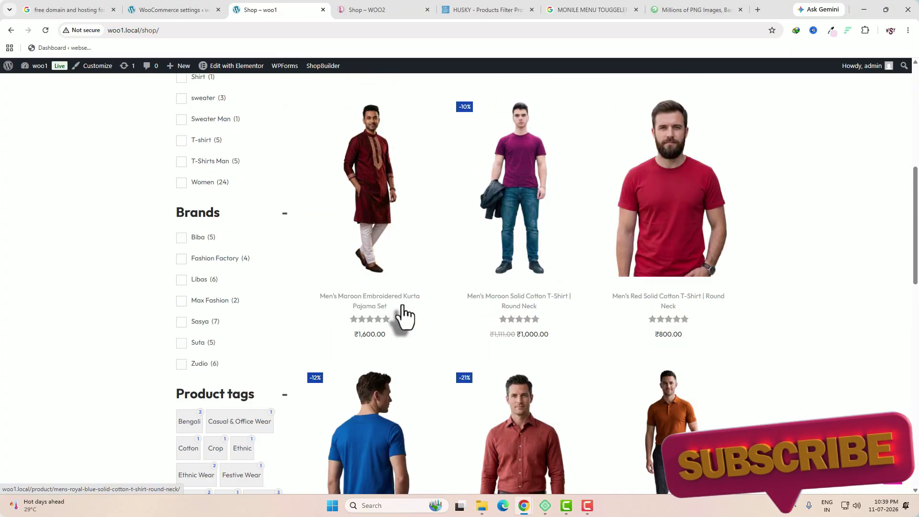
pyautogui.scroll(-2, 404, 318)
pyautogui.click(394, 14)
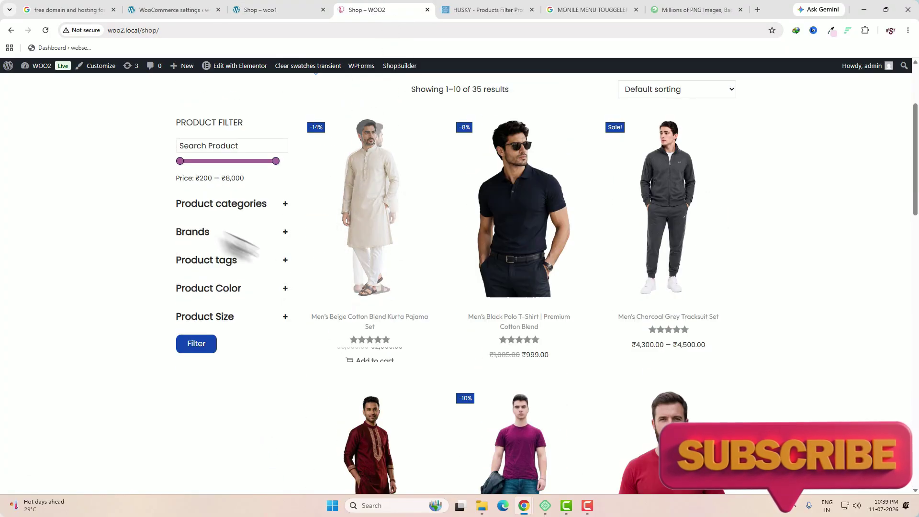
# In woo1's HUSKY filter structure, set the Product categories toggle to "Yes, show as closed" and apply the options.
pyautogui.click(192, 11)
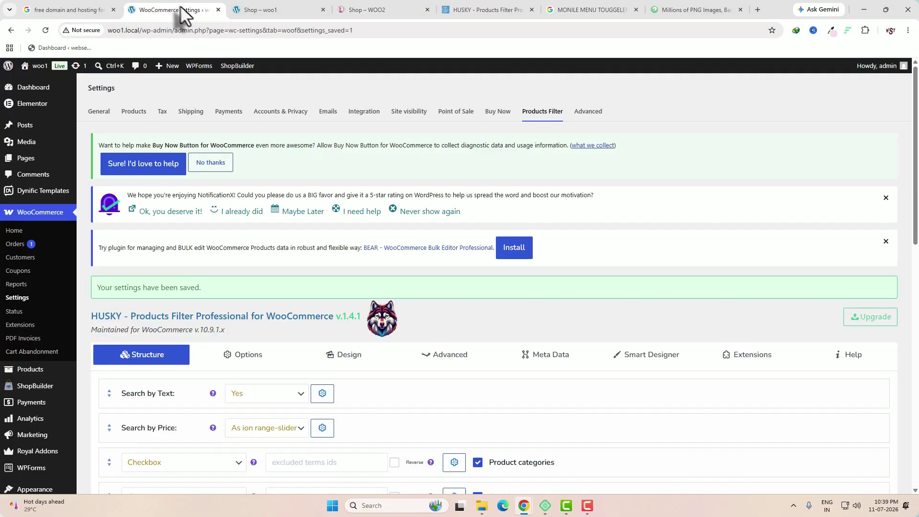
pyautogui.scroll(-5, 473, 345)
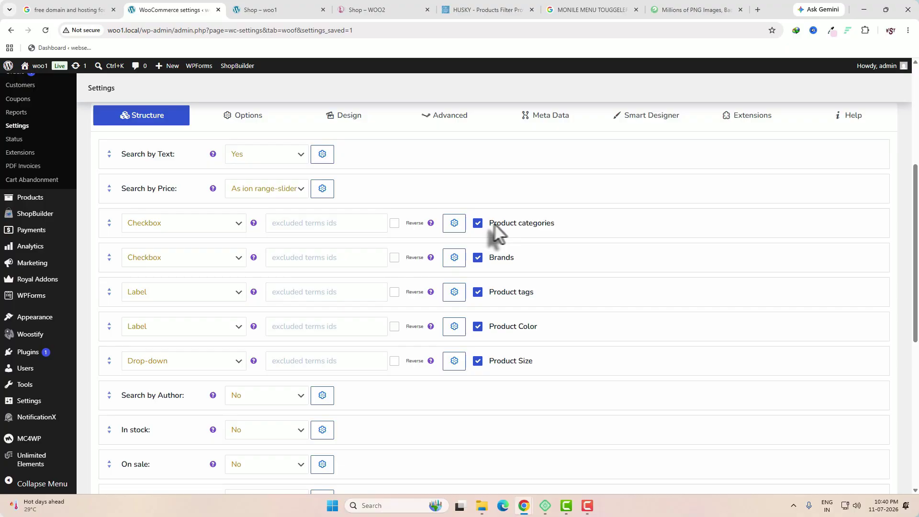
pyautogui.click(455, 224)
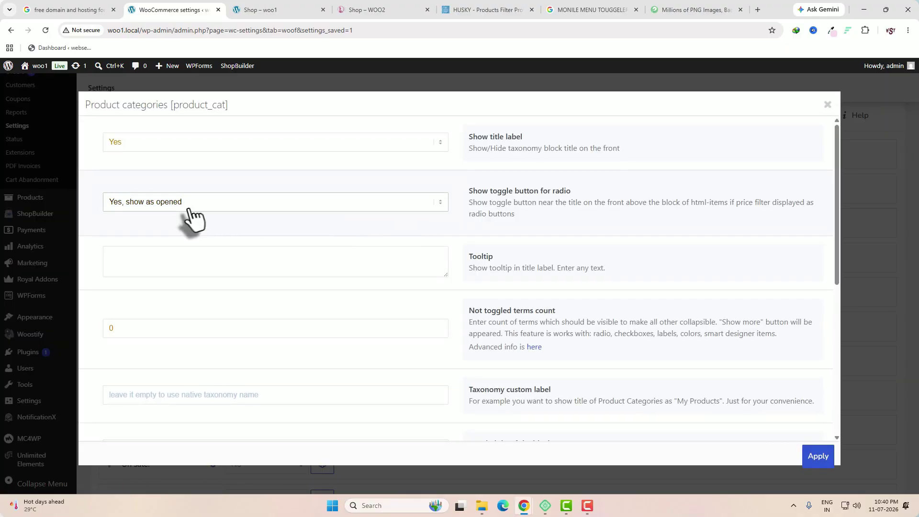
pyautogui.click(192, 203)
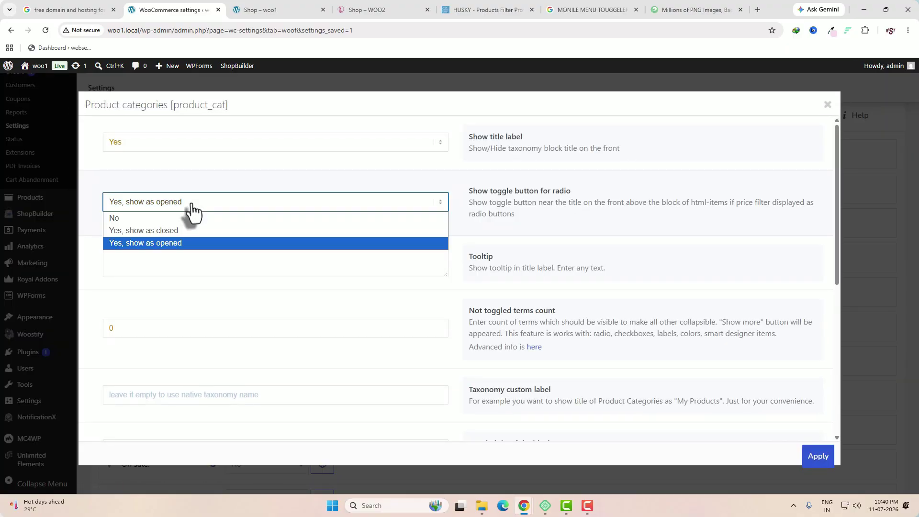
pyautogui.click(175, 233)
pyautogui.click(818, 460)
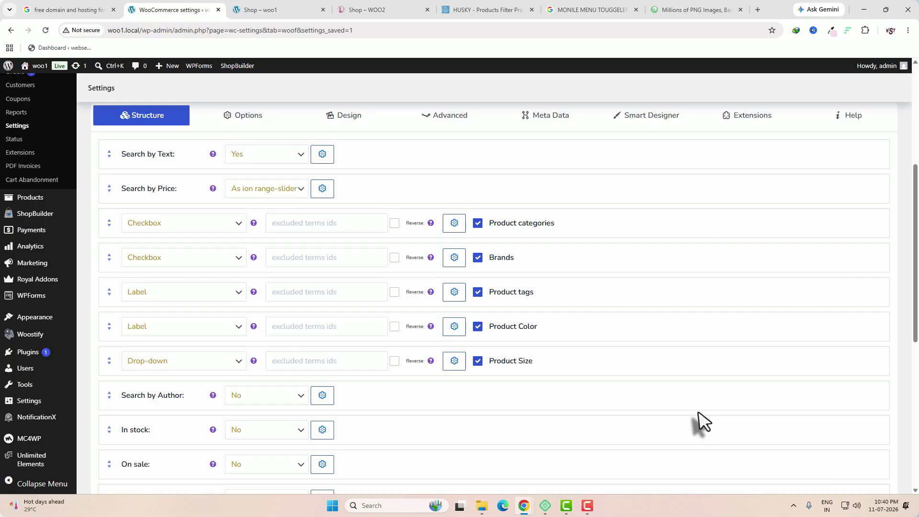
# Set the toggles of the Brands and Product tags filter items to "Yes, show as closed", applying each item's options.
pyautogui.click(453, 261)
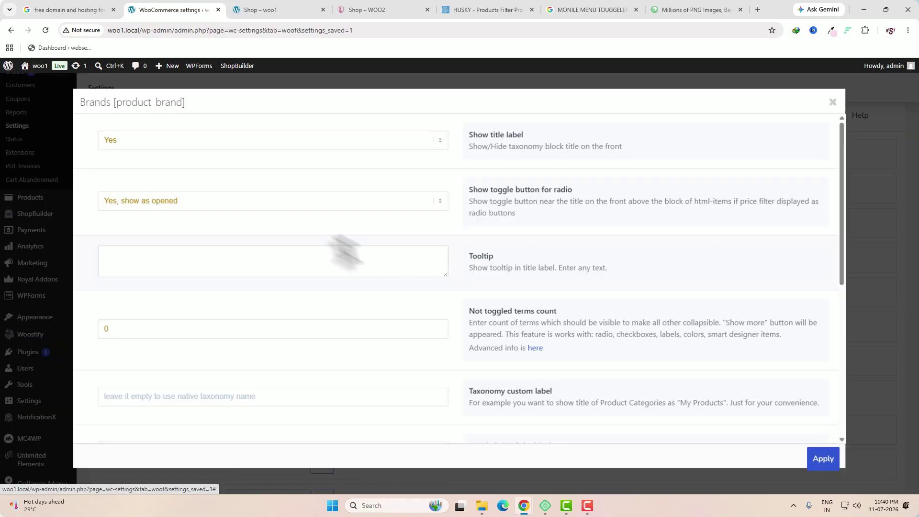
pyautogui.click(819, 458)
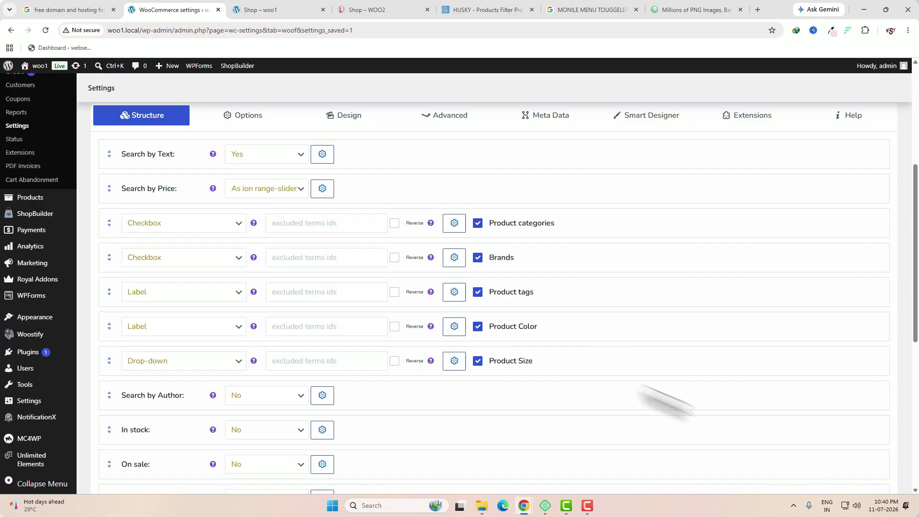
pyautogui.click(454, 293)
pyautogui.click(156, 201)
pyautogui.click(167, 242)
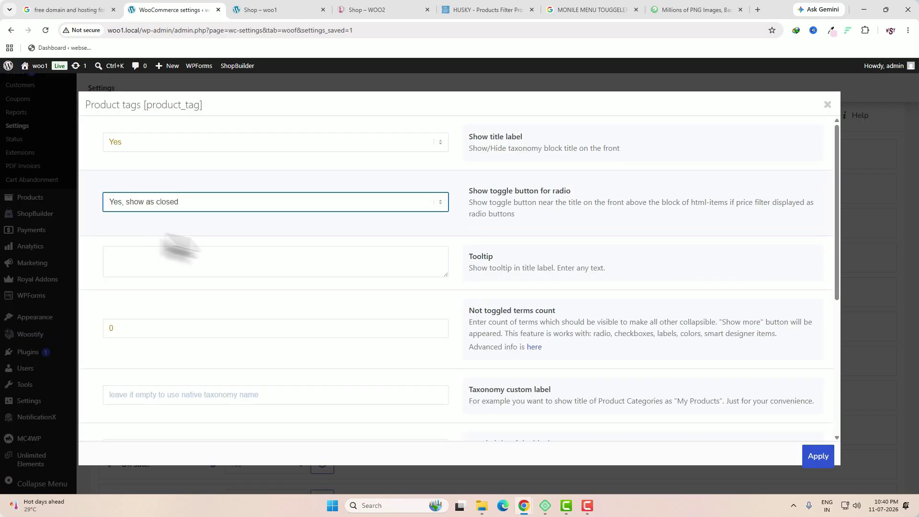
pyautogui.click(820, 462)
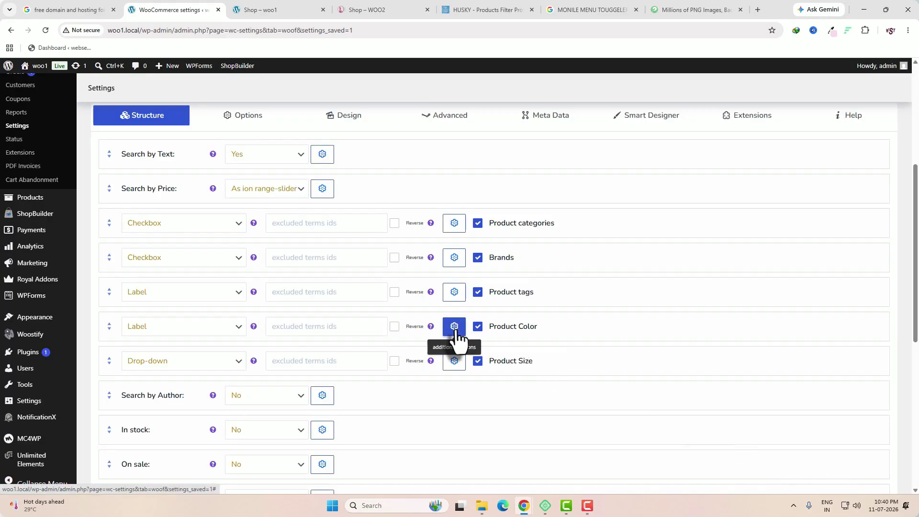
# Set the Product Color toggle to "Yes, show as closed" and apply its additional options.
pyautogui.click(455, 328)
pyautogui.click(181, 204)
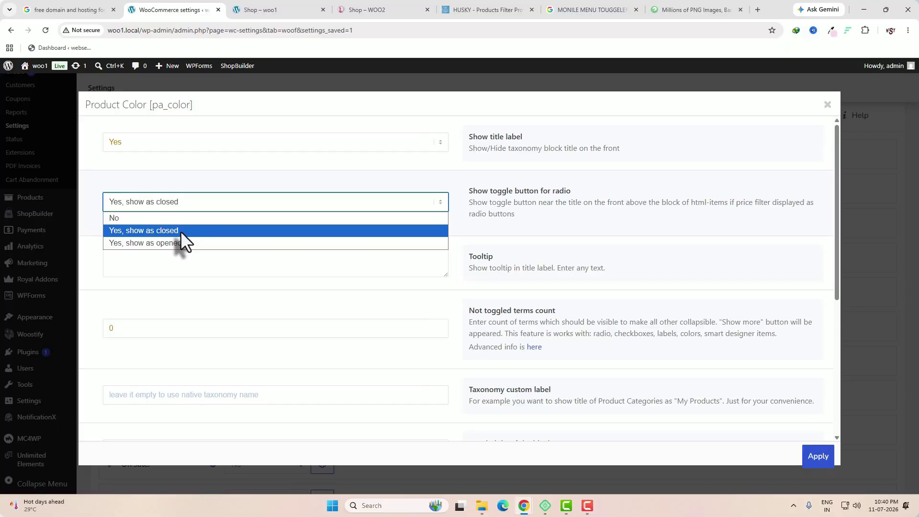
pyautogui.click(180, 231)
pyautogui.click(819, 458)
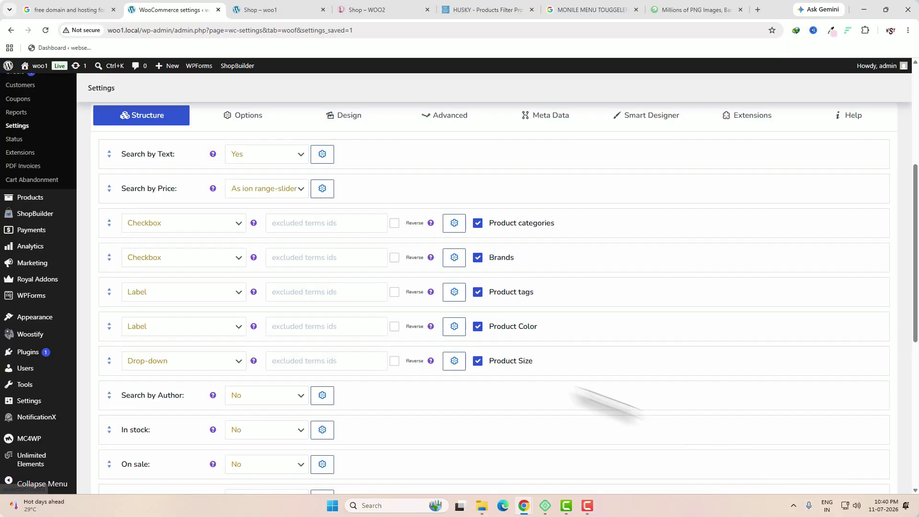
# Set the Product Size toggle to "Yes, show as closed", apply its options, and save the filter settings.
pyautogui.click(455, 361)
pyautogui.click(181, 202)
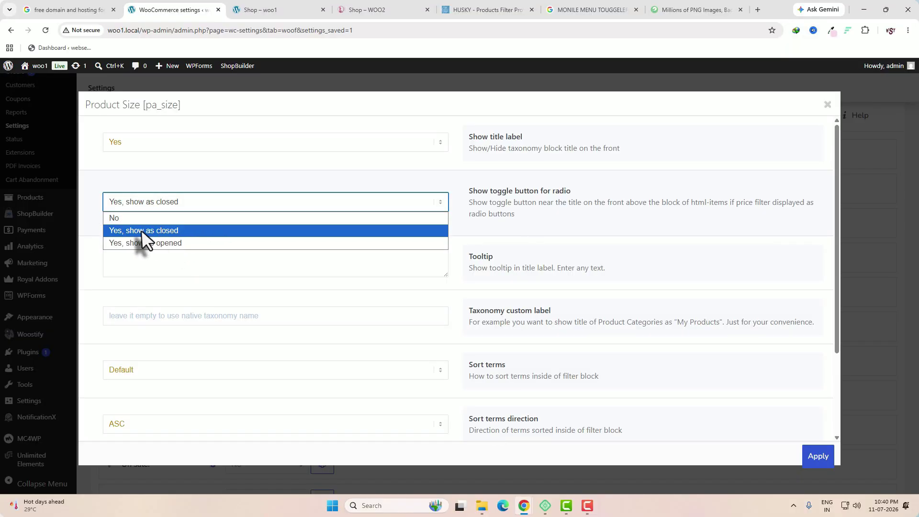
pyautogui.click(168, 232)
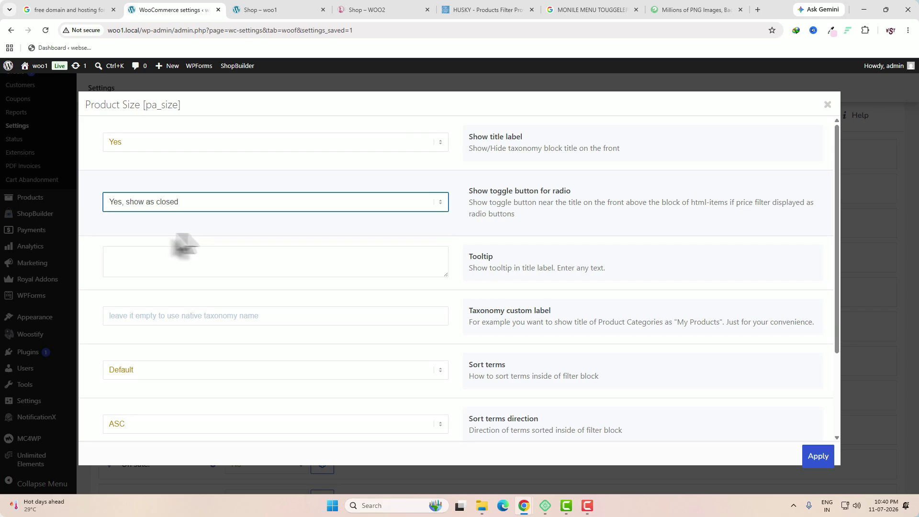
pyautogui.click(818, 457)
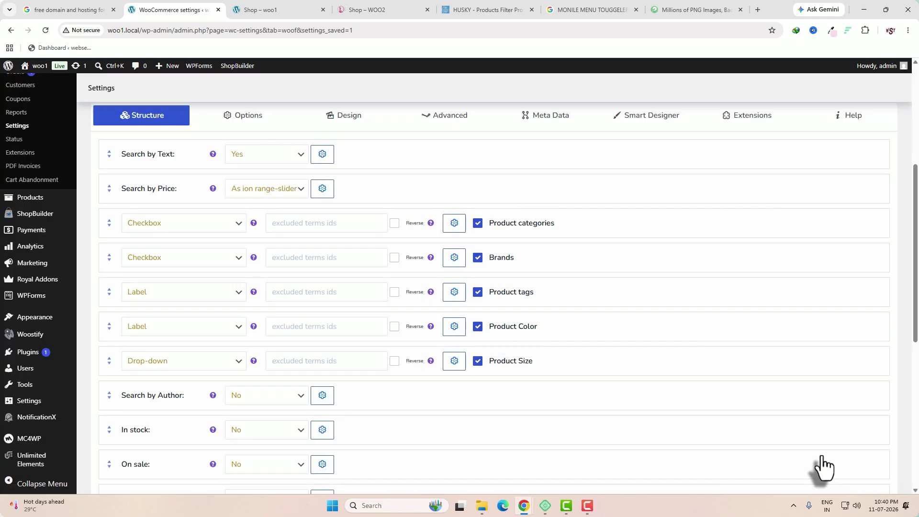
pyautogui.scroll(-7, 606, 421)
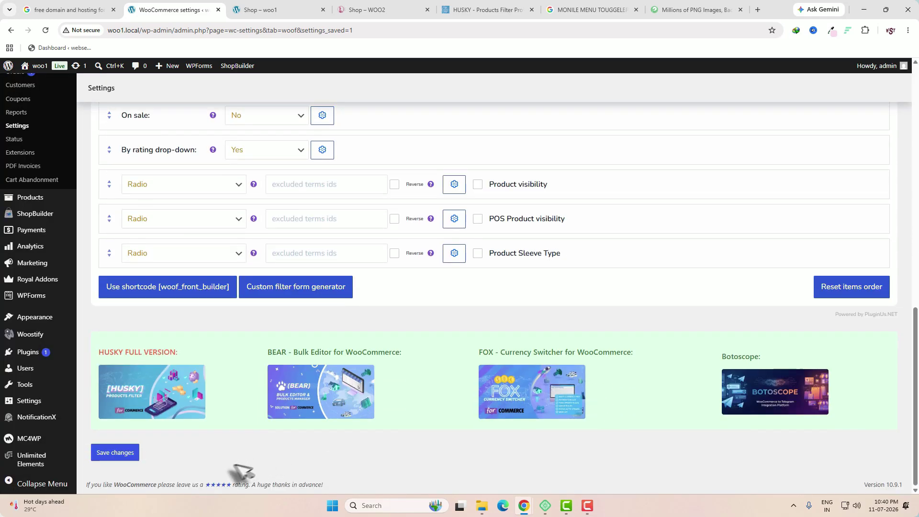
pyautogui.click(115, 453)
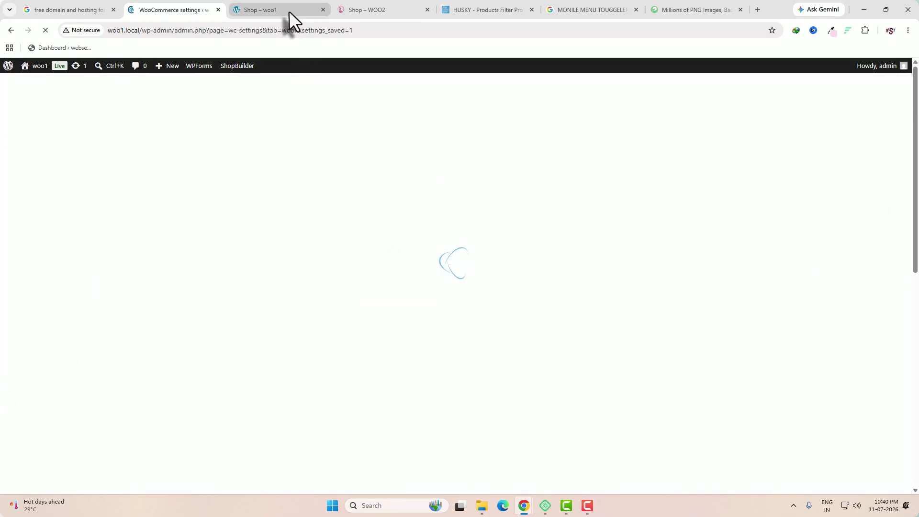
# Reload the woo1 shop page and check how the sidebar filter sections are displayed.
pyautogui.click(289, 10)
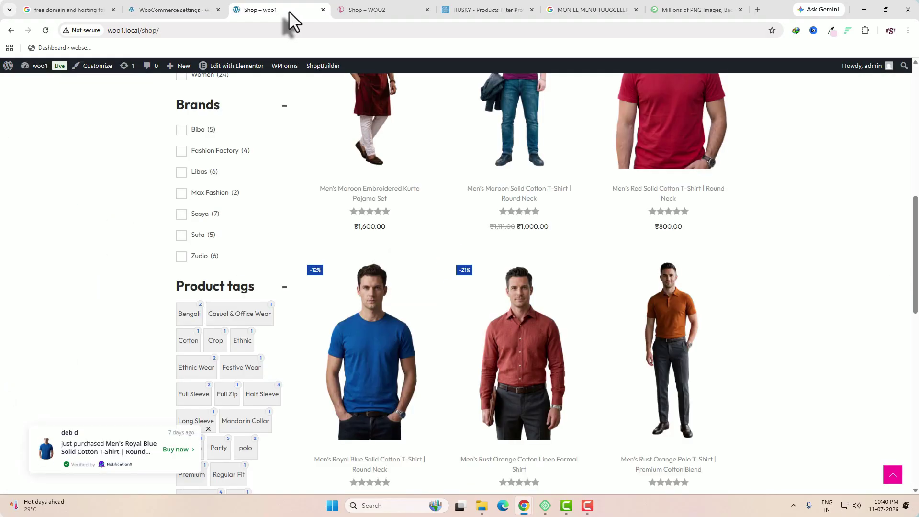
pyautogui.click(45, 30)
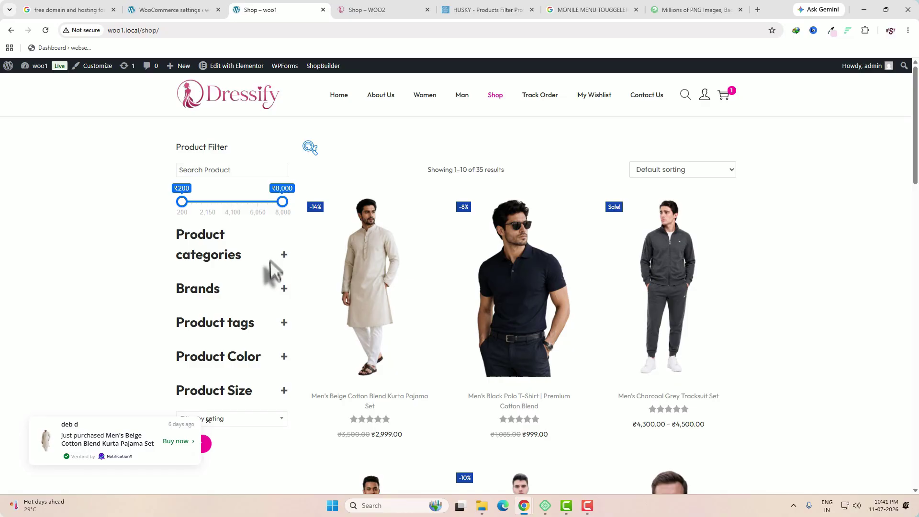
pyautogui.scroll(-3, 271, 300)
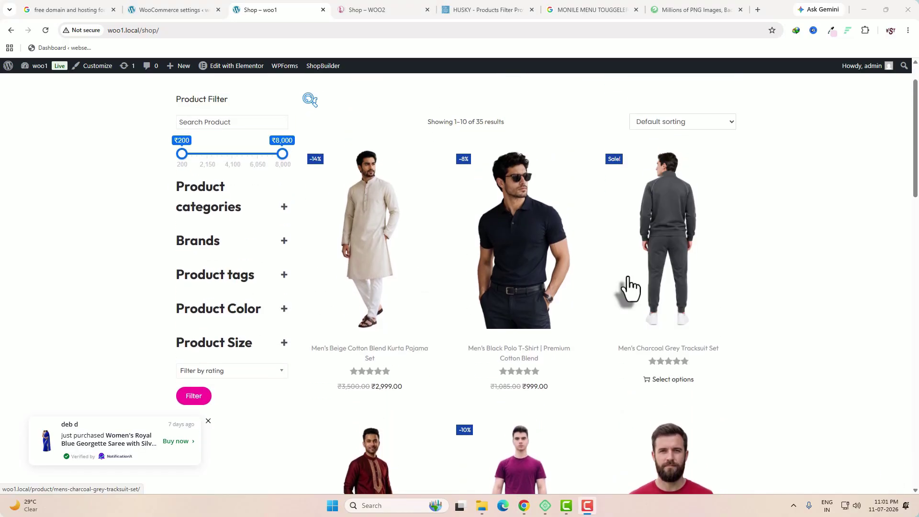
# Inspect the woo1 shop page with developer tools and emulate an iPhone 14 Pro Max screen.
pyautogui.rightClick(769, 261)
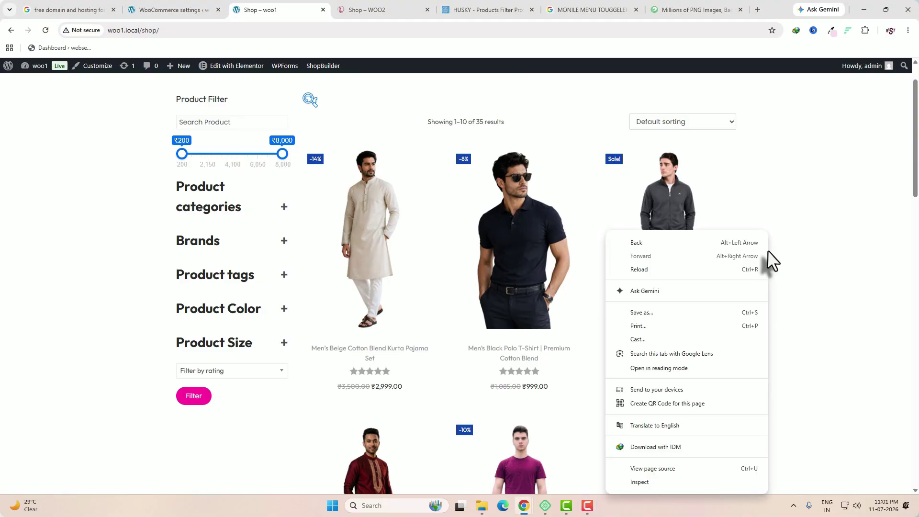
pyautogui.click(680, 483)
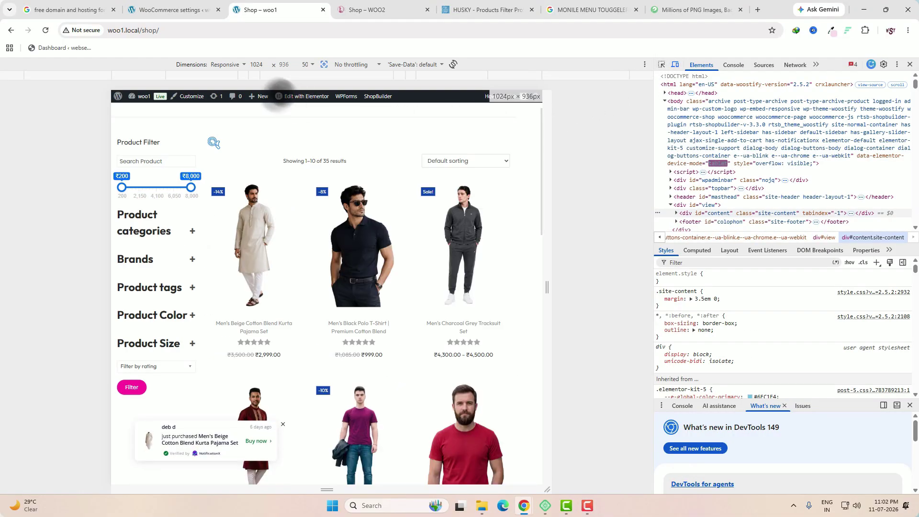
pyautogui.click(224, 65)
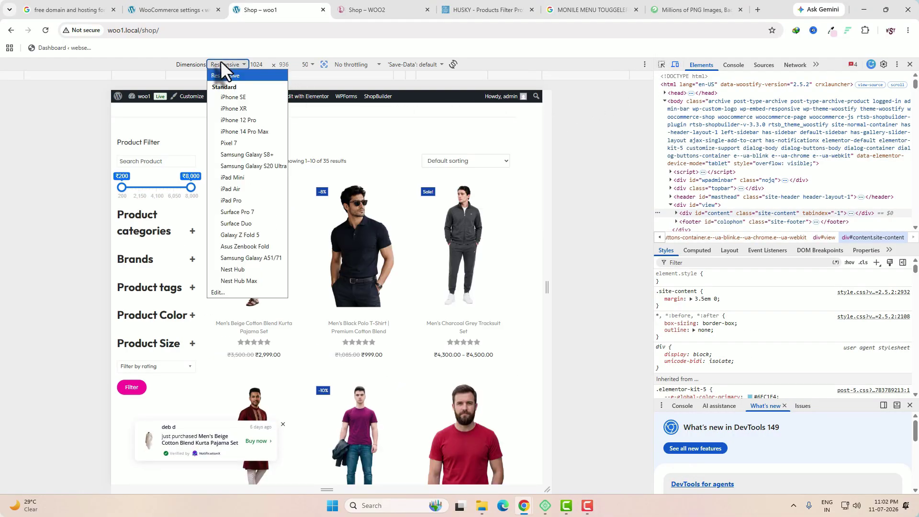
pyautogui.click(246, 133)
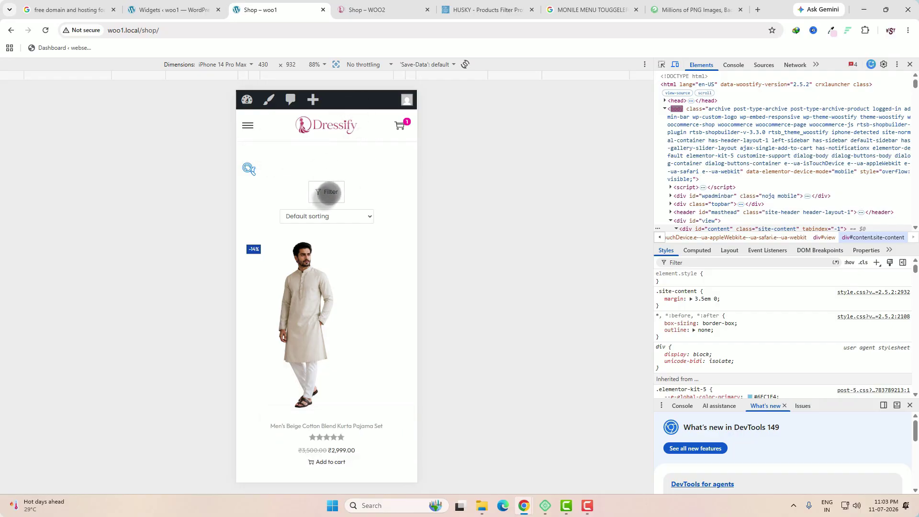
# Test the mobile filter panel by filtering the Brands section by Biba, and dismiss the newsletter popup.
pyautogui.click(328, 193)
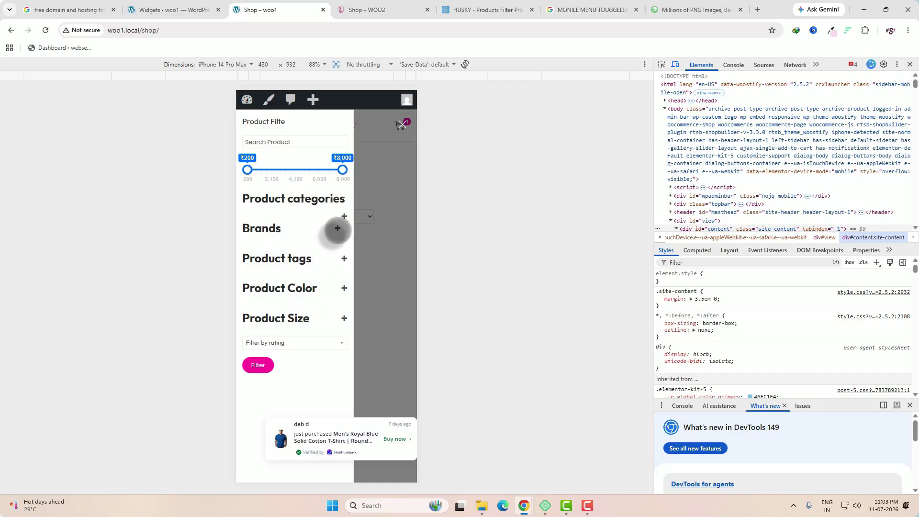
pyautogui.click(338, 229)
pyautogui.click(246, 250)
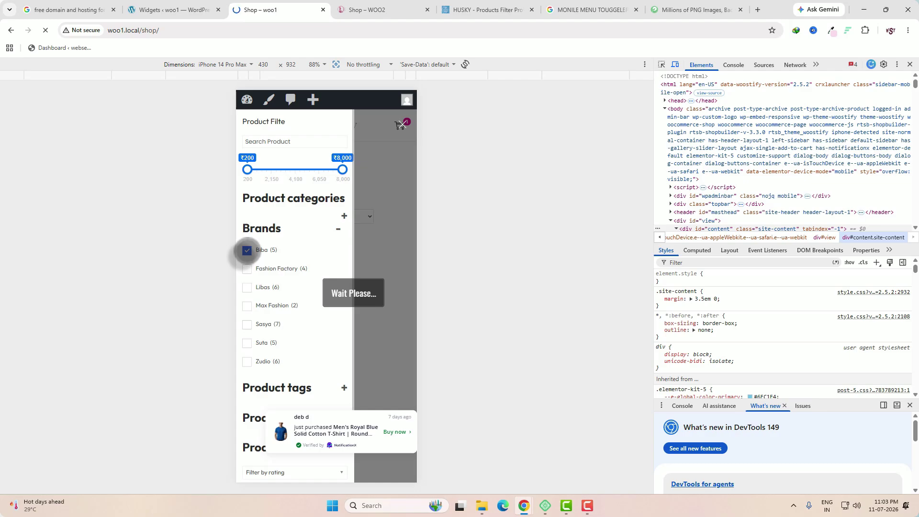
pyautogui.scroll(-4, 318, 308)
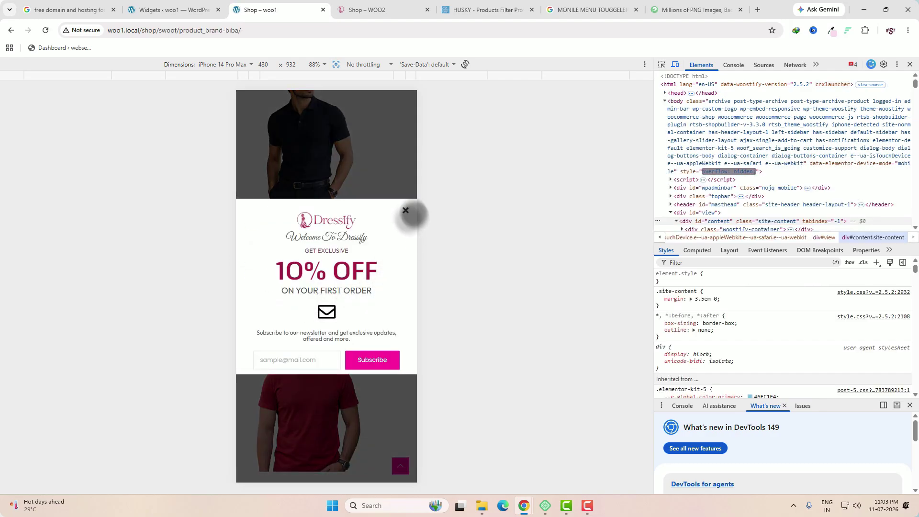
pyautogui.click(406, 211)
# Return to woo1's HUSKY settings and set the Autosubmit and Set filter automatically options to No.
pyautogui.hotkey('ctrl', 'pageup')
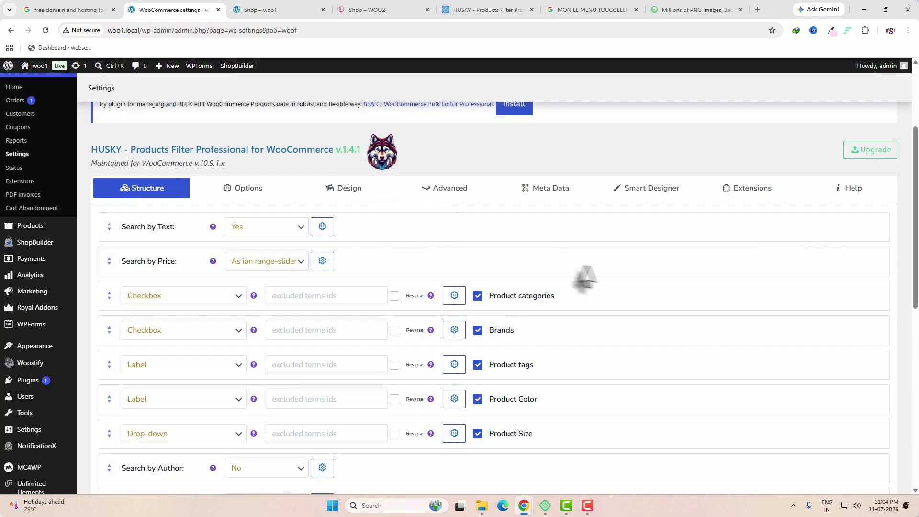
pyautogui.click(244, 190)
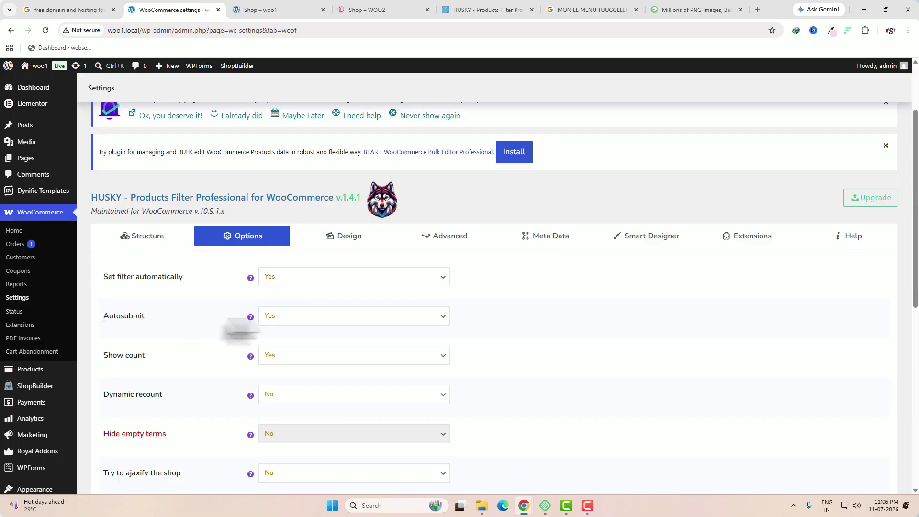
pyautogui.click(314, 317)
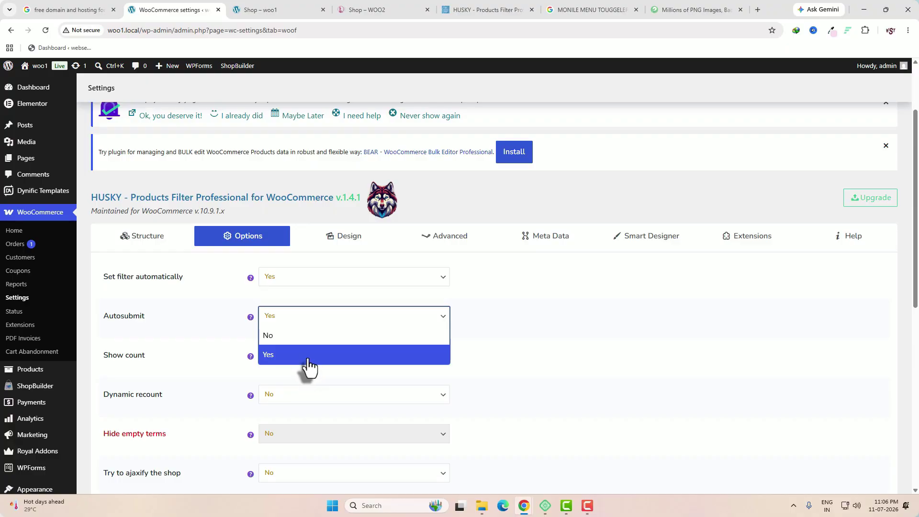
pyautogui.click(309, 366)
pyautogui.click(303, 320)
pyautogui.click(294, 350)
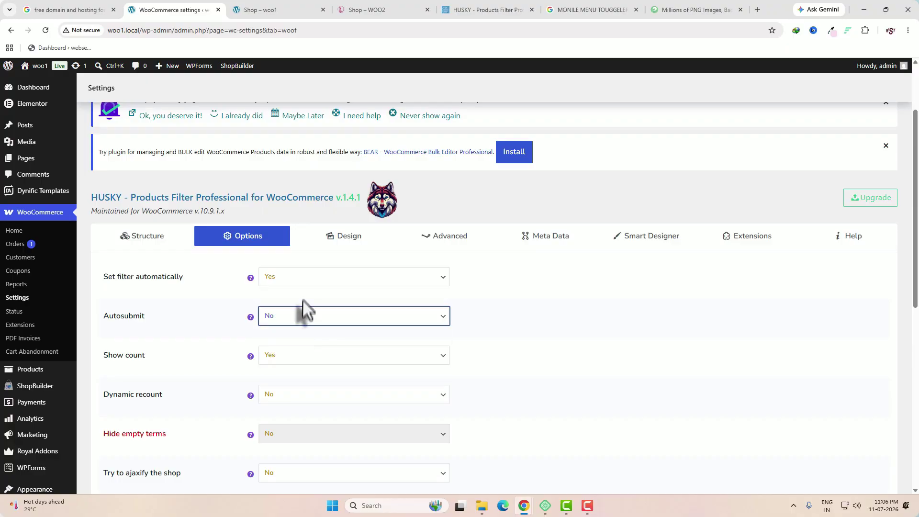
pyautogui.click(300, 277)
pyautogui.click(281, 354)
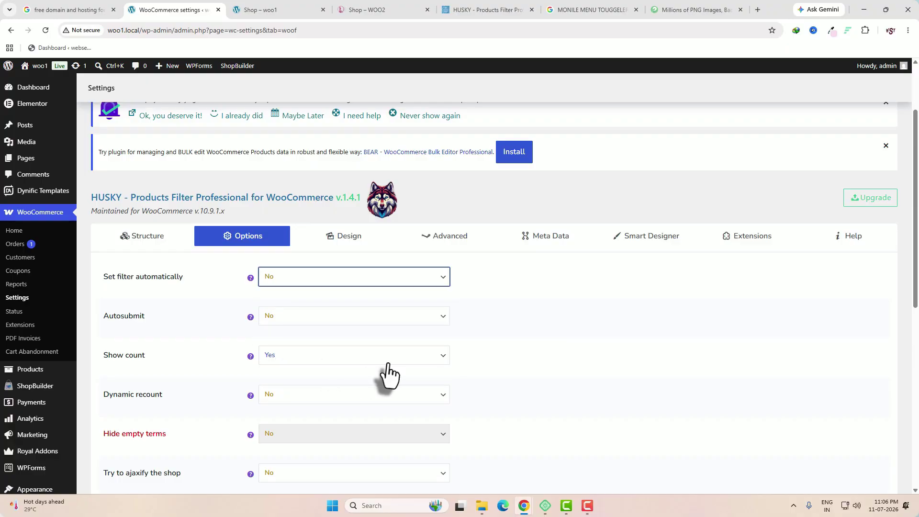
# Save the HUSKY options and test manual filtering on the woo1 shop page with the Party Dress category.
pyautogui.scroll(-15, 508, 404)
pyautogui.click(115, 461)
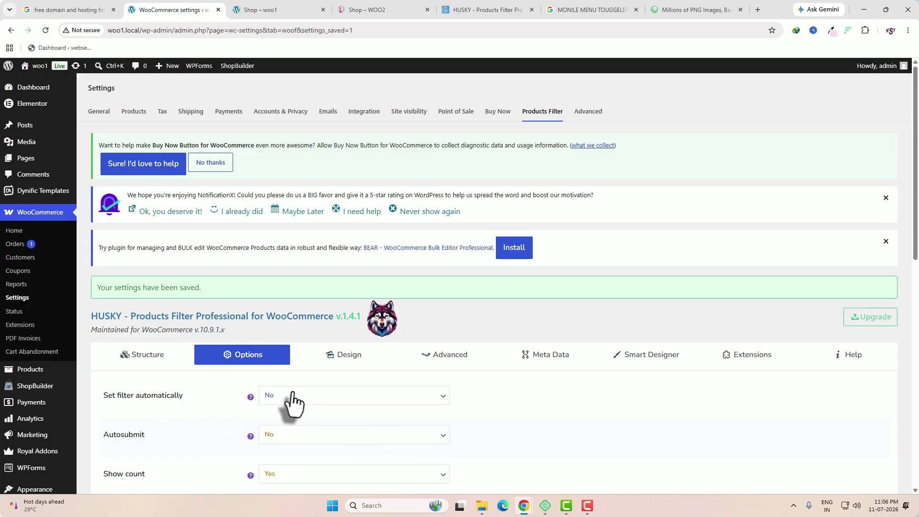
pyautogui.click(268, 4)
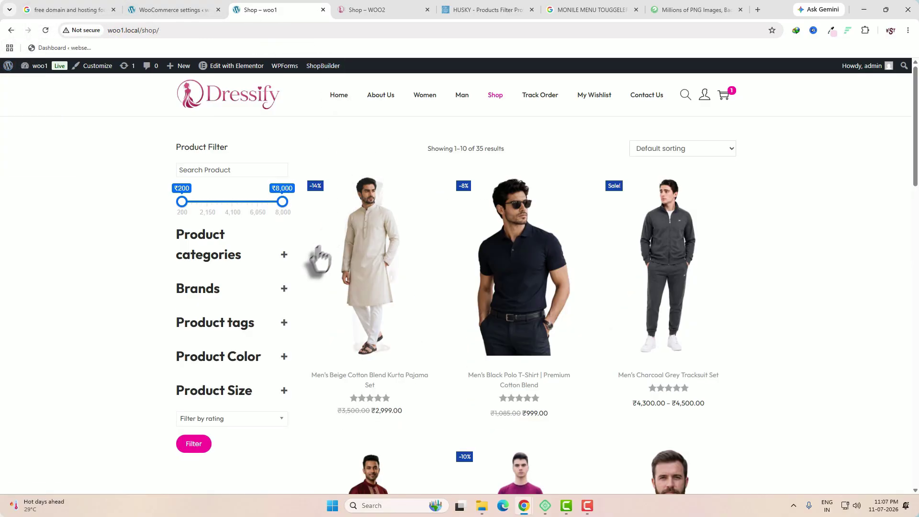
pyautogui.click(284, 256)
pyautogui.click(183, 282)
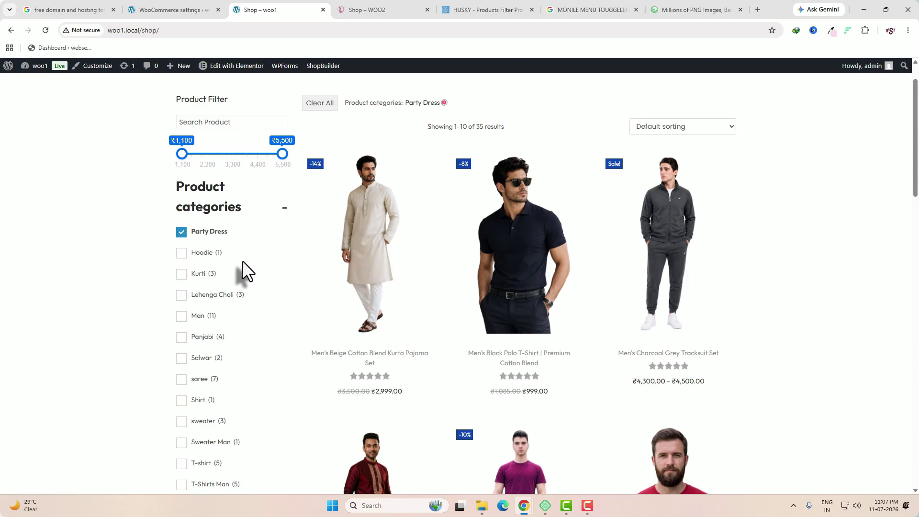
pyautogui.scroll(-7, 242, 262)
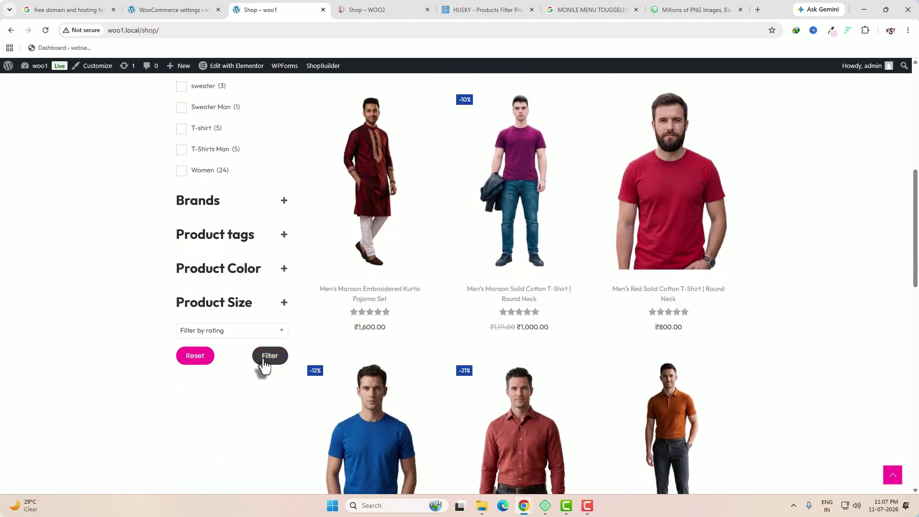
pyautogui.click(265, 362)
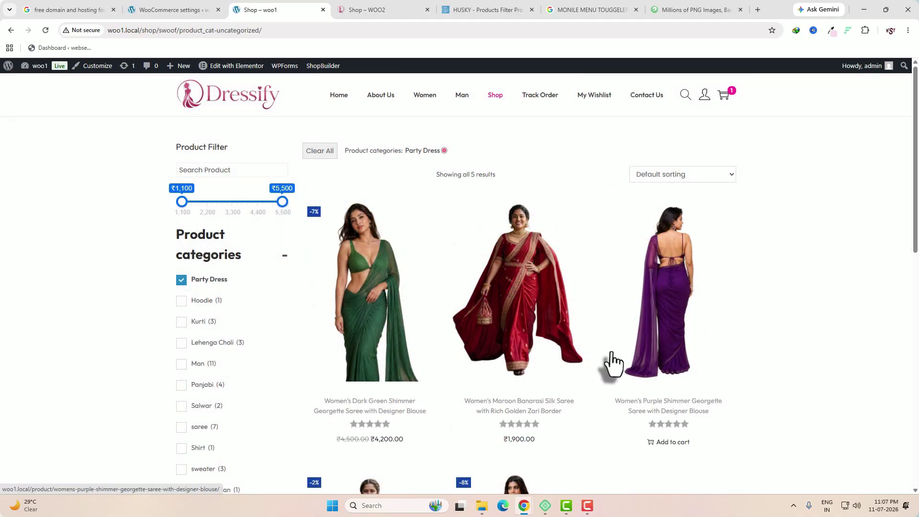
# Return to woo1's HUSKY options and set both Set filter automatically and Autosubmit to Yes.
pyautogui.click(191, 10)
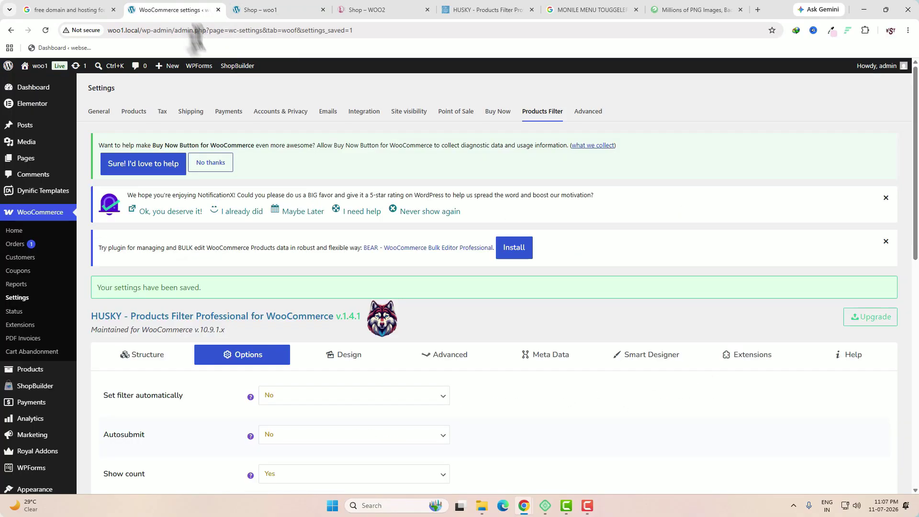
pyautogui.click(266, 10)
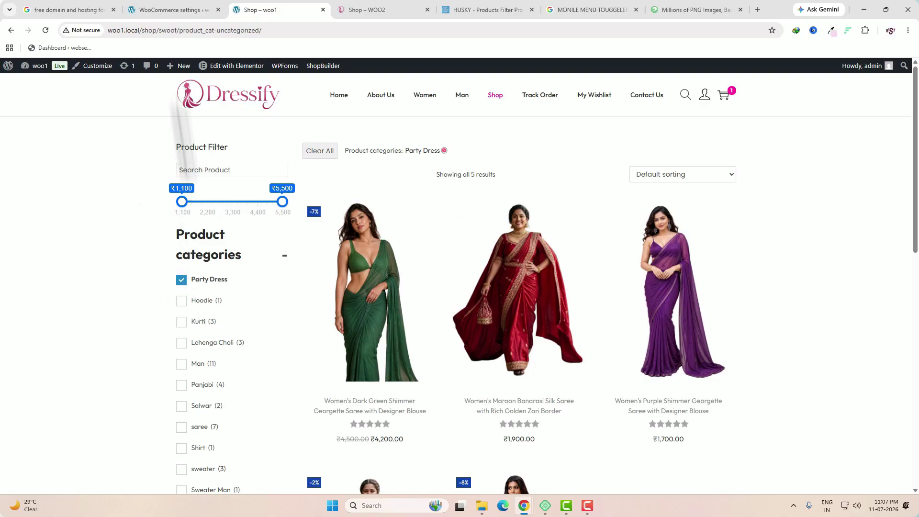
pyautogui.click(176, 10)
pyautogui.scroll(-2, 300, 331)
pyautogui.click(297, 306)
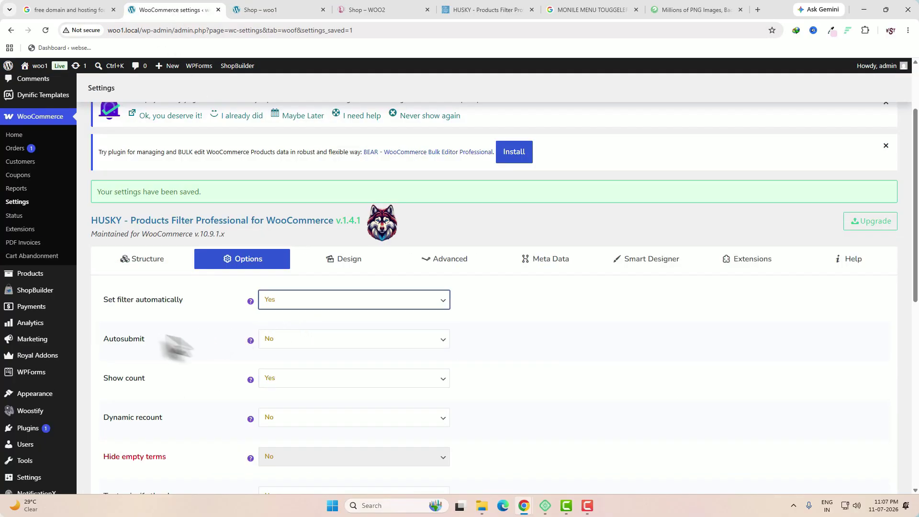
pyautogui.click(286, 344)
pyautogui.click(271, 379)
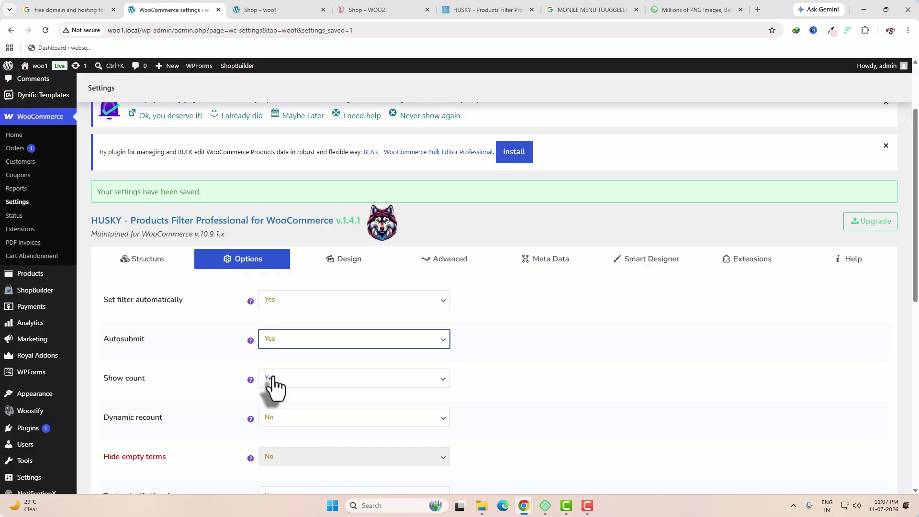
# Set the Dynamic recount and Try to ajaxify the shop options to Yes.
pyautogui.scroll(-3, 488, 369)
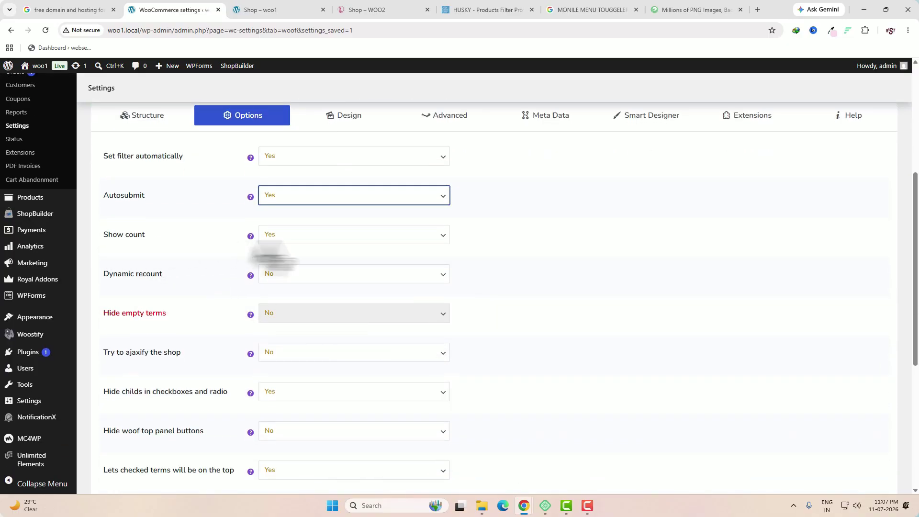
pyautogui.click(275, 14)
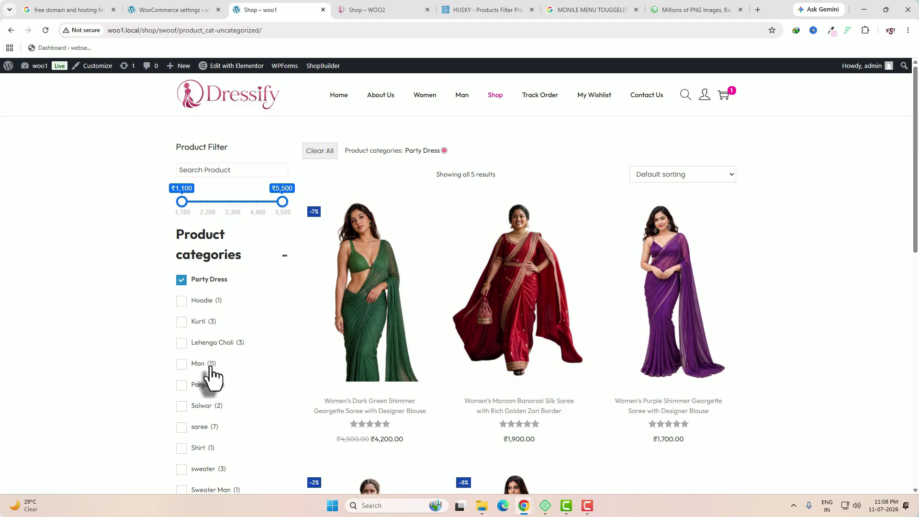
pyautogui.click(178, 10)
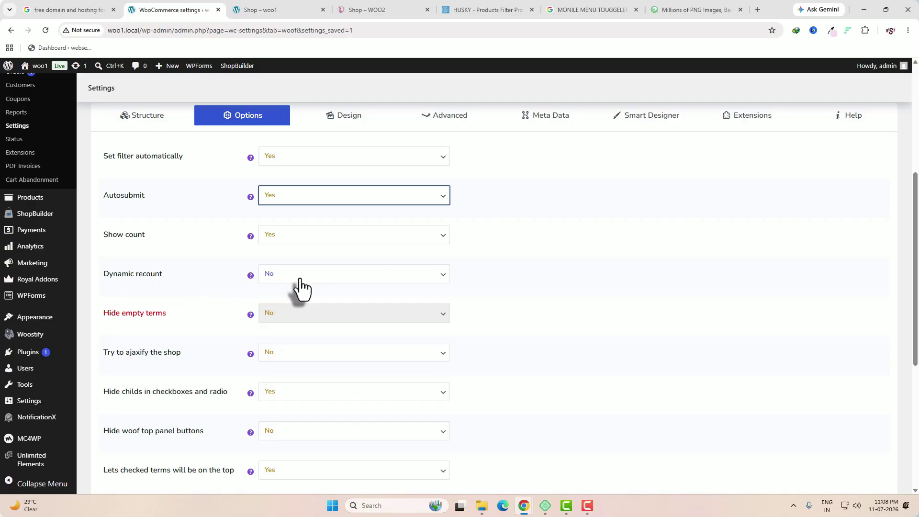
pyautogui.click(300, 279)
pyautogui.click(293, 312)
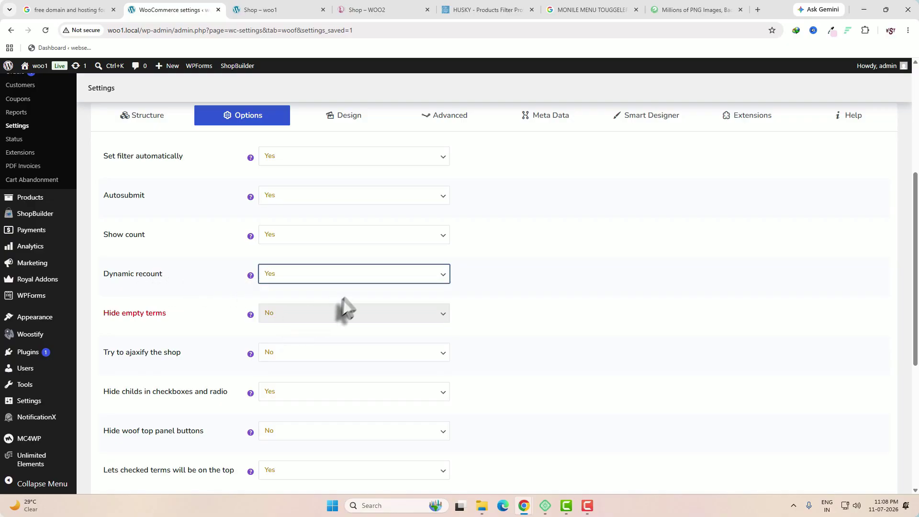
pyautogui.click(300, 320)
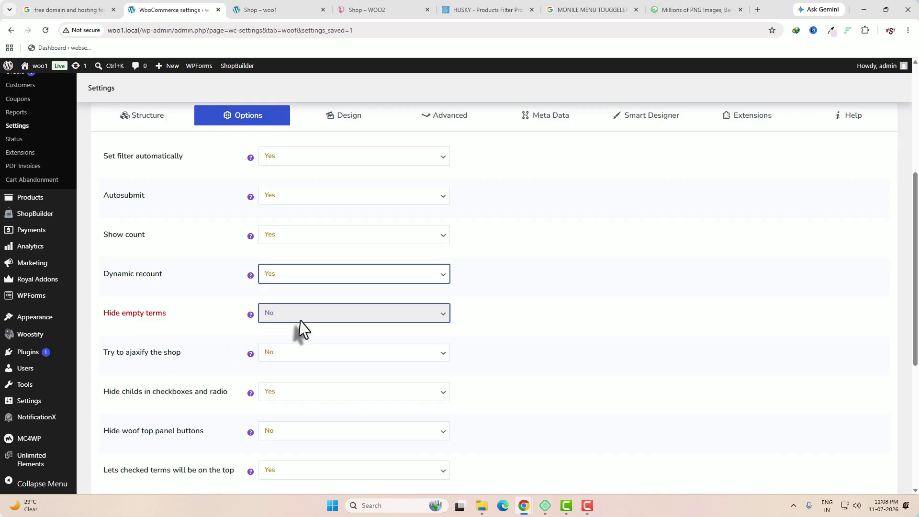
pyautogui.click(125, 317)
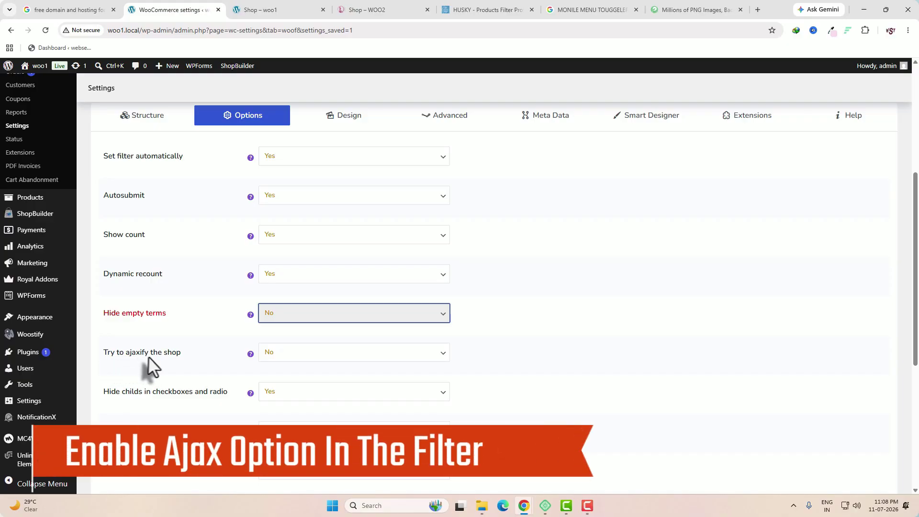
pyautogui.click(304, 356)
pyautogui.click(293, 392)
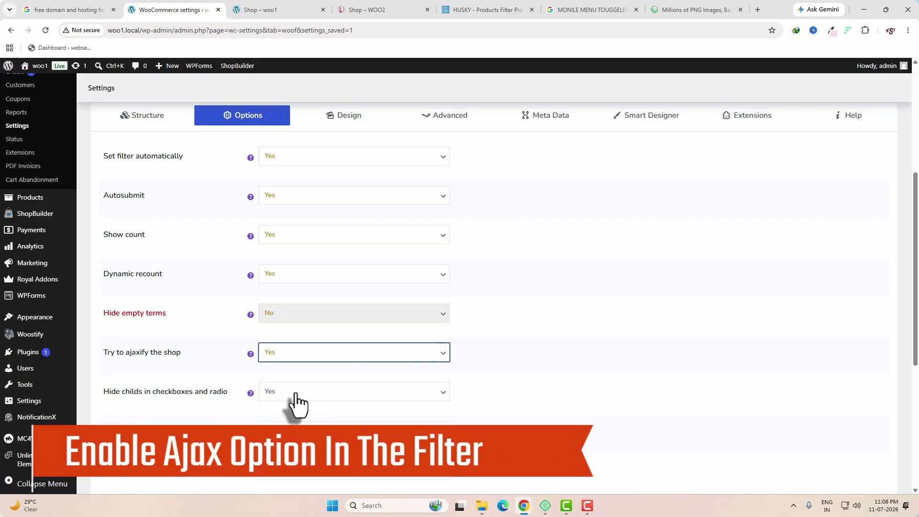
# Add the Hoodie category to the woo1 shop filter, apply it, and dismiss the newsletter popup.
pyautogui.click(267, 8)
pyautogui.click(181, 301)
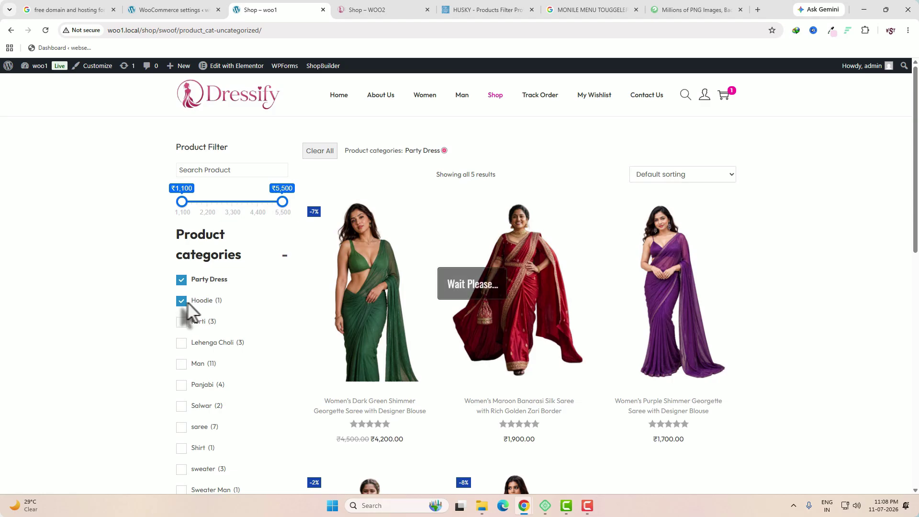
pyautogui.scroll(-6, 261, 397)
pyautogui.click(268, 452)
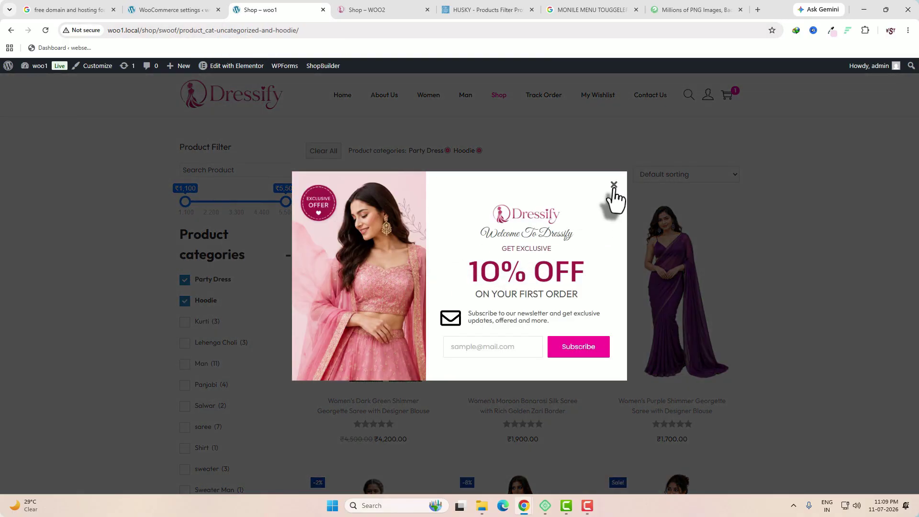
pyautogui.click(614, 185)
# Return to woo1's HUSKY settings and save the changed options.
pyautogui.click(174, 10)
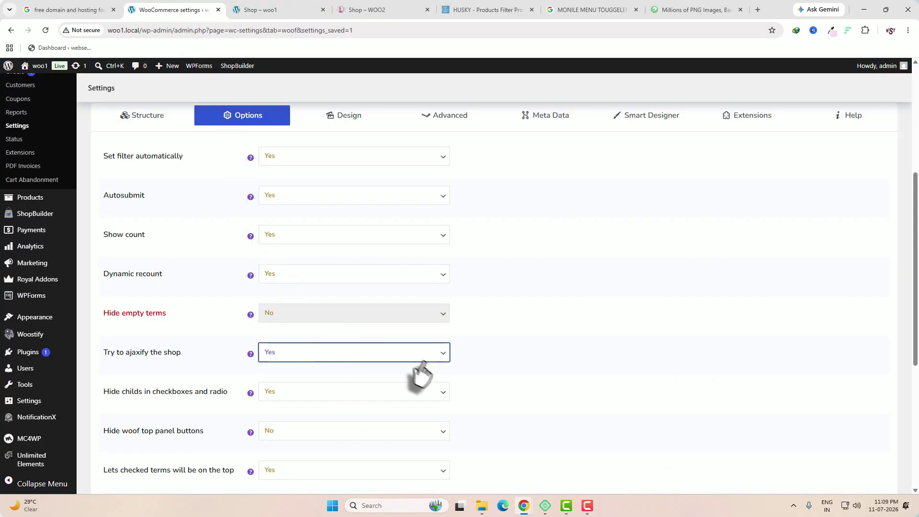
pyautogui.scroll(-5, 371, 366)
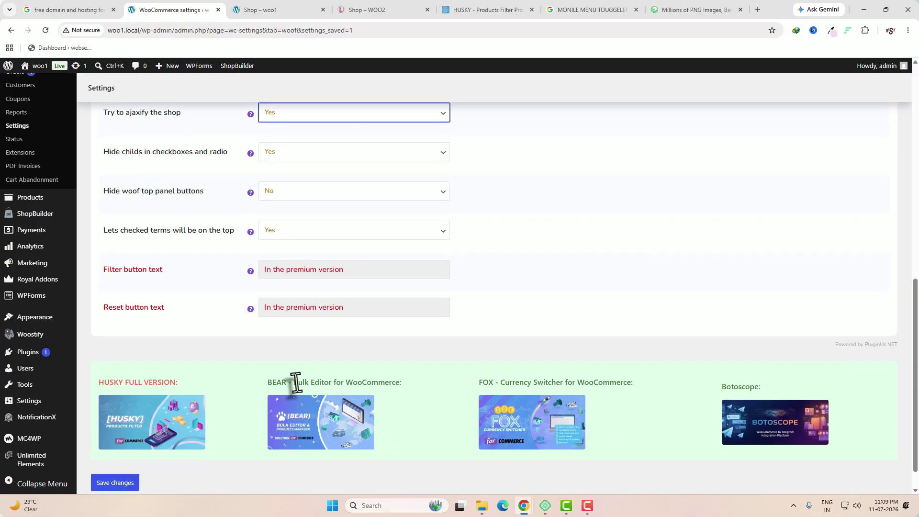
pyautogui.scroll(-1, 253, 407)
pyautogui.click(120, 460)
# Clear the shop filters, test AJAX filtering with the Hoodie, Party Dress and Kurti categories, and clear all filters again.
pyautogui.click(326, 154)
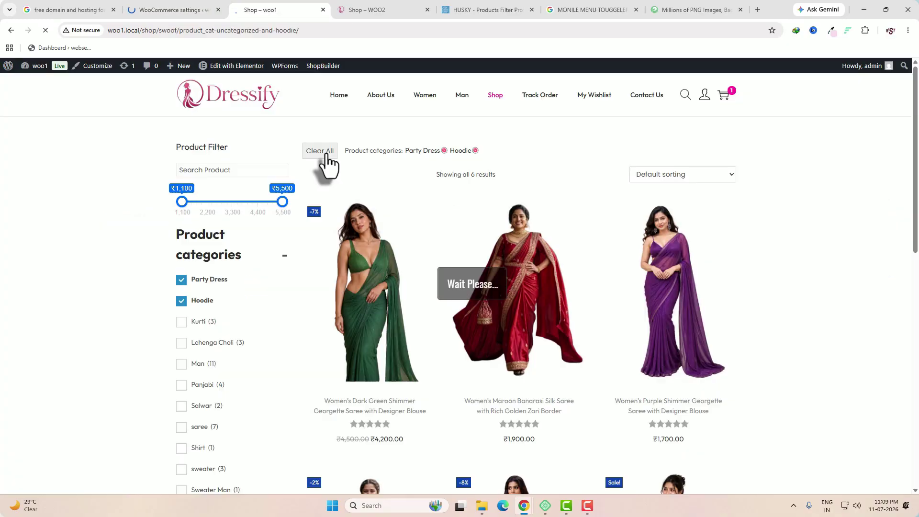
pyautogui.click(284, 255)
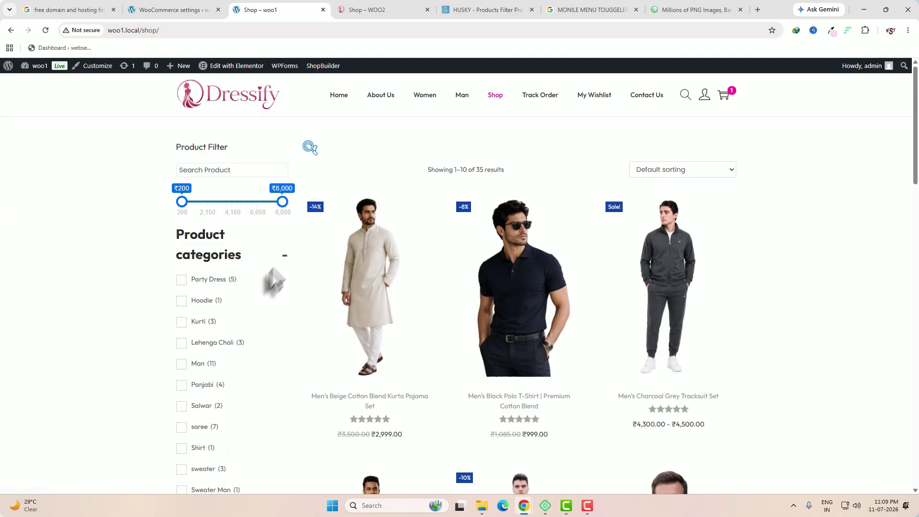
pyautogui.click(182, 301)
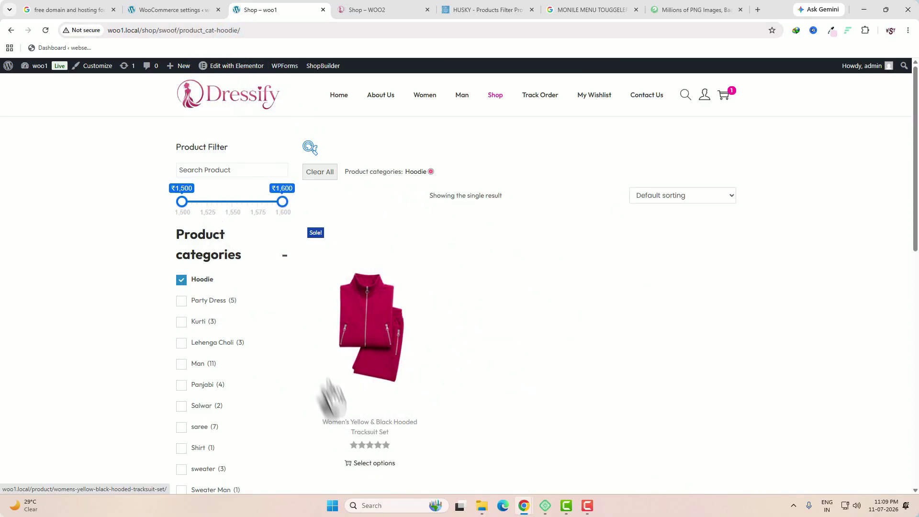
pyautogui.click(181, 301)
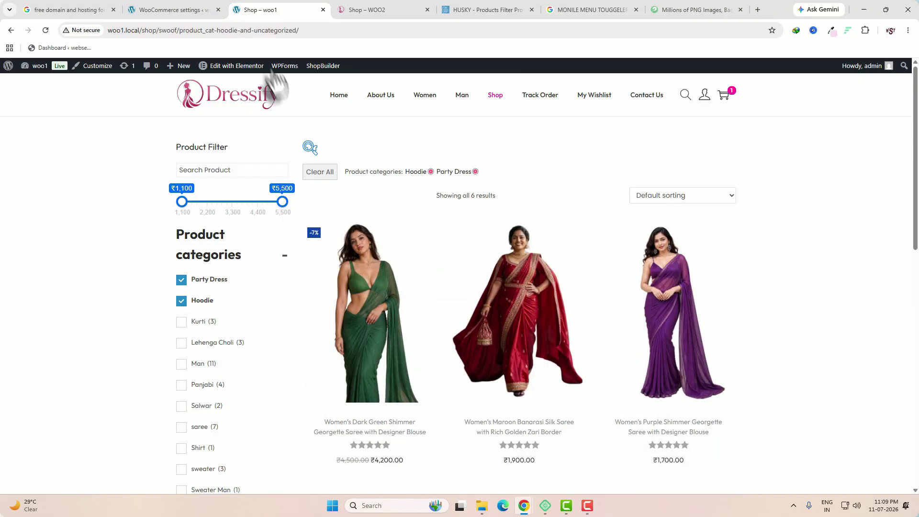
pyautogui.click(182, 327)
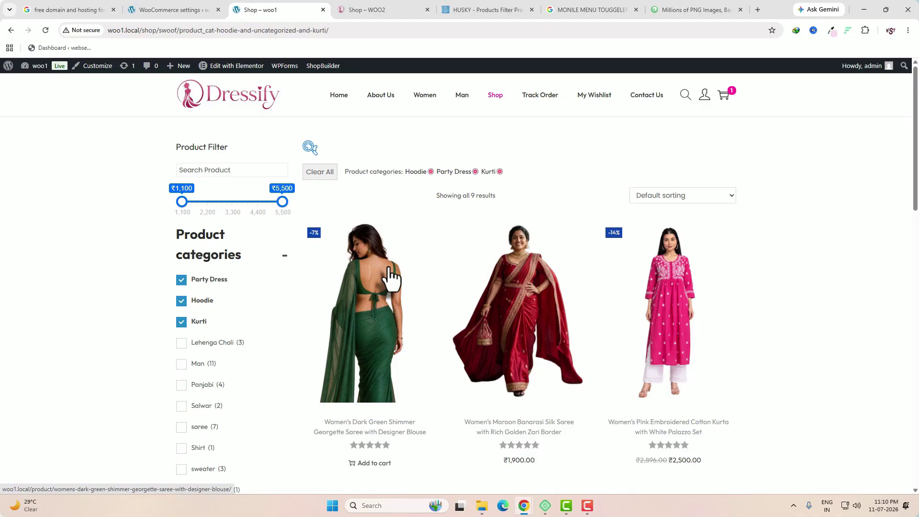
pyautogui.click(320, 171)
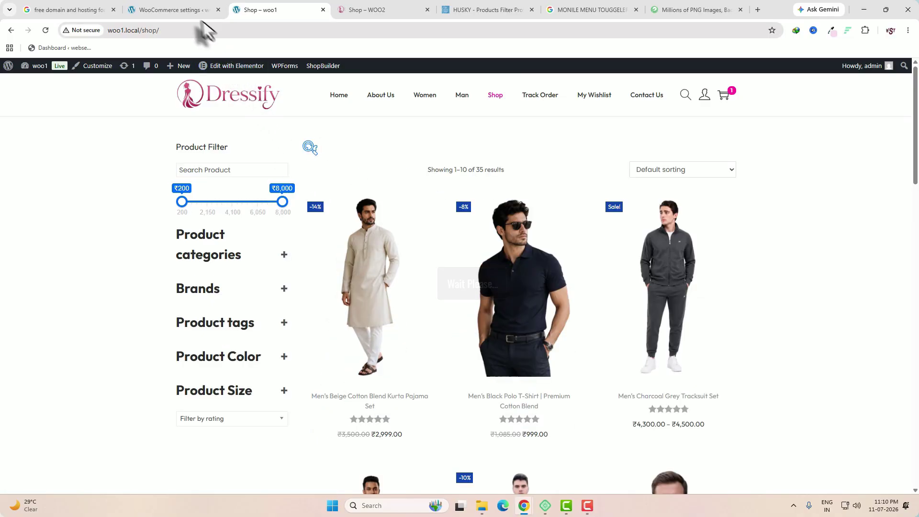
# Set the Radio and checkboxes skin to square_purple in HUSKY's design settings.
pyautogui.click(198, 11)
pyautogui.scroll(-10, 515, 343)
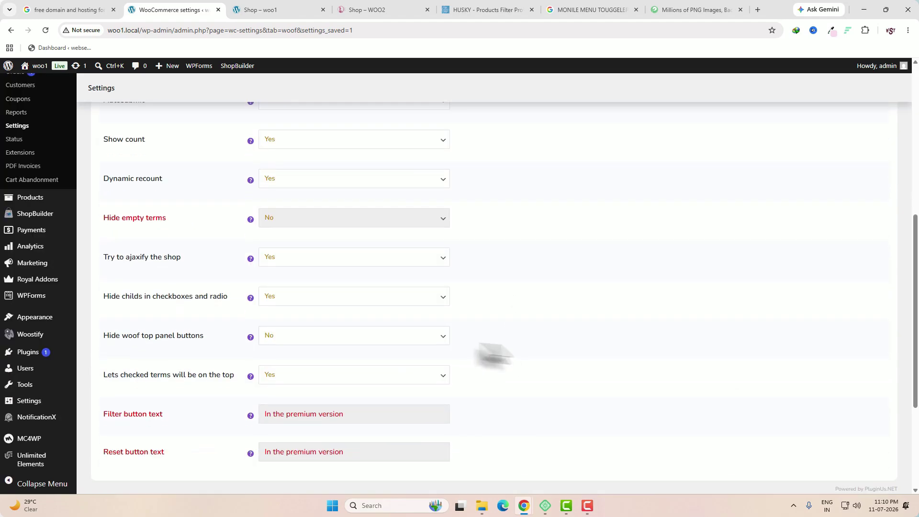
pyautogui.scroll(-2, 490, 381)
pyautogui.scroll(2, 405, 369)
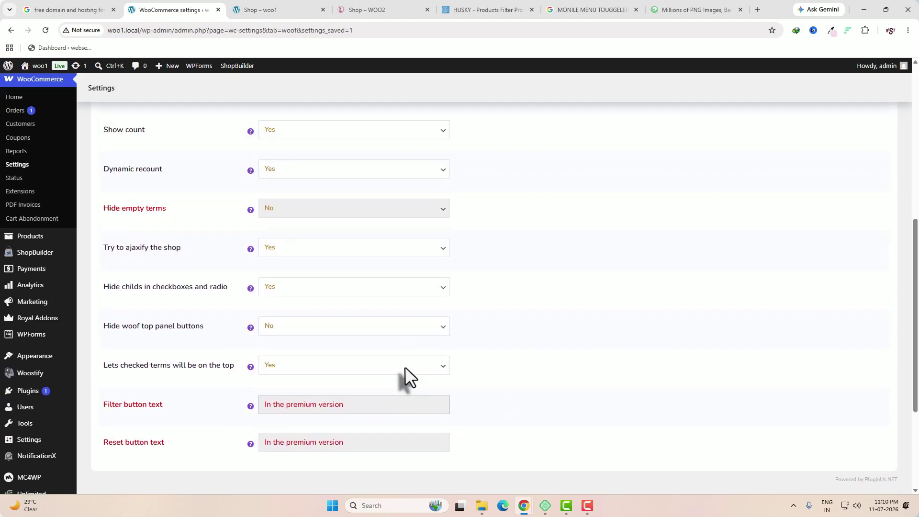
pyautogui.scroll(5, 405, 367)
pyautogui.click(352, 218)
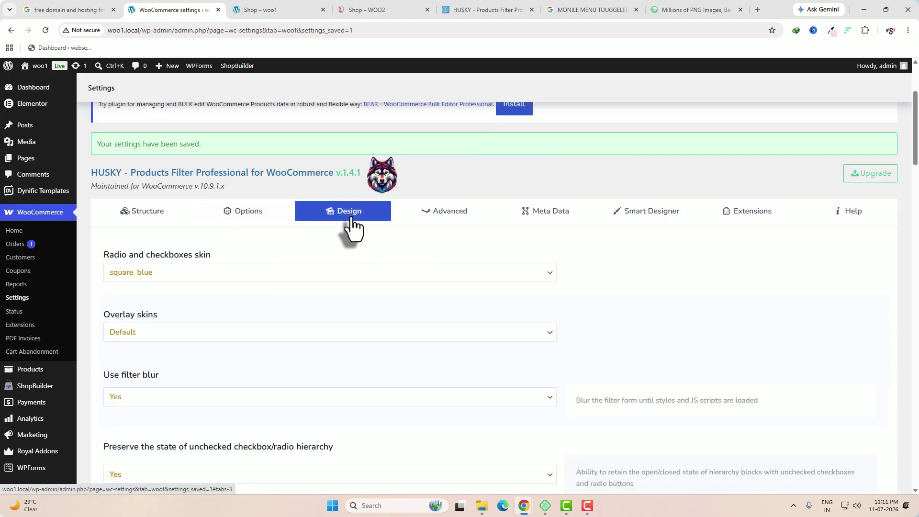
pyautogui.click(246, 278)
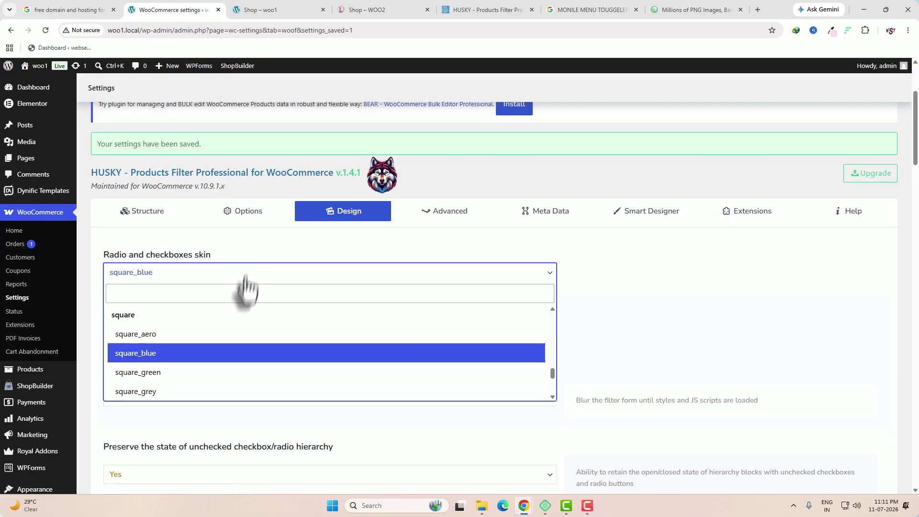
pyautogui.scroll(-3, 230, 366)
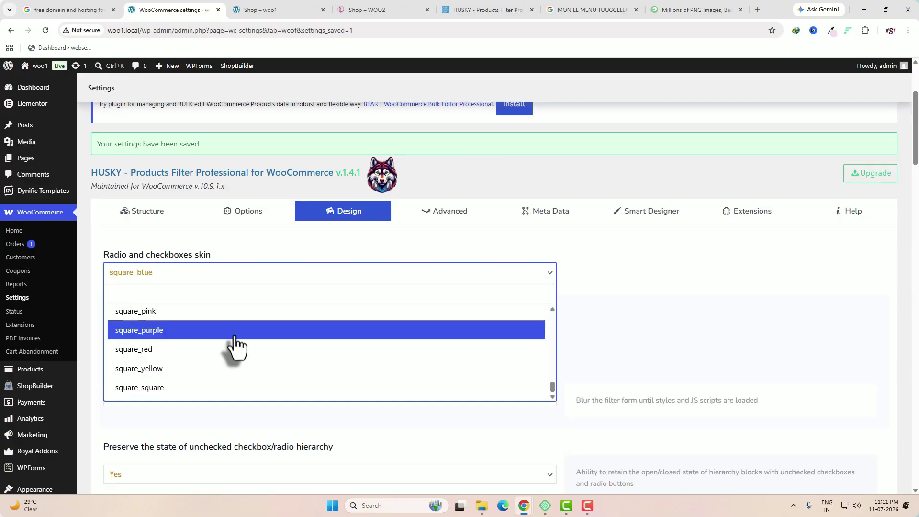
pyautogui.click(236, 341)
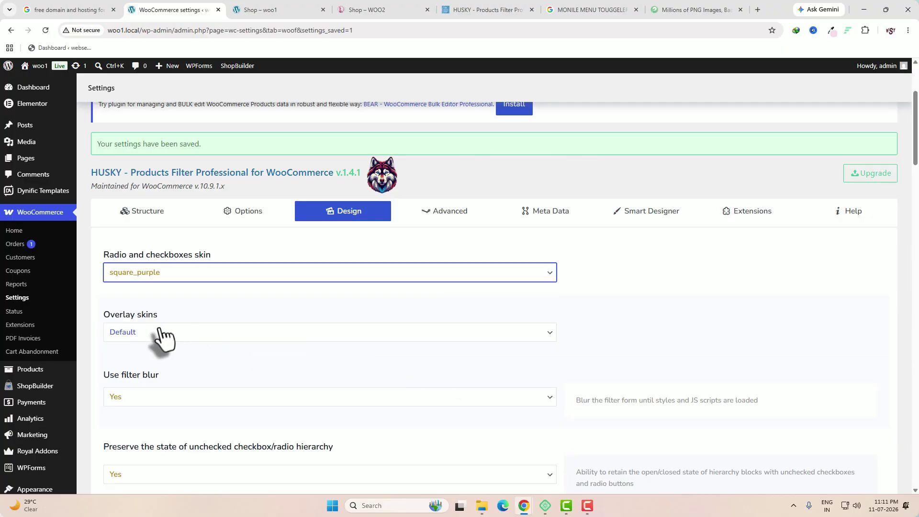
# Check the Overlay skins setting, view the woo1 shop page, and return to HUSKY's design settings.
pyautogui.click(469, 334)
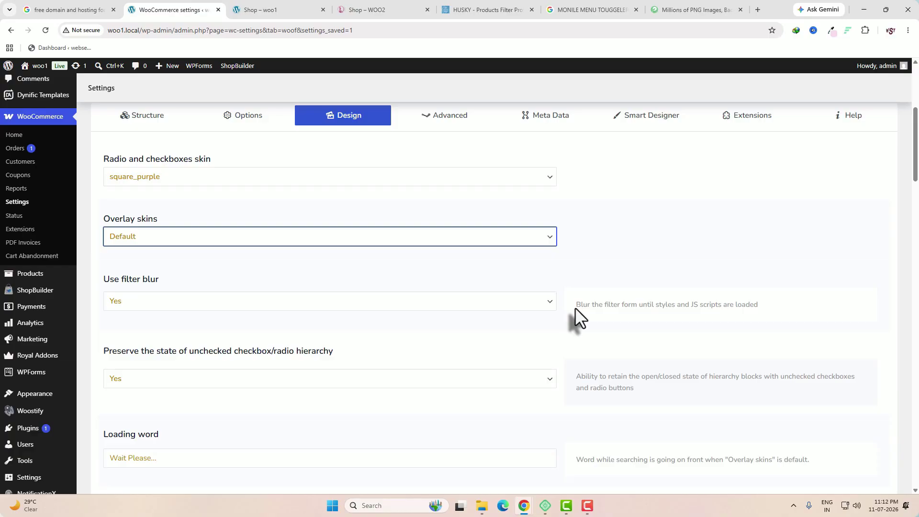
pyautogui.hotkey('ctrl', 'Tab')
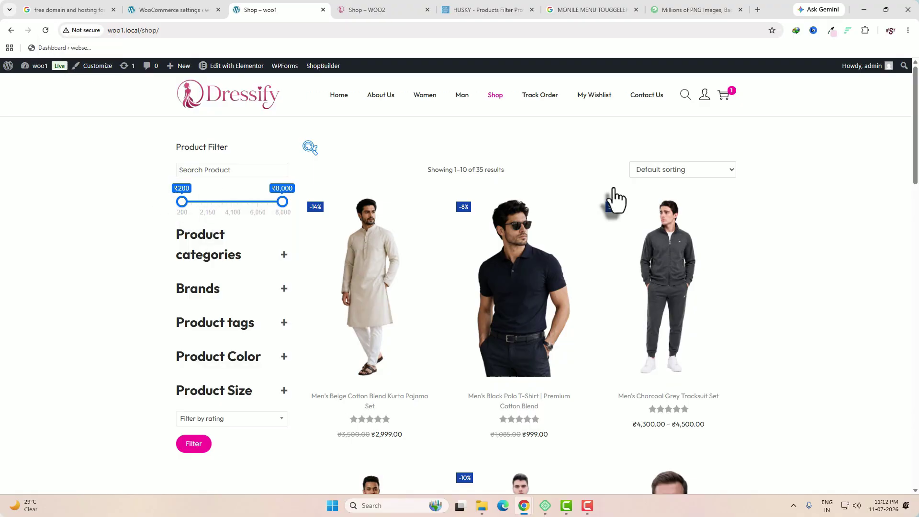
pyautogui.click(191, 10)
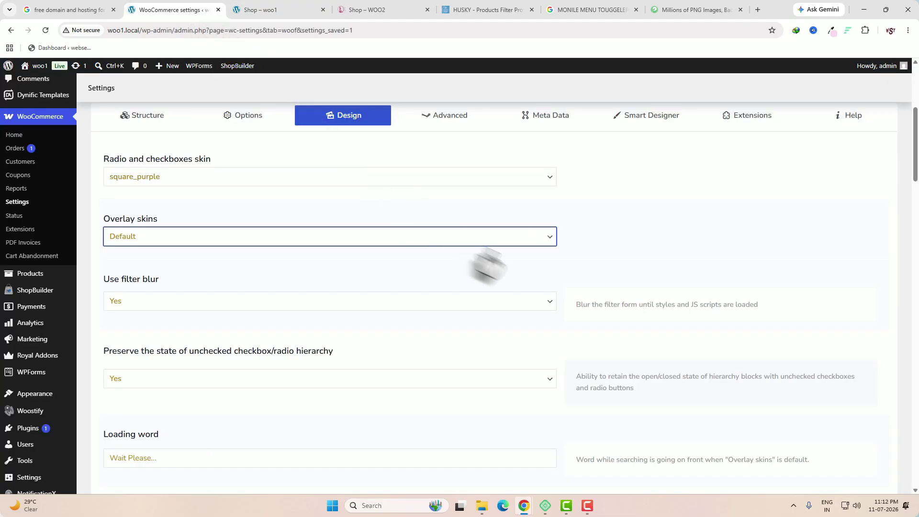
# Look through HUSKY's design settings, from the skins to the mobile filter button and block toggle options.
pyautogui.scroll(-5, 551, 339)
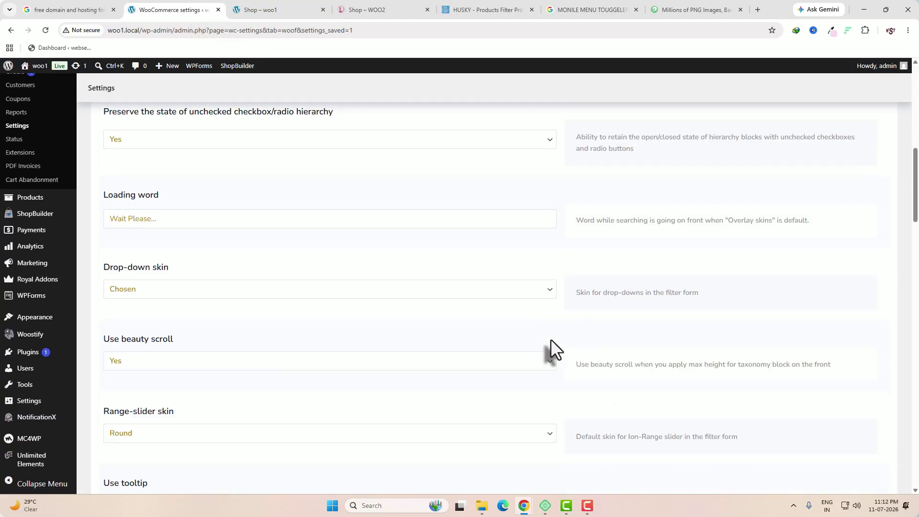
pyautogui.scroll(-15, 551, 339)
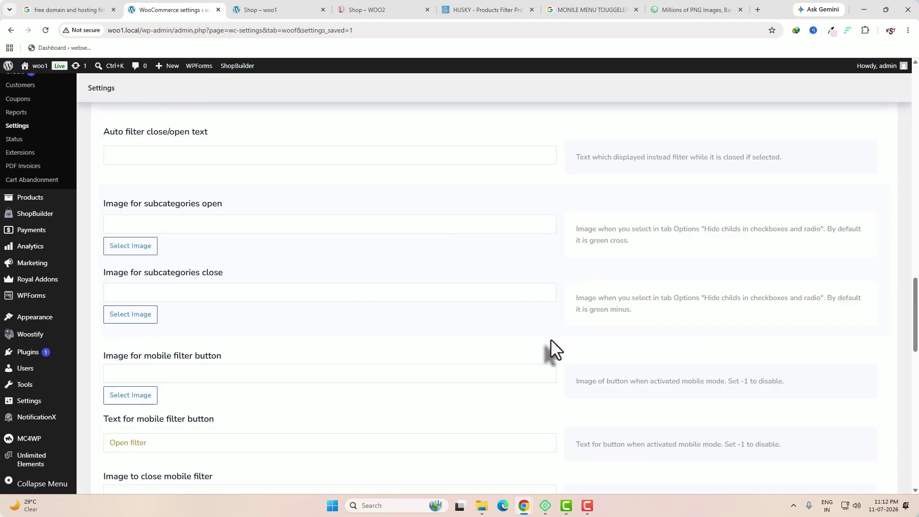
pyautogui.scroll(2, 551, 339)
pyautogui.scroll(3, 304, 257)
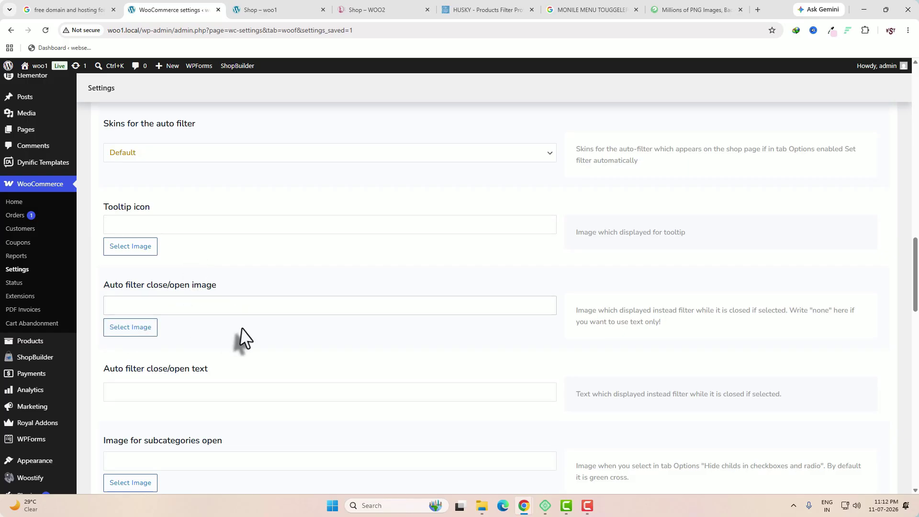
pyautogui.scroll(-6, 242, 328)
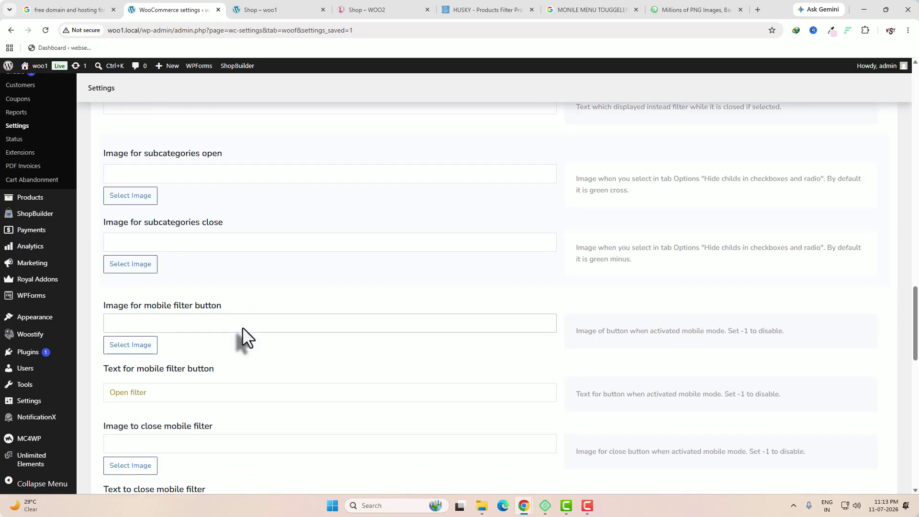
pyautogui.scroll(-10, 242, 328)
pyautogui.scroll(-6, 242, 327)
pyautogui.scroll(15, 242, 328)
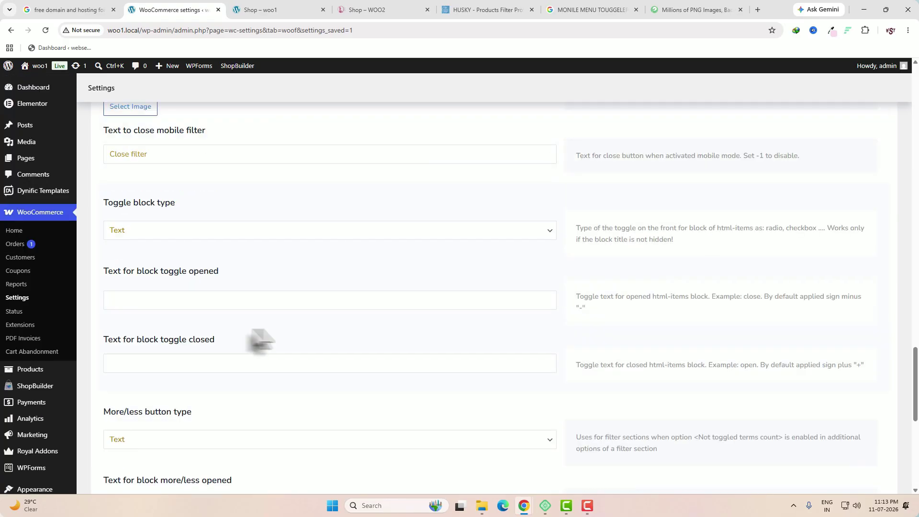
pyautogui.scroll(15, 312, 341)
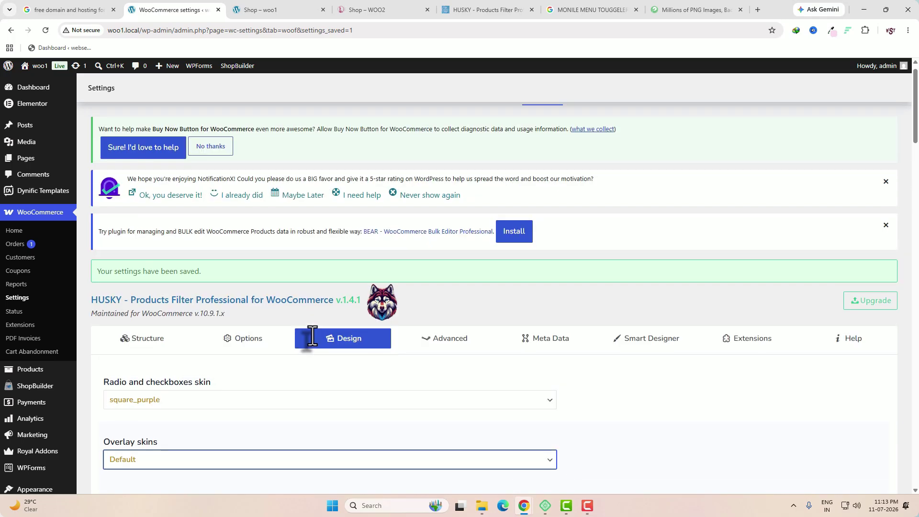
# Compare the filter section headings on the woo1 shop page with those on the WOO2 shop page.
pyautogui.click(274, 12)
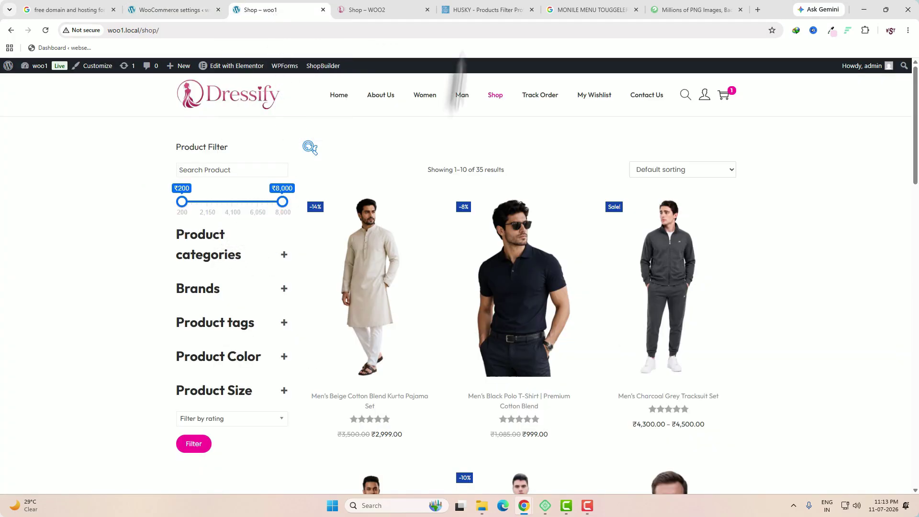
pyautogui.click(404, 13)
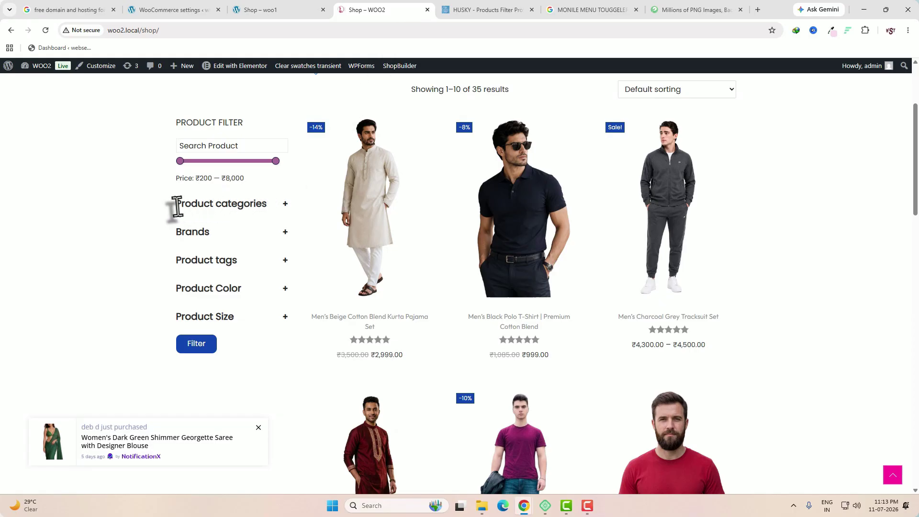
pyautogui.moveTo(178, 205); pyautogui.dragTo(250, 204)
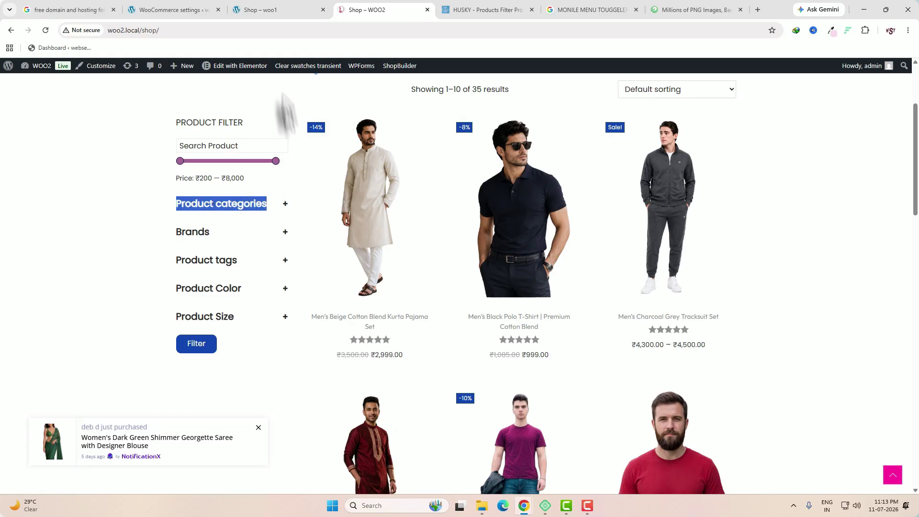
pyautogui.click(277, 13)
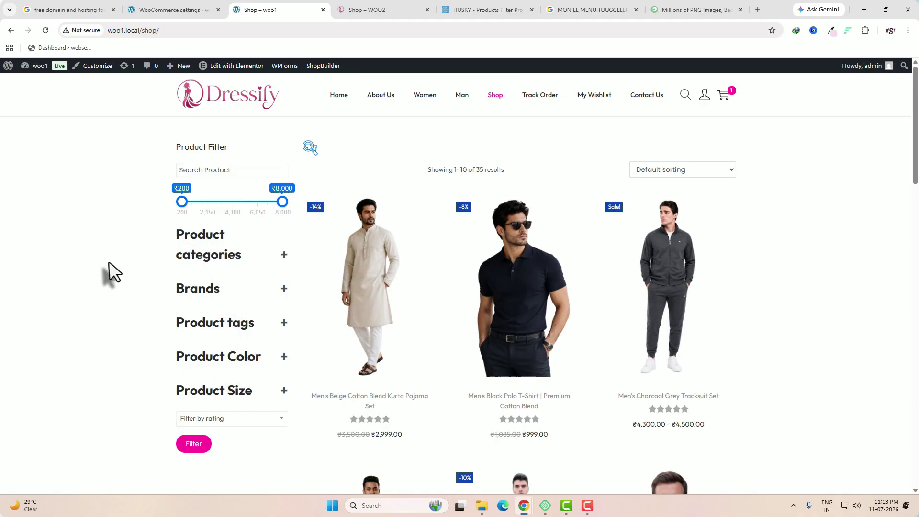
# Inspect the Product categories heading on the woo1 shop page and select its container class woof_container_inner in the code.
pyautogui.rightClick(84, 270)
pyautogui.click(117, 257)
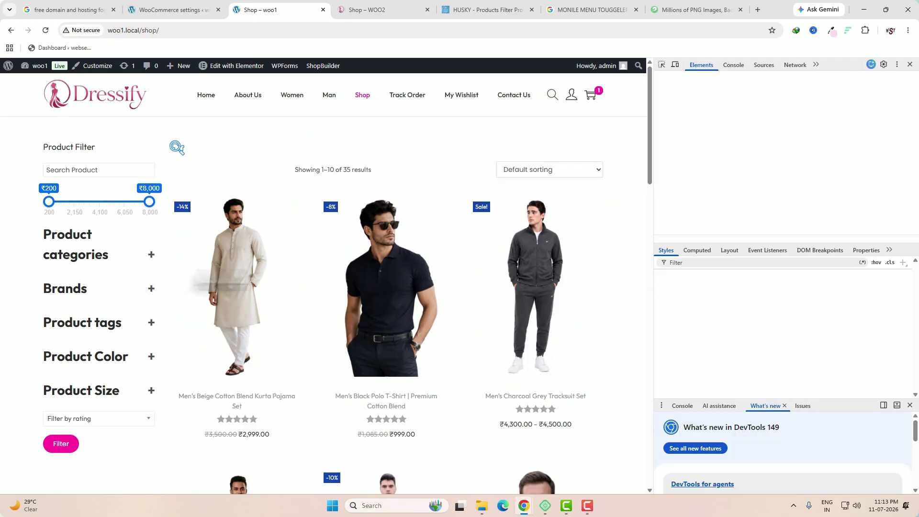
pyautogui.click(80, 238)
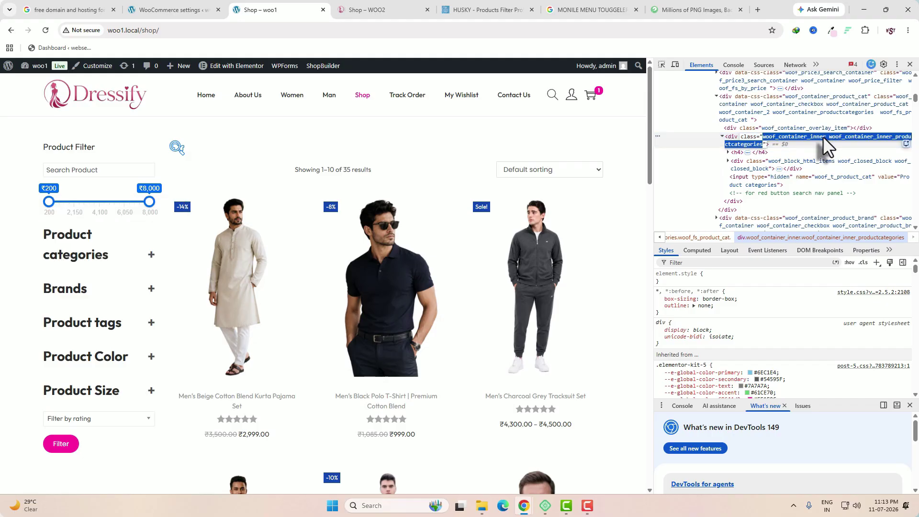
pyautogui.click(714, 299)
pyautogui.moveTo(825, 136); pyautogui.dragTo(800, 142)
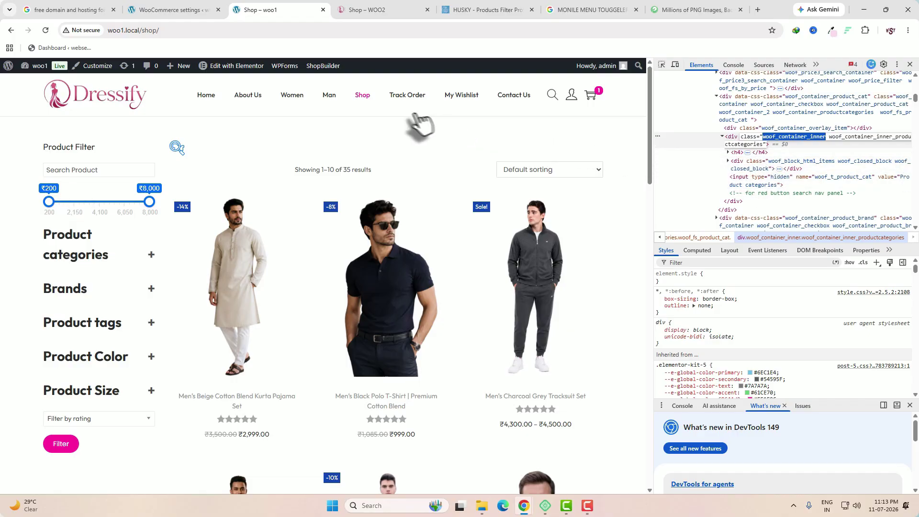
# Add the rule .woof_container_inner > h4{font-size:20px} to the custom CSS code in HUSKY's advanced settings.
pyautogui.click(177, 10)
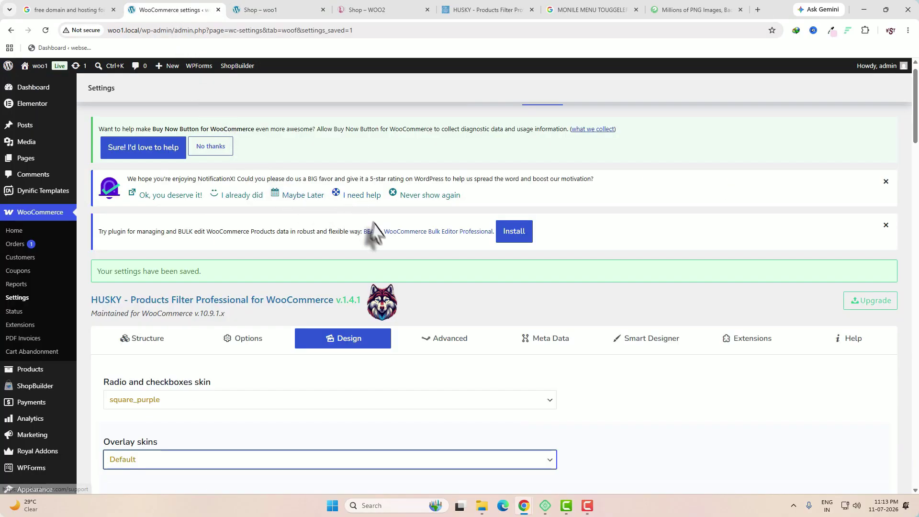
pyautogui.scroll(-4, 371, 232)
pyautogui.click(436, 158)
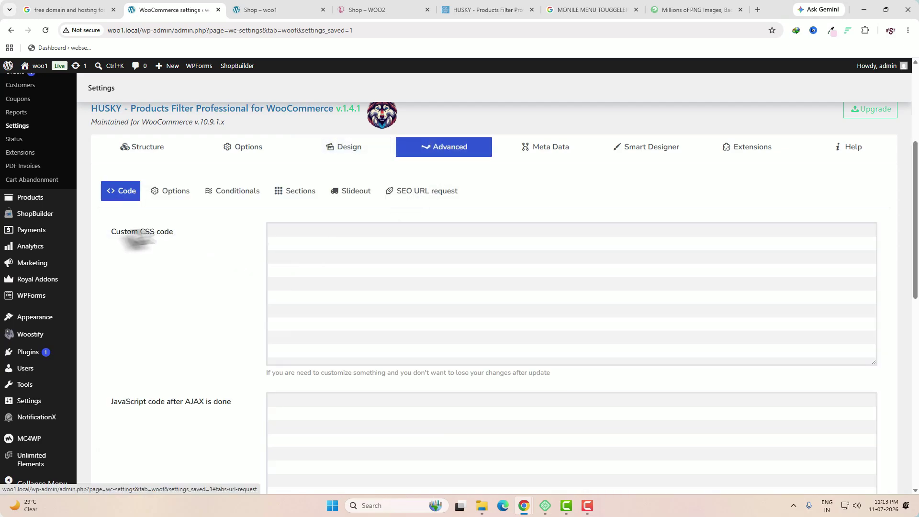
pyautogui.click(359, 262)
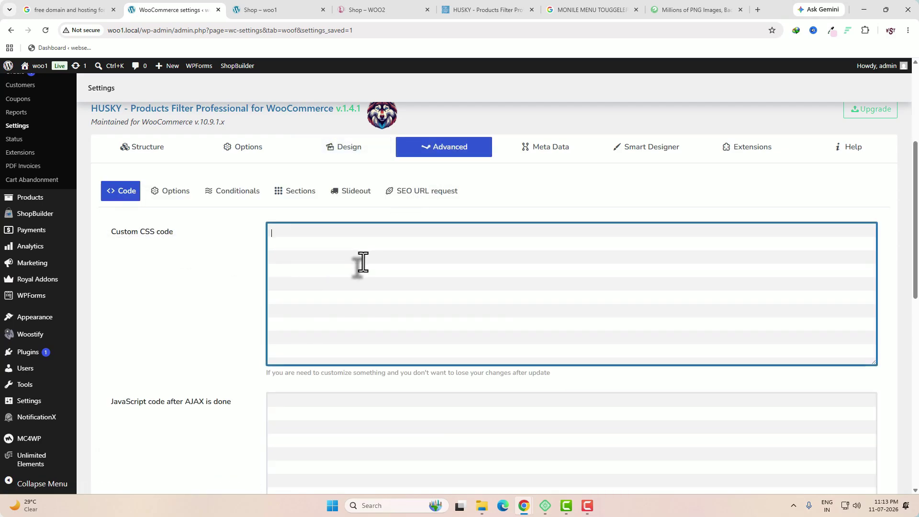
pyautogui.write('.woof_container_inner')
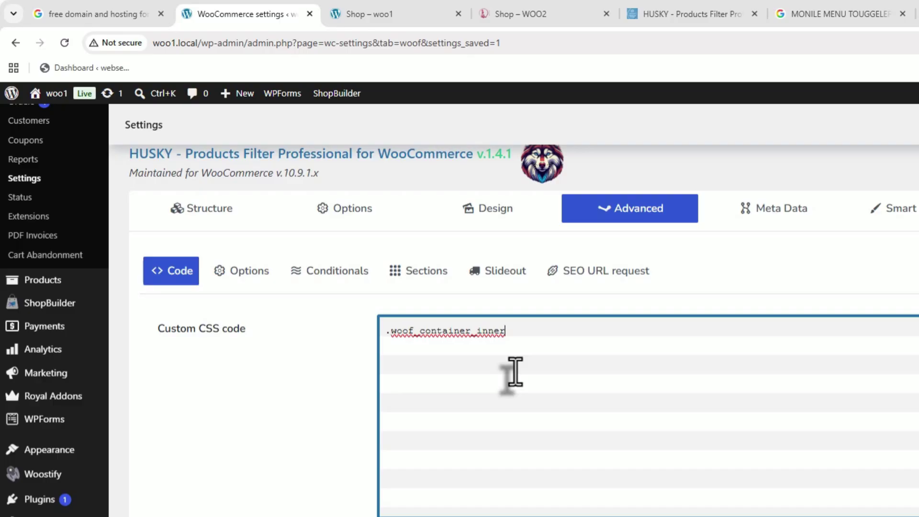
pyautogui.write(' > ')
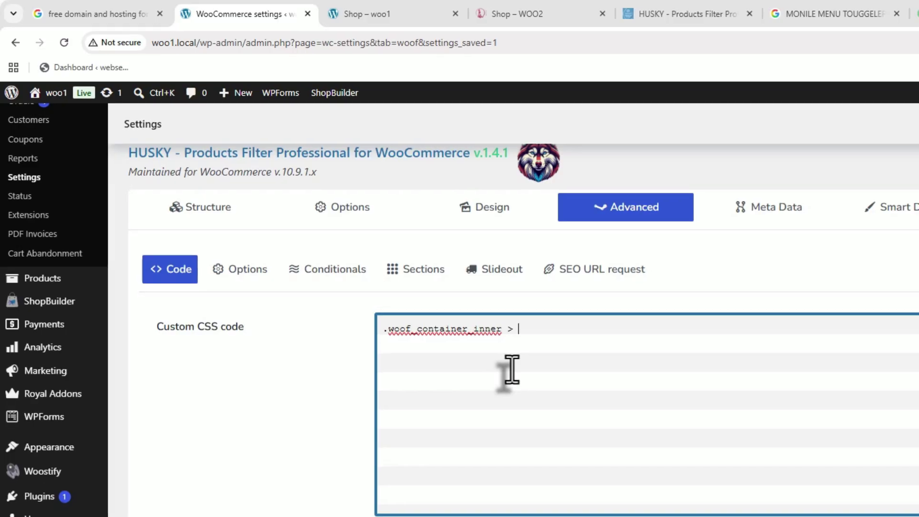
pyautogui.write('h4{font-size')
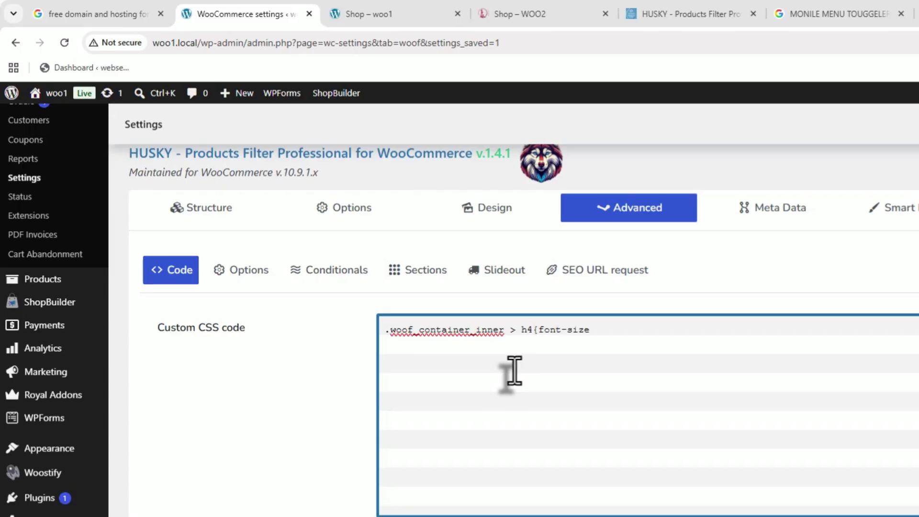
pyautogui.write(':20')
pyautogui.write('px')
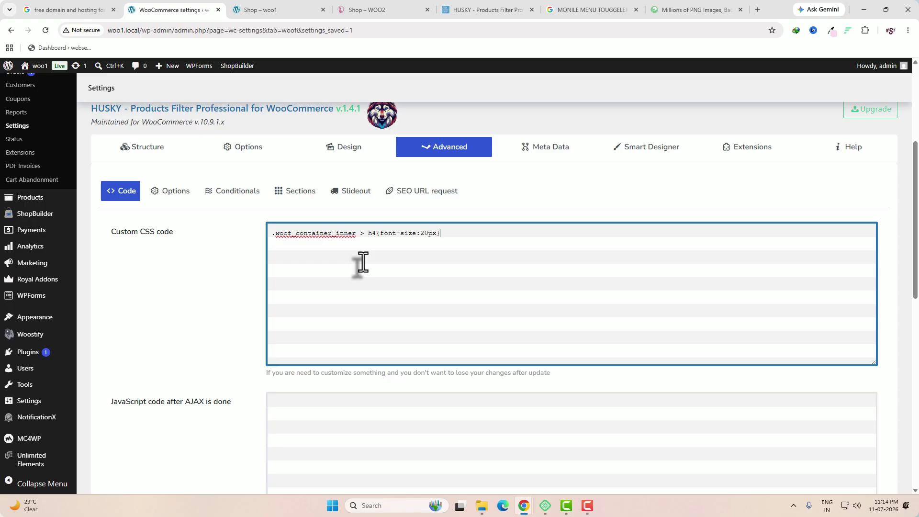
# Save the HUSKY settings, reload the woo1 shop page to check the filter headings, and close the developer tools.
pyautogui.scroll(-15, 363, 262)
pyautogui.click(115, 453)
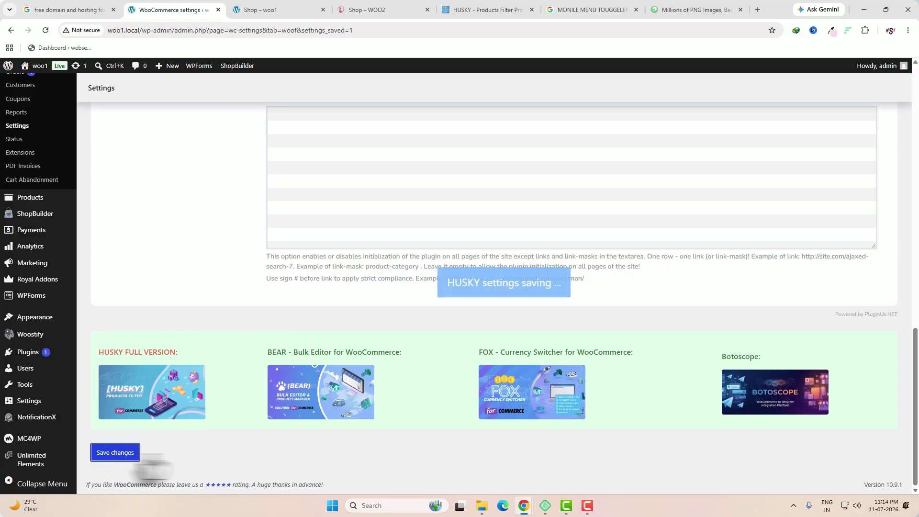
pyautogui.click(293, 10)
pyautogui.click(46, 30)
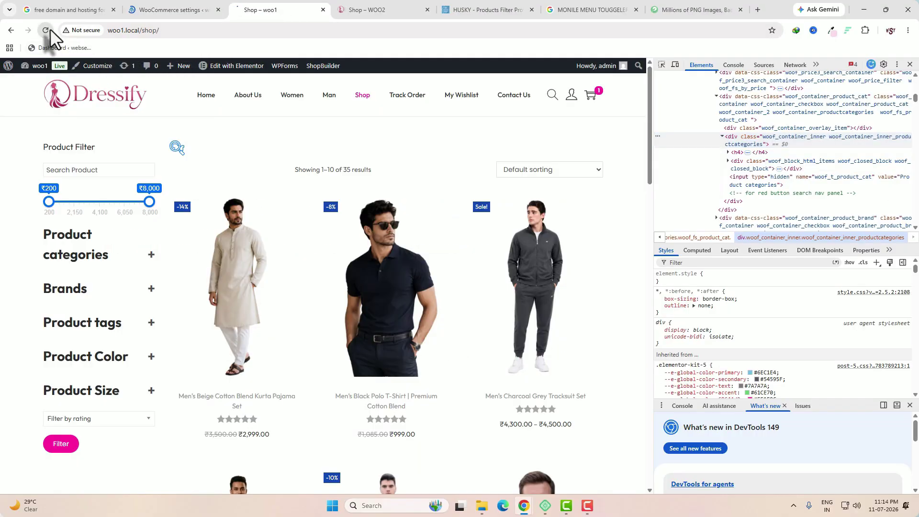
pyautogui.click(478, 184)
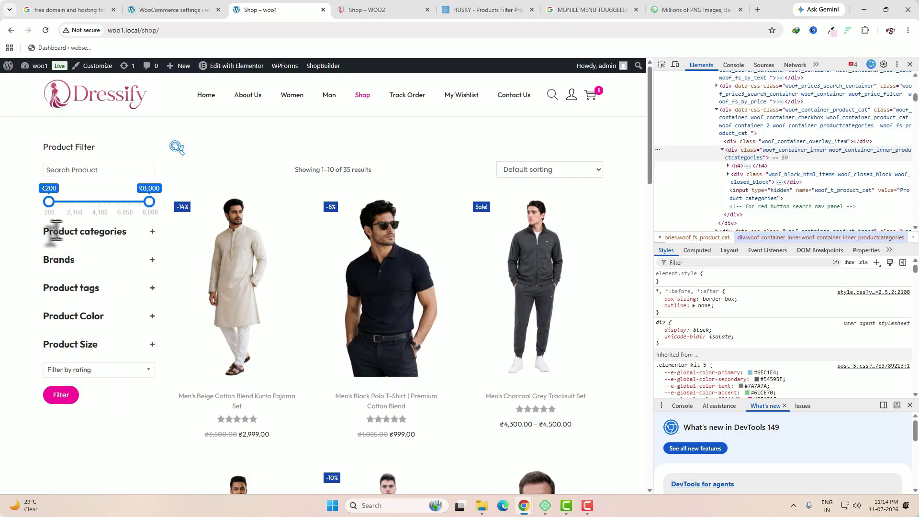
pyautogui.press('F12')
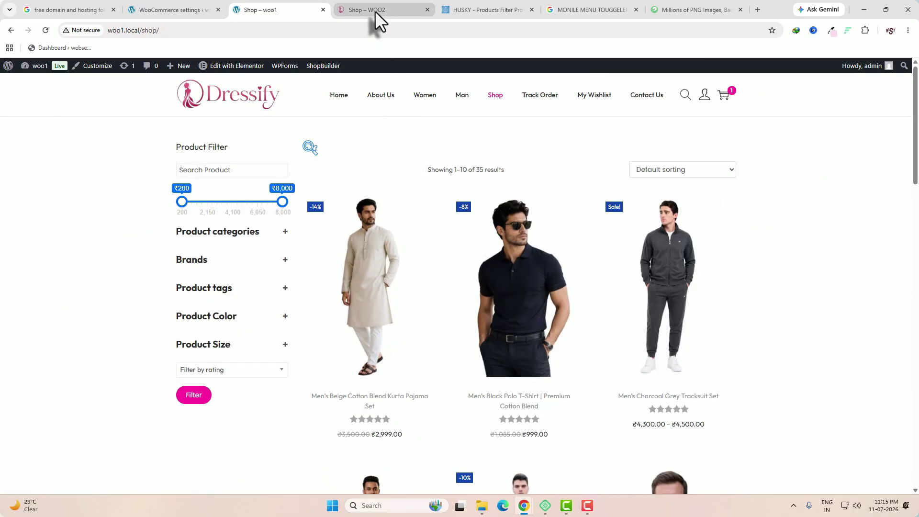
# Preview the woo1 shop page at iPhone 14 Pro Max size and open its mobile product filter.
pyautogui.press('F12')
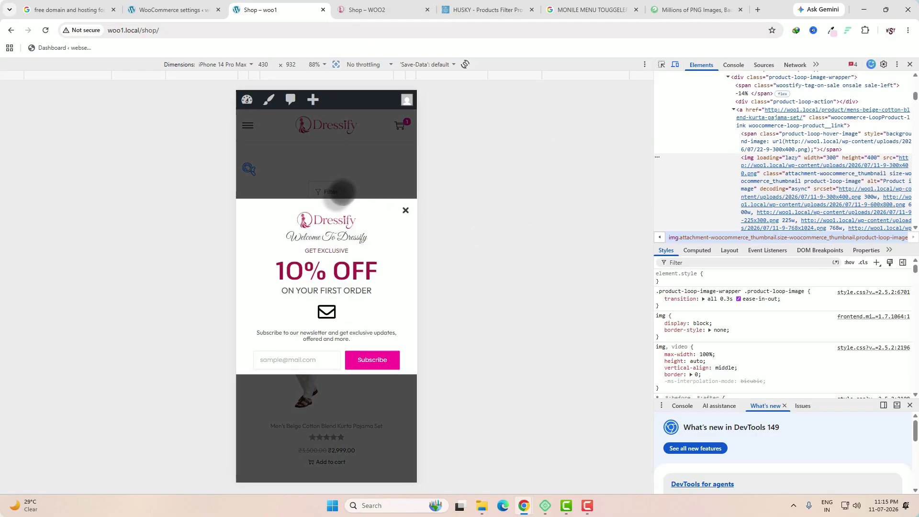
pyautogui.click(337, 191)
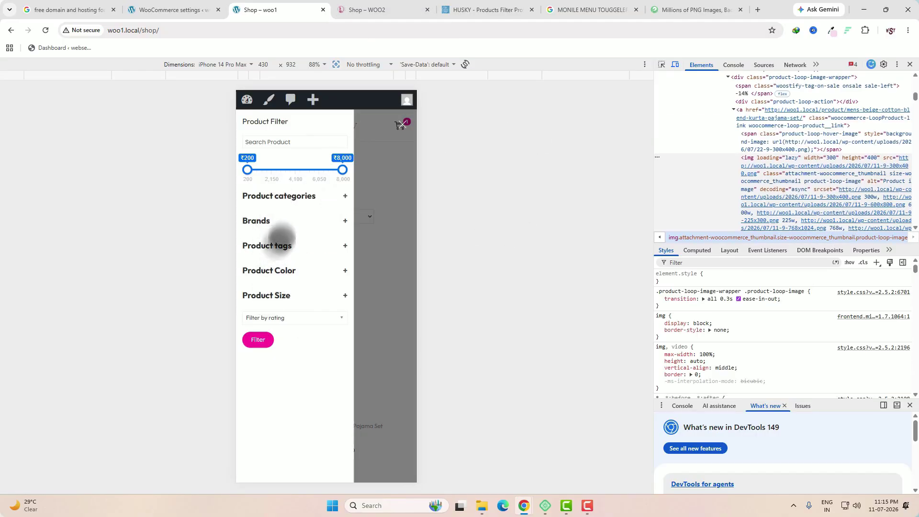